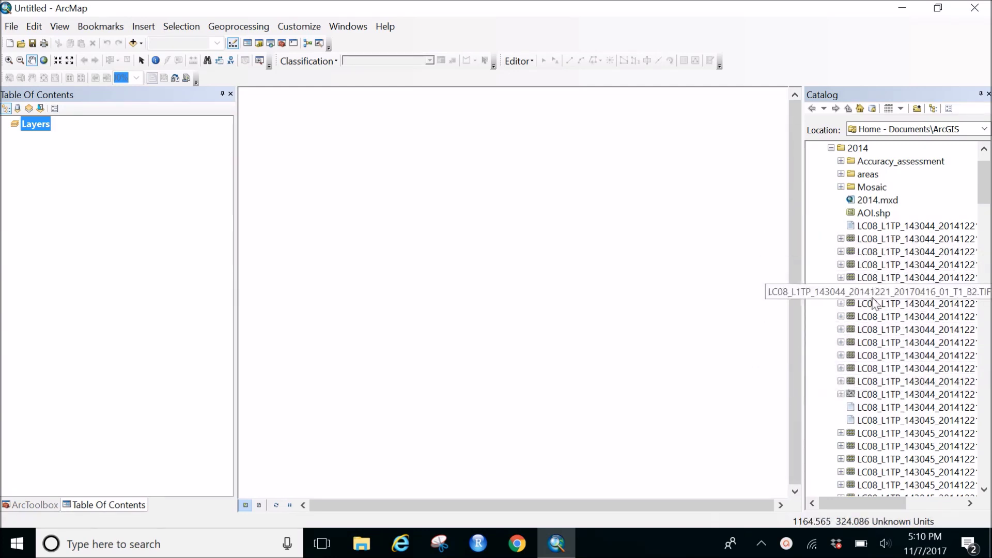
Step: Scroll the Catalog to read the full Landsat file names and select the 143044 MTL.txt file
drag(874, 502, 928, 493)
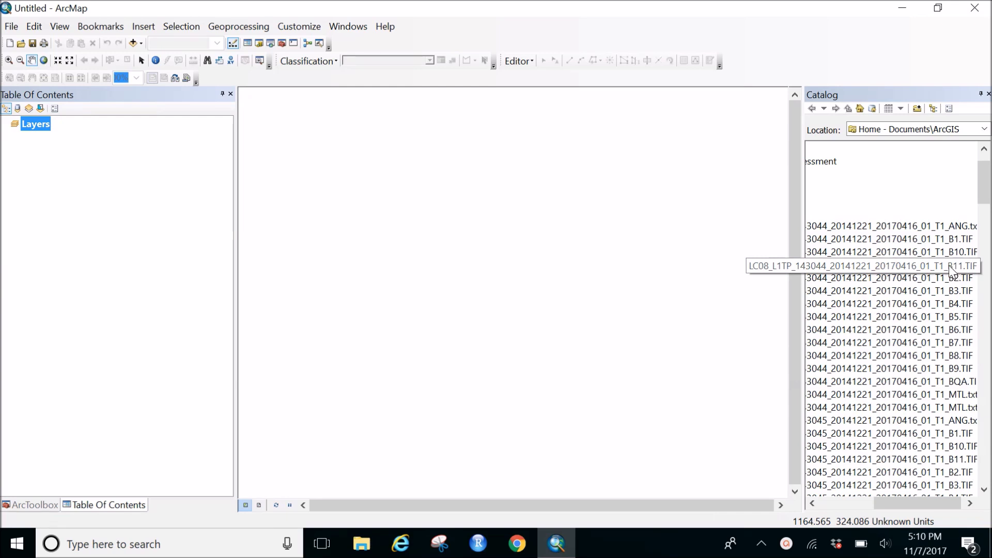
drag(935, 497, 902, 509)
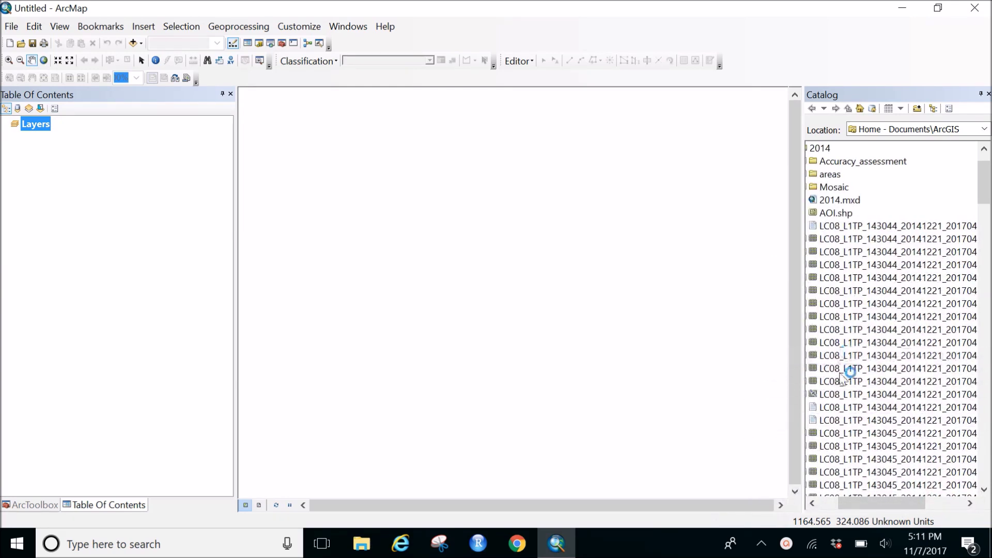
mouse_move(879, 506)
mouse_down()
mouse_move(890, 507)
mouse_move(865, 507)
mouse_up()
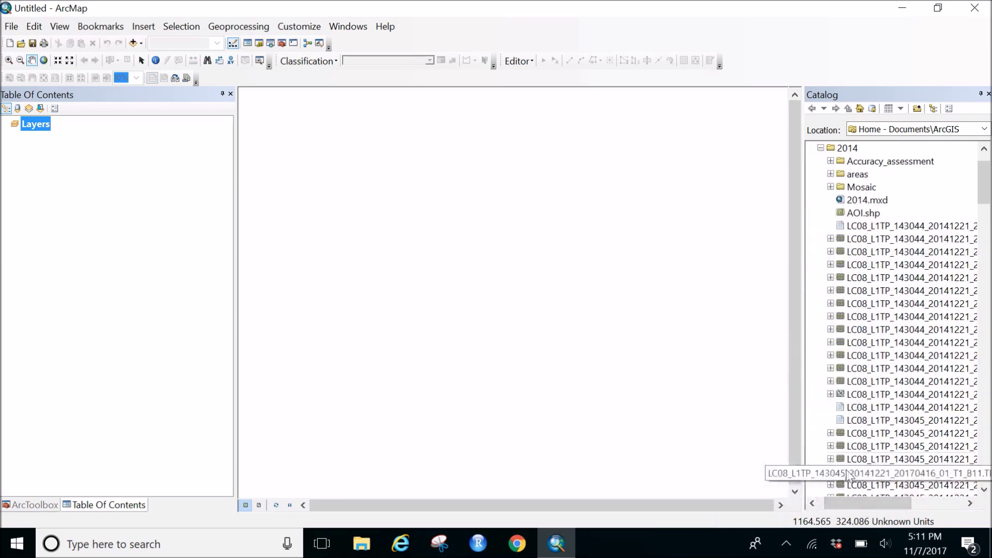
drag(858, 504, 910, 509)
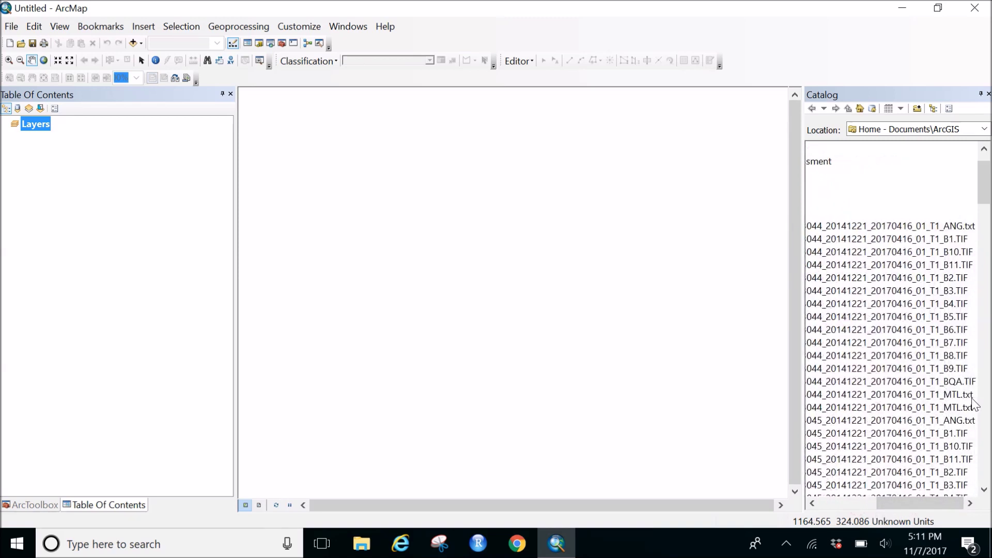
click(928, 396)
drag(917, 504, 886, 506)
Step: Add the 143044 MTL scene to the map and review its Key Metadata and Source properties
drag(900, 395, 536, 326)
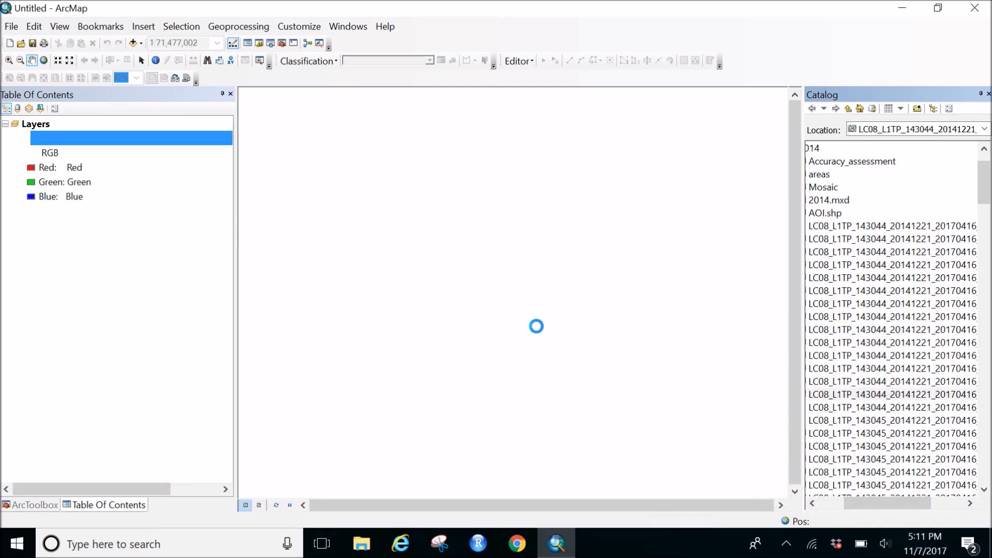
right_click(203, 136)
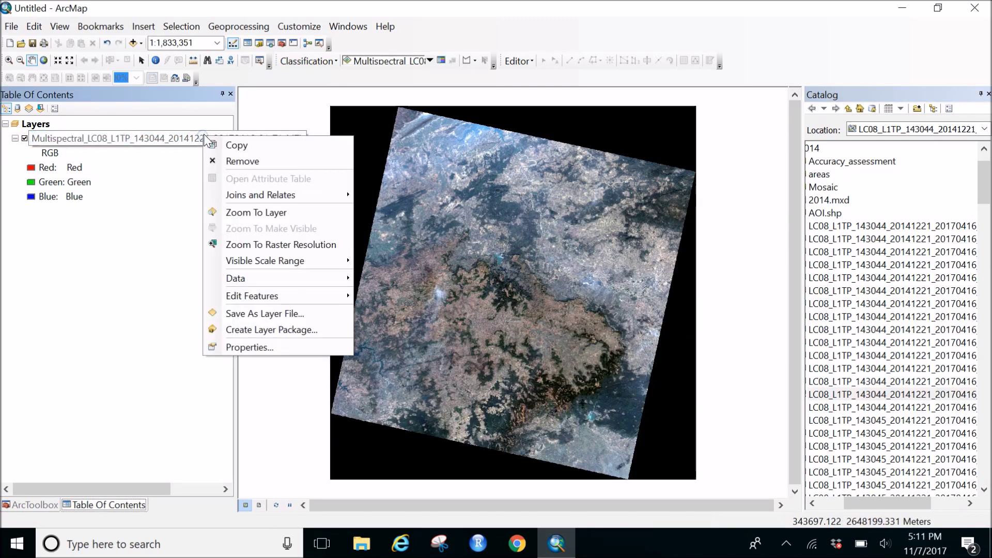
click(262, 348)
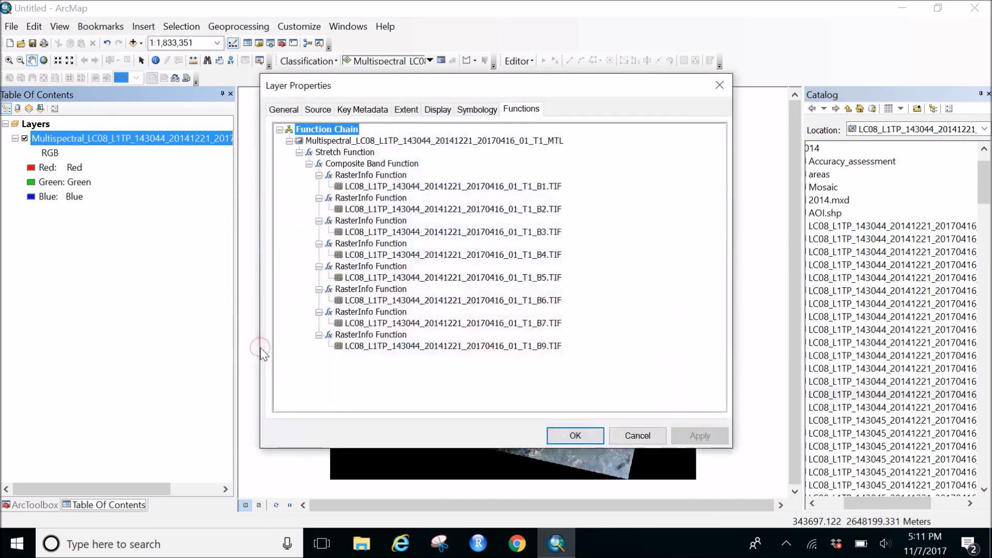
click(356, 111)
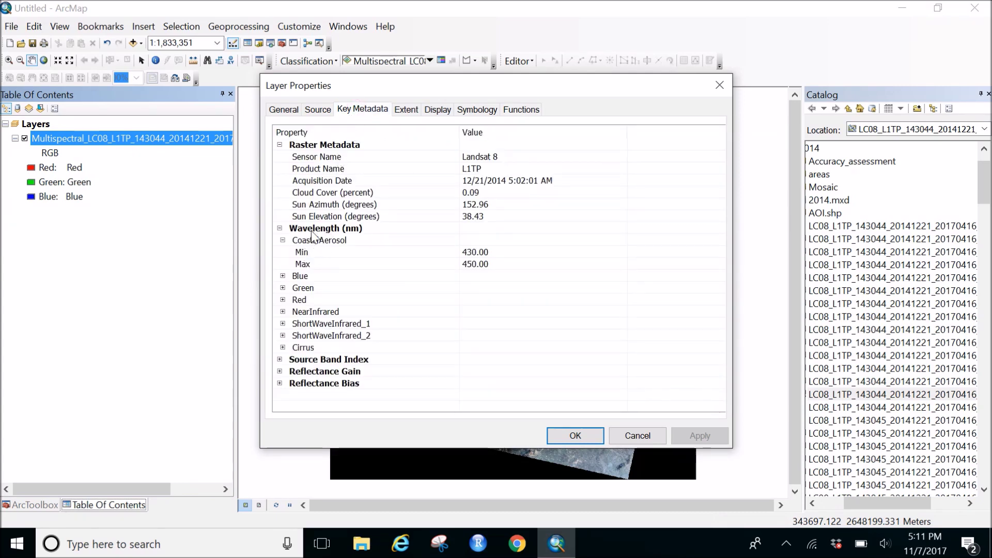
click(283, 240)
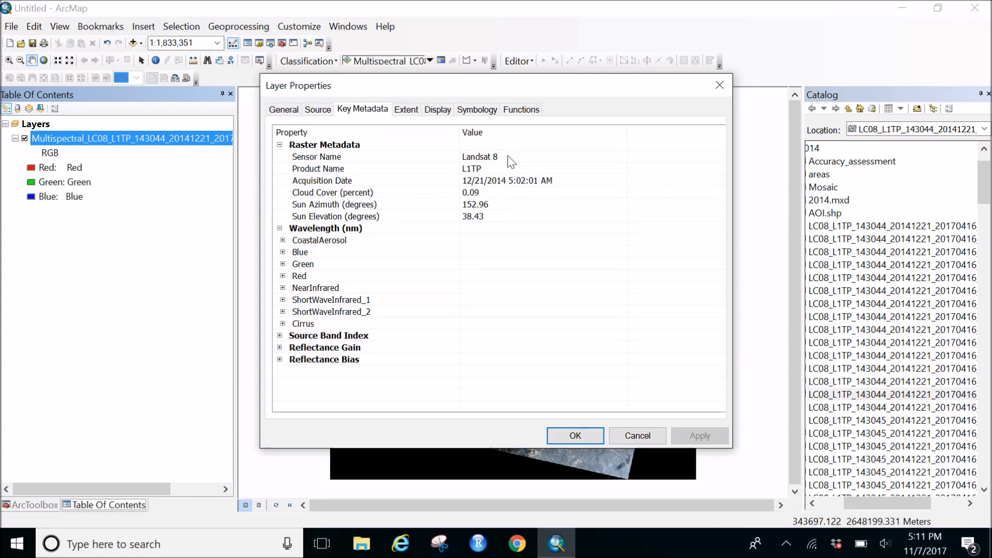
click(313, 112)
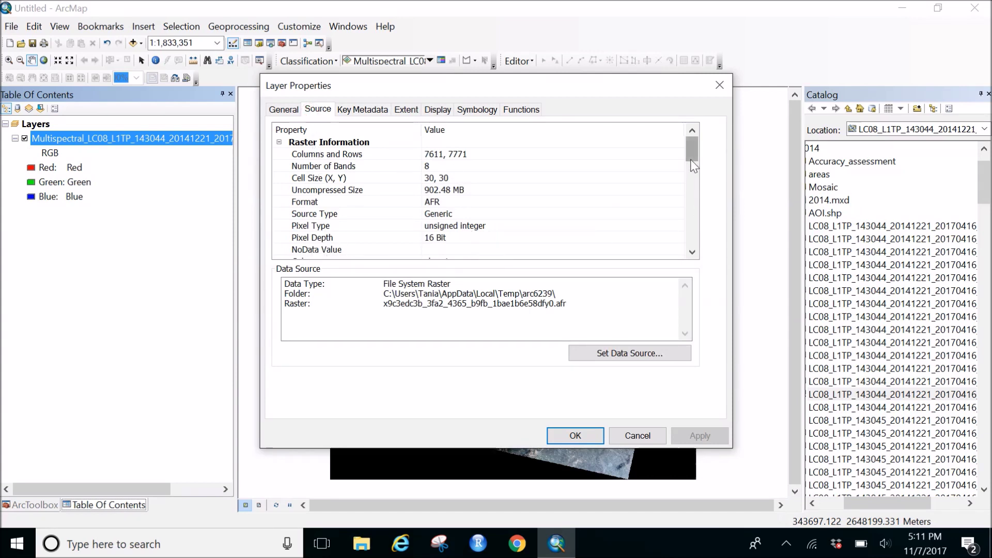
drag(692, 154, 690, 191)
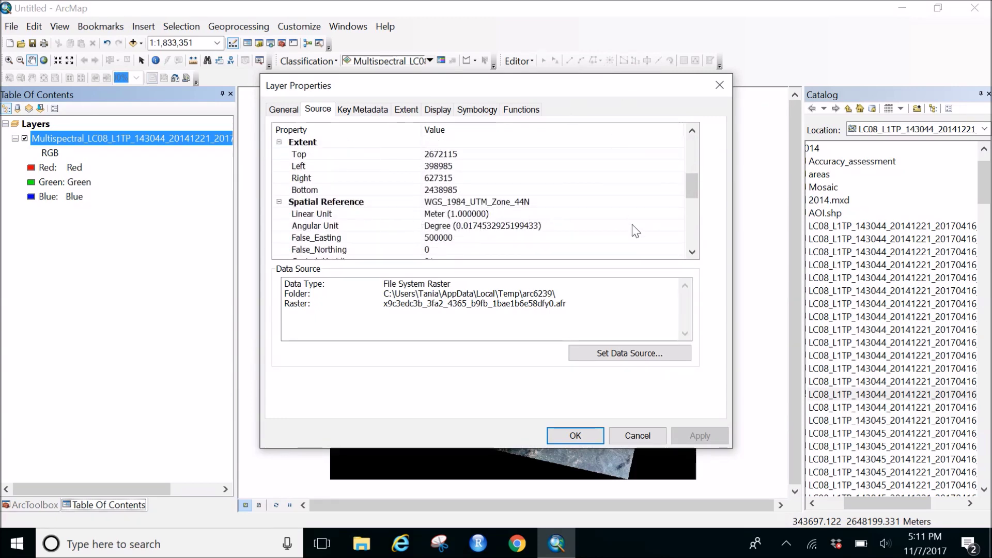
click(576, 436)
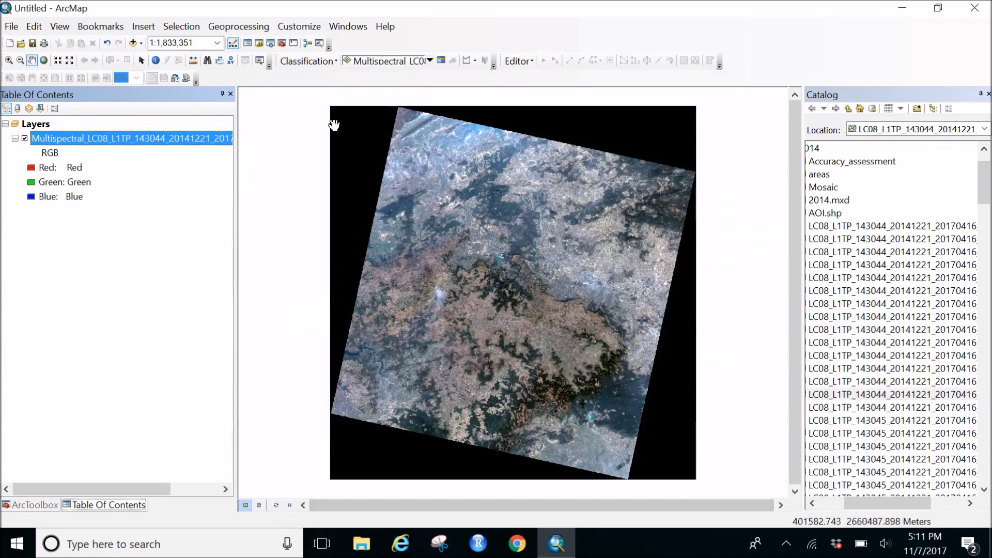
Step: Confirm the Spatial Analyst extension is enabled under Customize > Extensions
right_click(579, 32)
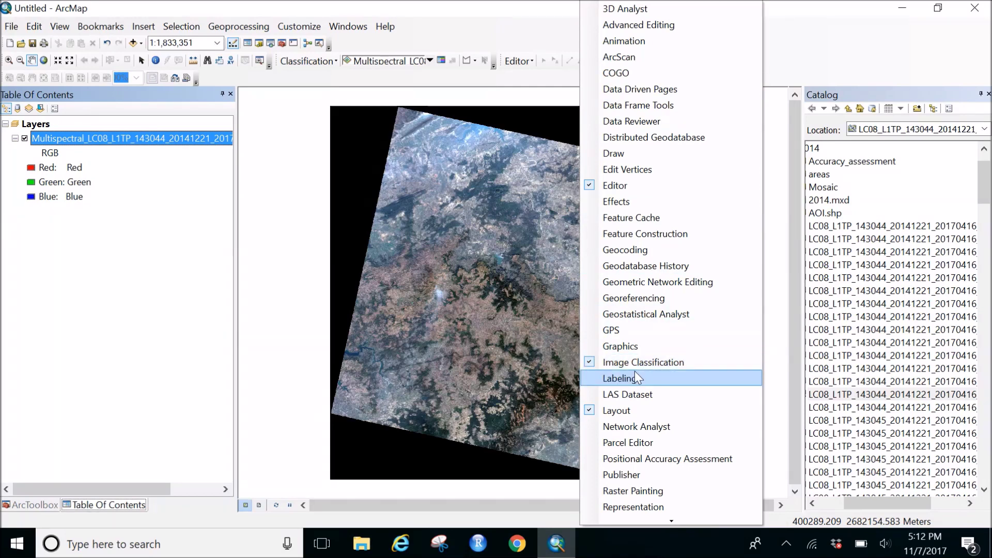
click(830, 41)
click(300, 27)
click(309, 58)
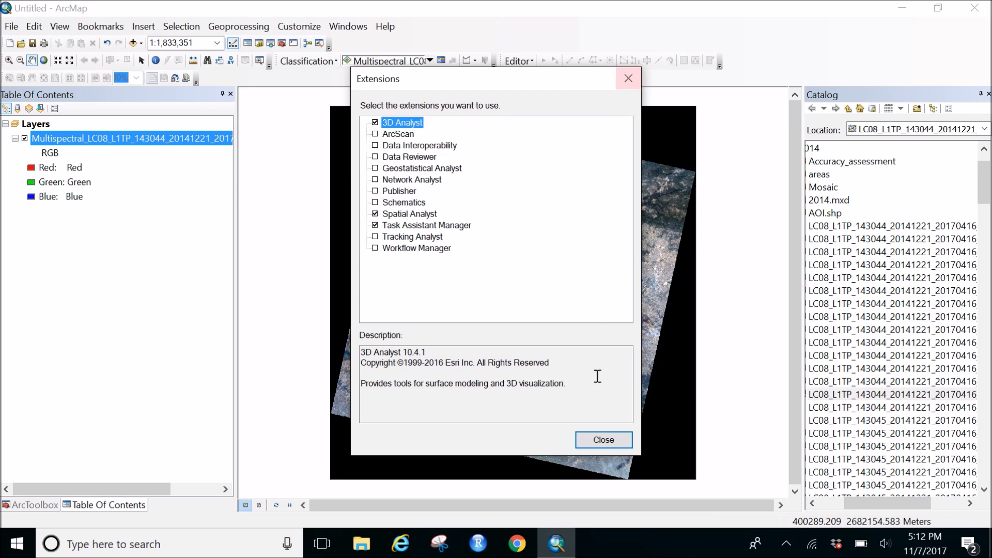
click(603, 440)
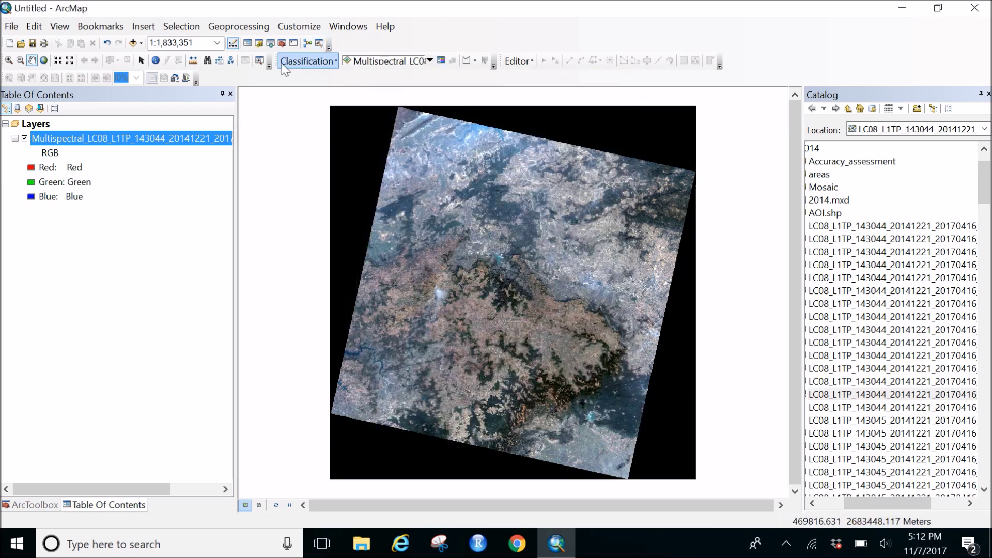
Step: Dock the Image Classification toolbar and choose the Multispectral layer as its input
mouse_move(279, 61)
mouse_down()
mouse_move(268, 136)
mouse_move(292, 61)
mouse_up()
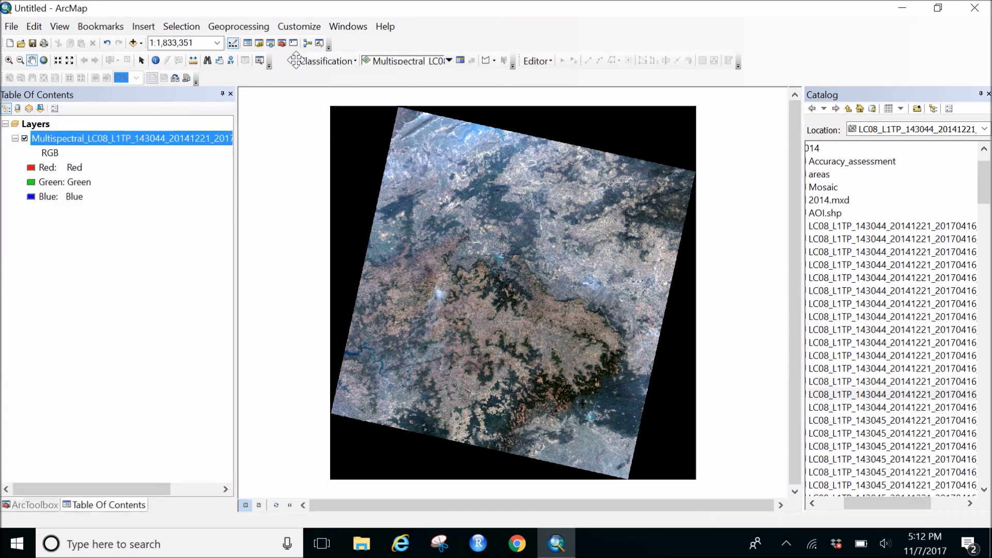
click(439, 60)
click(433, 74)
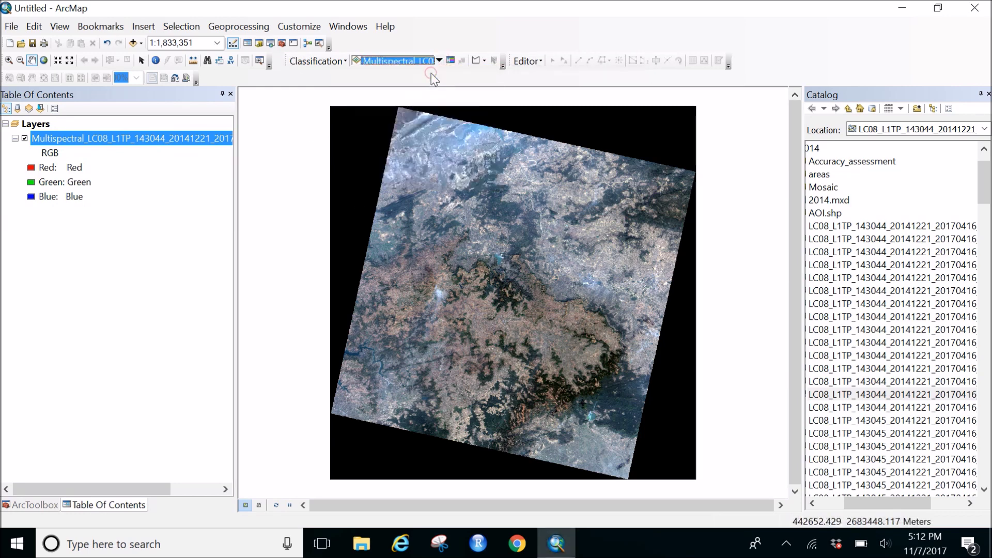
click(133, 139)
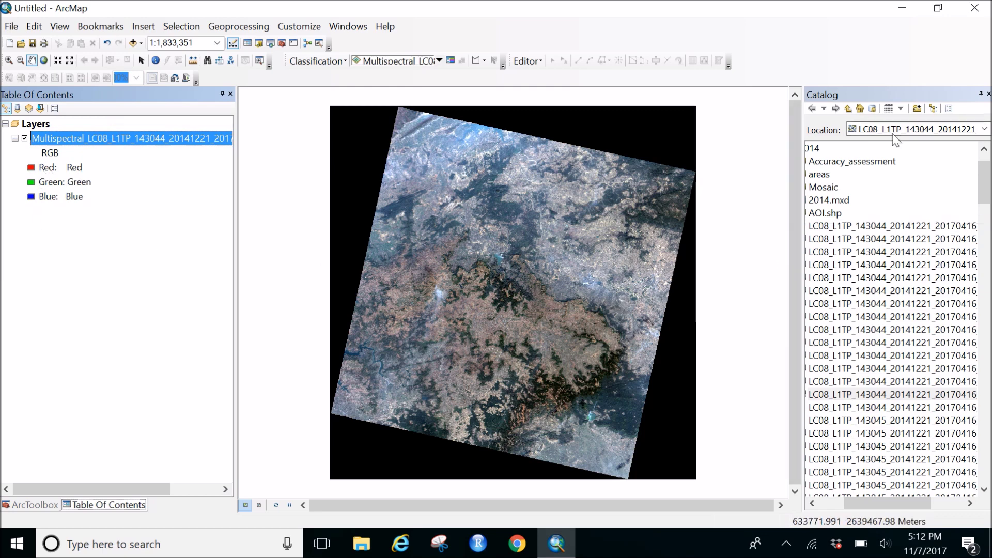
right_click(48, 138)
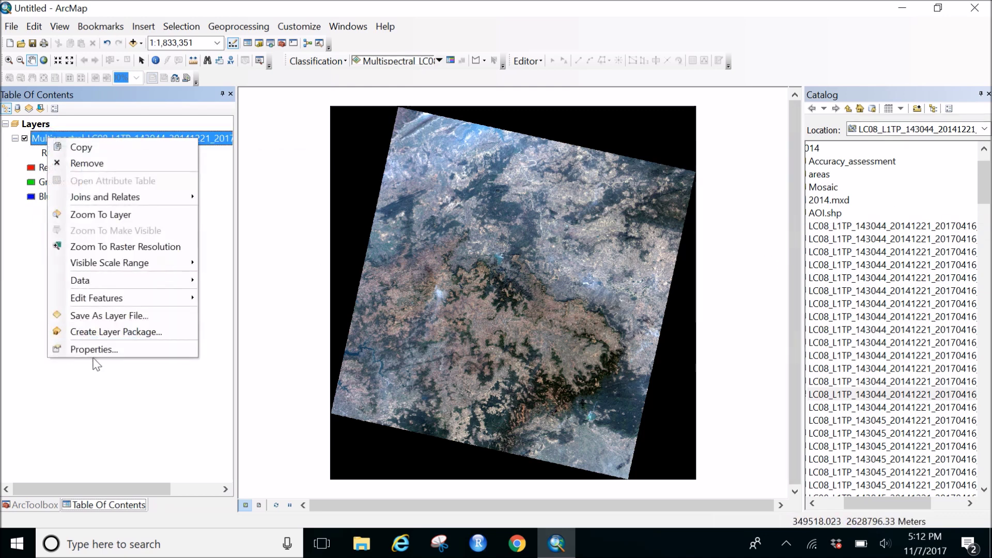
Step: Set the symbology to NearInfrared as red, Red as green and Green as blue, and apply
click(93, 349)
click(476, 111)
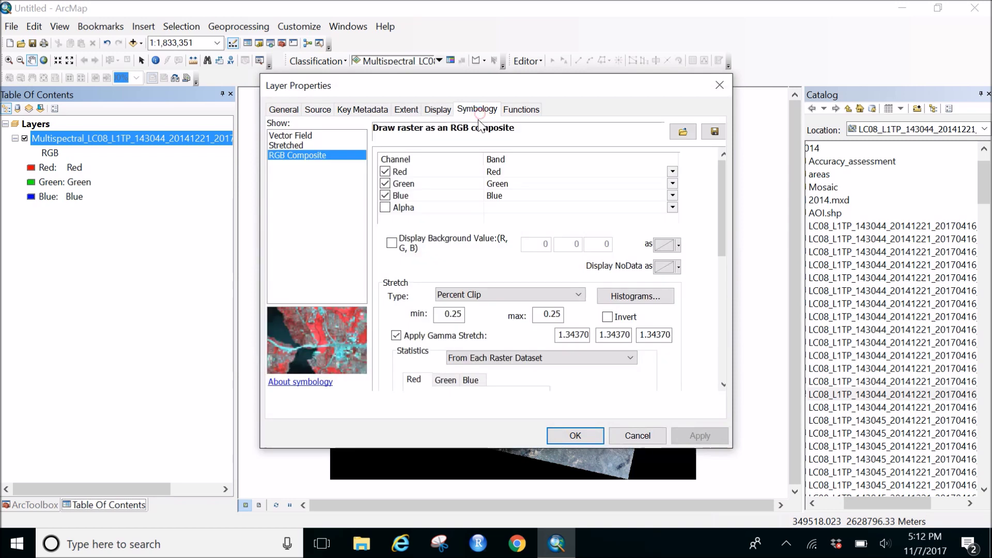
click(672, 184)
click(672, 172)
click(672, 171)
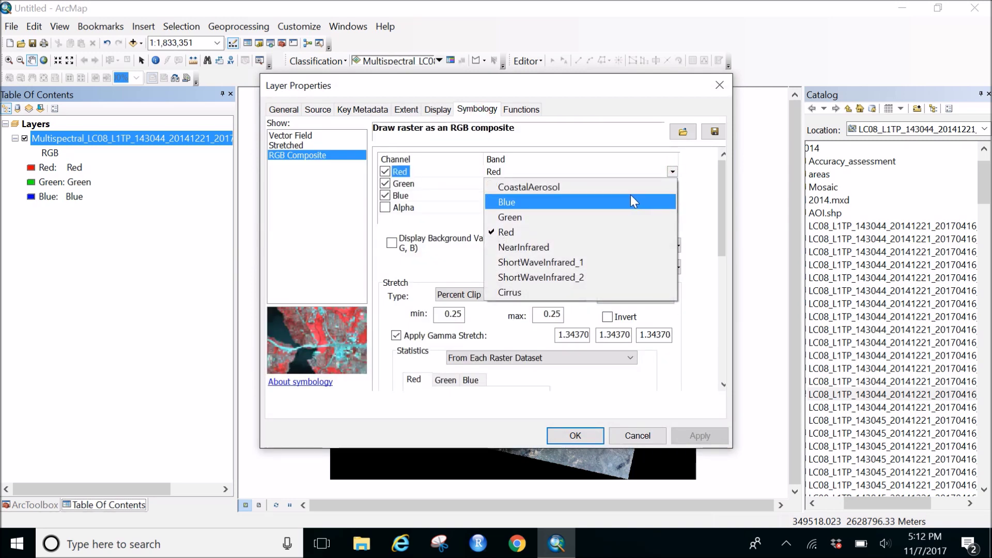
click(618, 247)
click(673, 184)
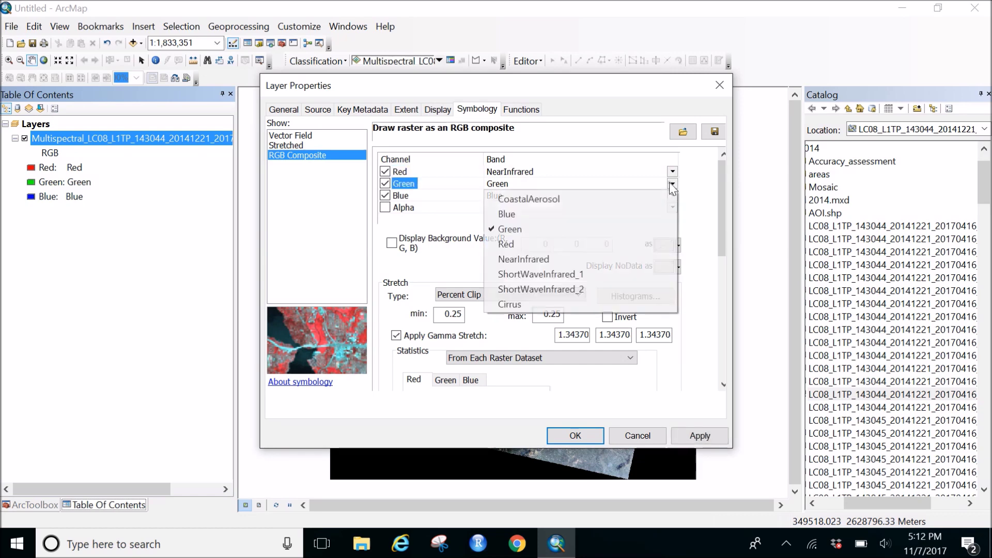
click(602, 238)
click(672, 196)
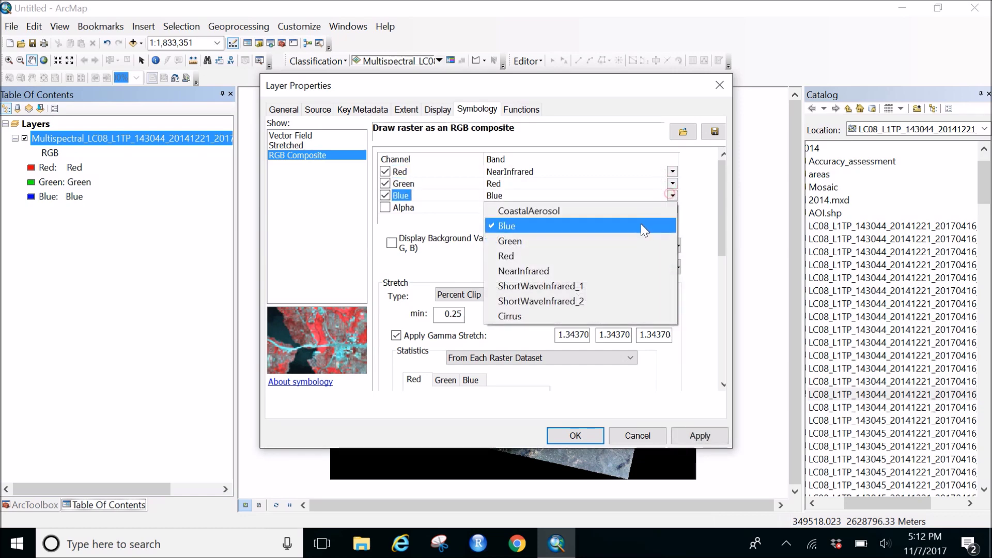
click(638, 237)
click(699, 436)
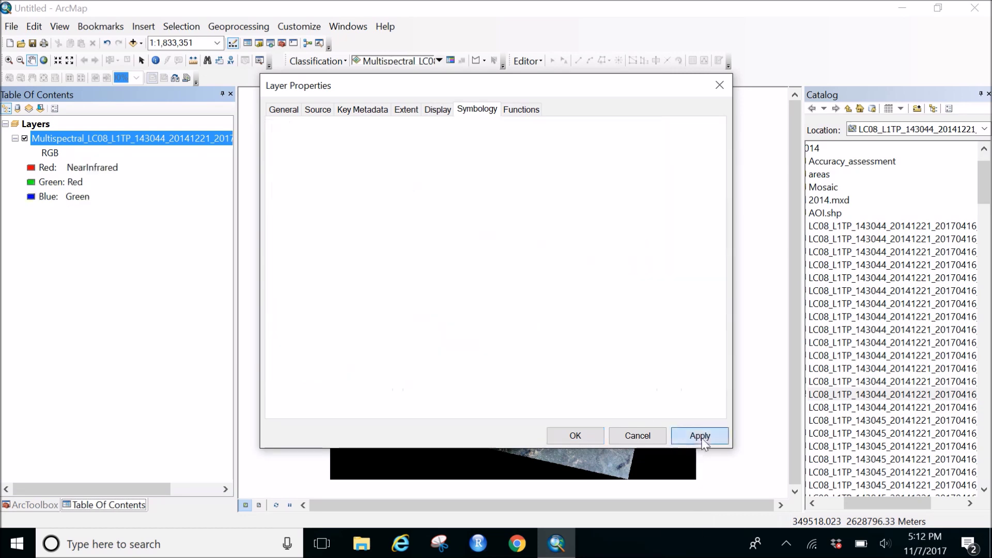
click(576, 436)
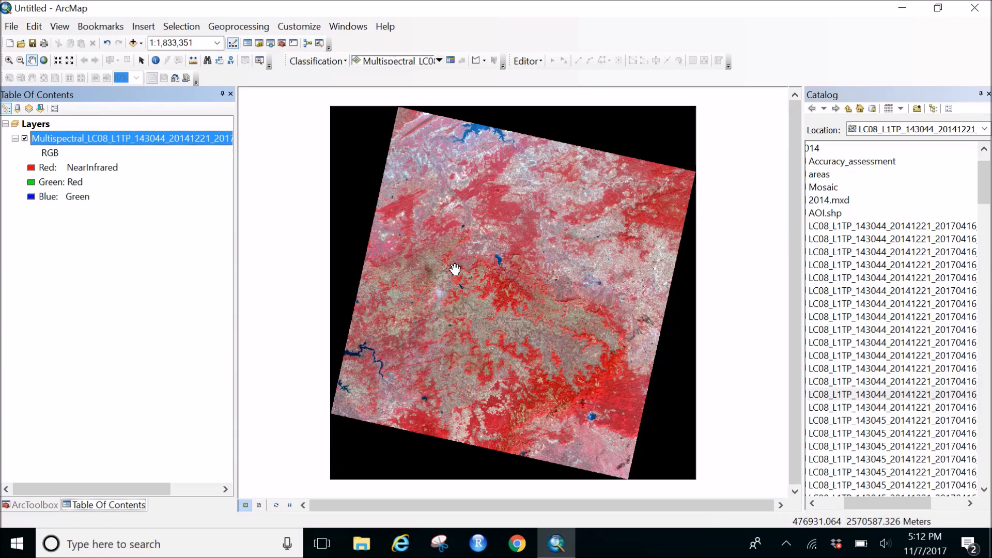
scroll(455, 268, down, 1)
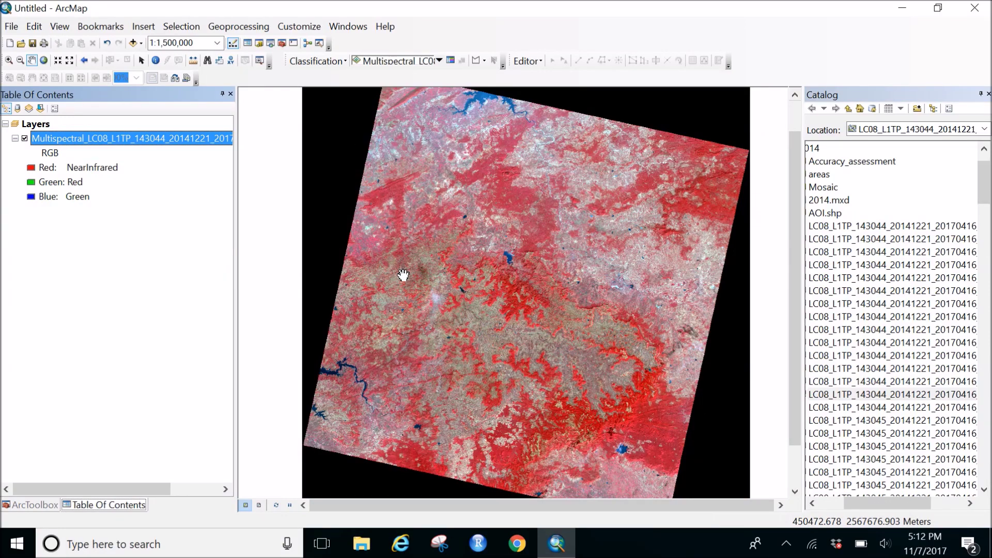
scroll(403, 274, up, 1)
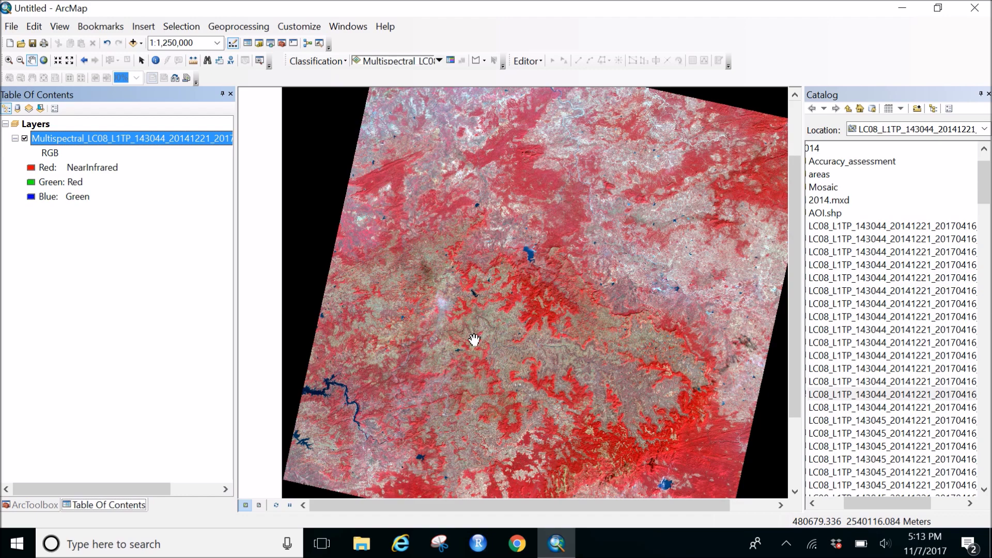
mouse_move(437, 262)
mouse_down()
mouse_move(406, 296)
mouse_move(417, 261)
mouse_up()
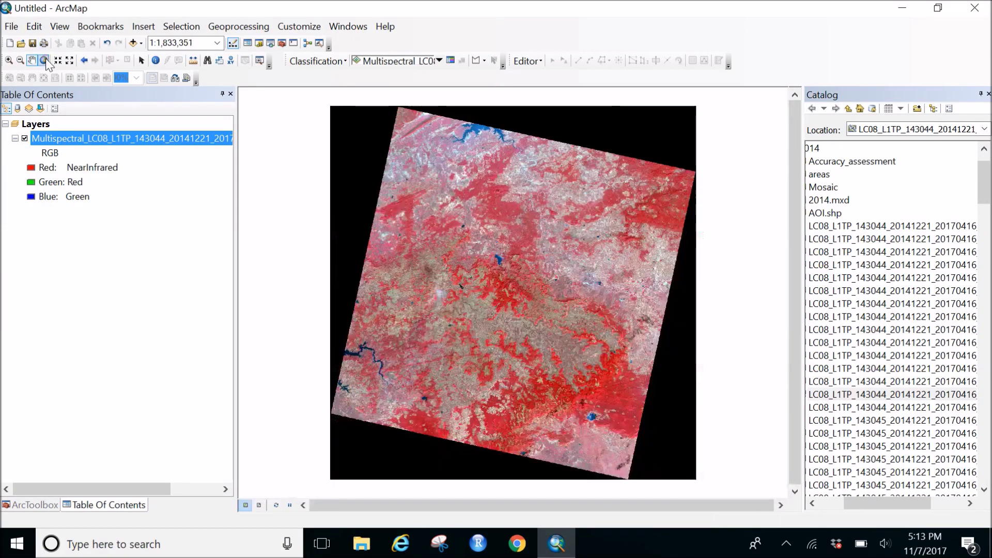
click(44, 60)
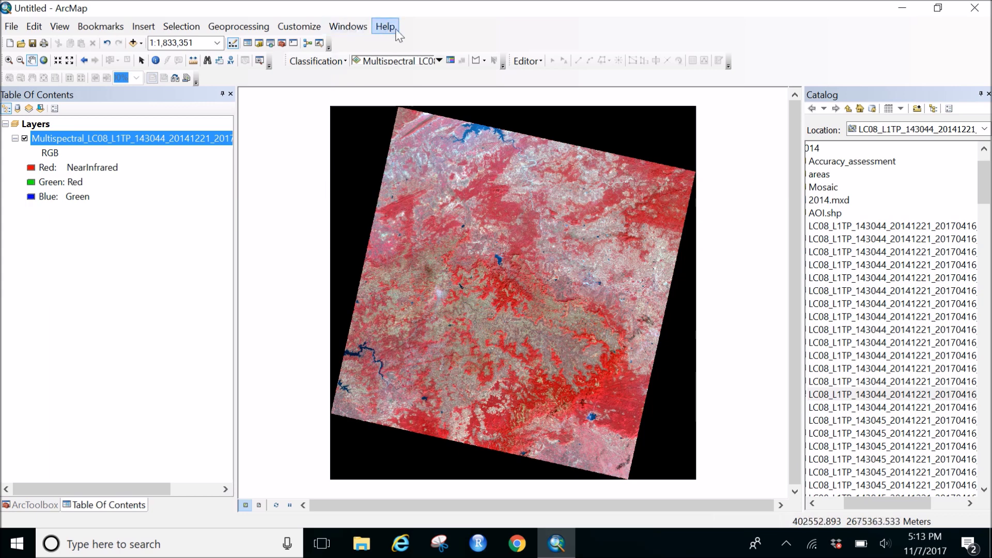
Step: Open the Training Sample Manager, move it aside, and choose Draw Rectangle for samples
click(451, 60)
drag(499, 178, 189, 31)
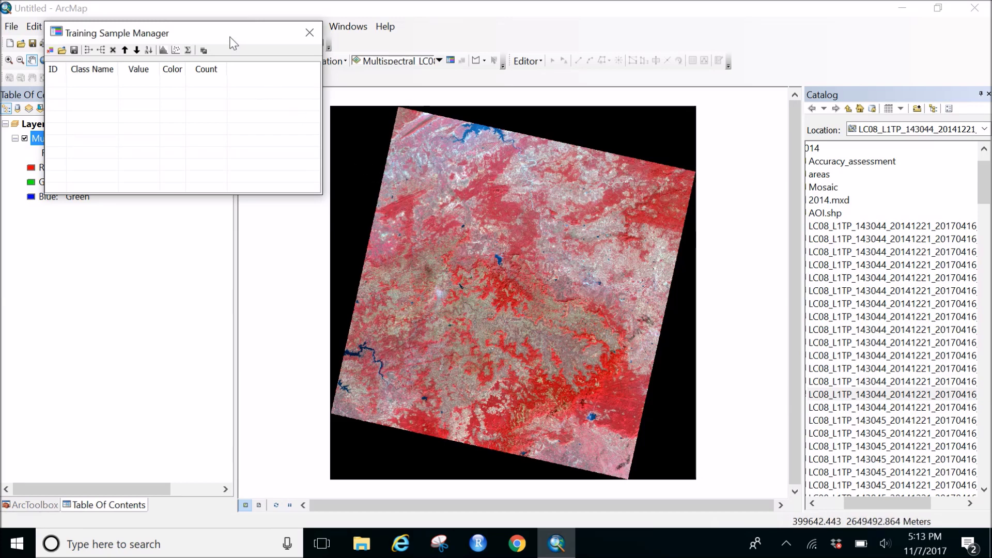
drag(234, 43, 213, 43)
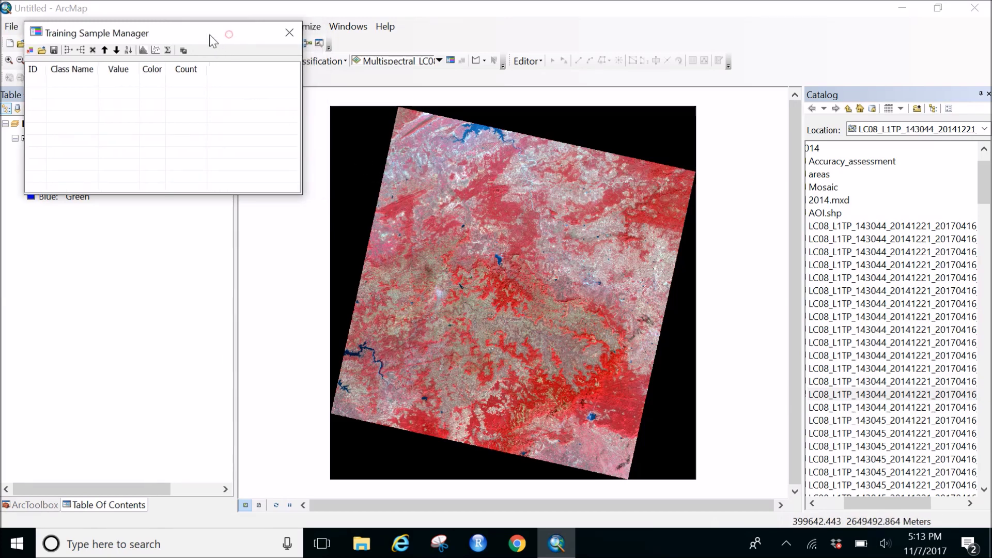
click(485, 61)
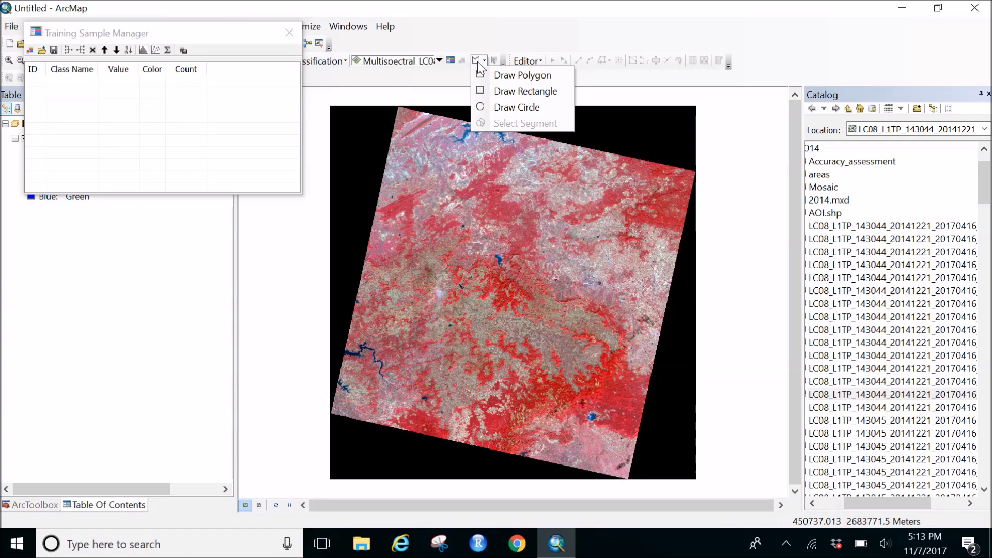
click(496, 91)
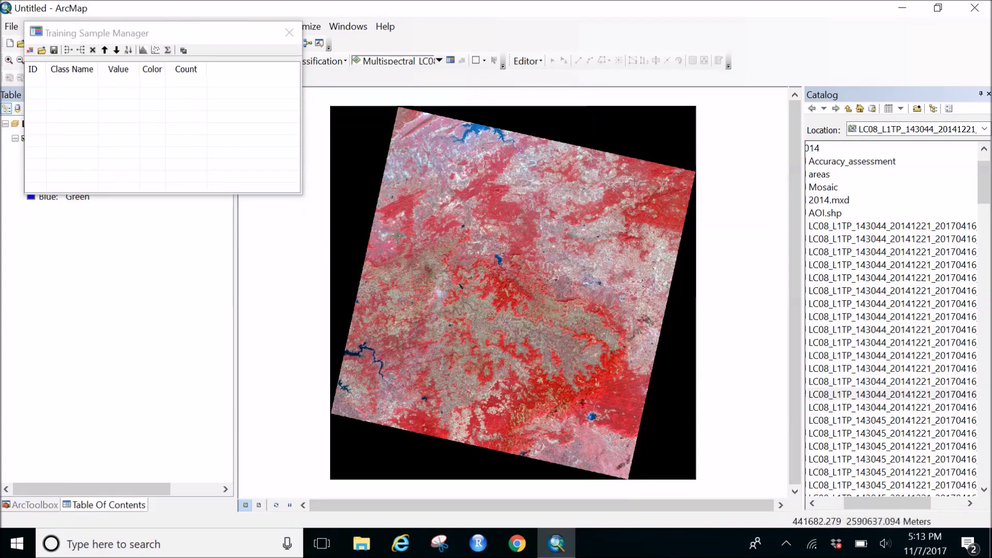
Step: Zoom to the red ridge and draw the first rectangle sample, Class 1 with 19 pixels
scroll(391, 223, up, 2)
scroll(392, 223, up, 4)
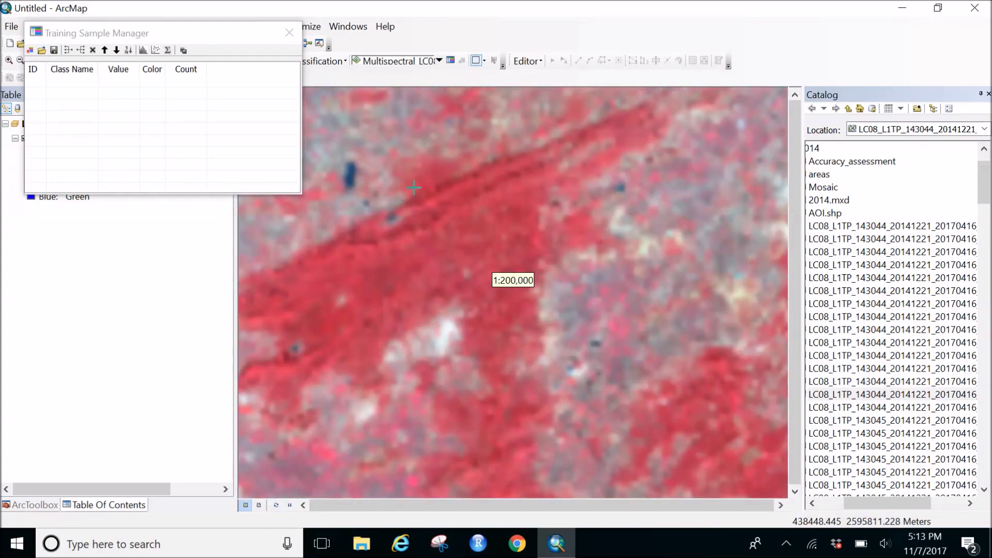
scroll(354, 285, up, 2)
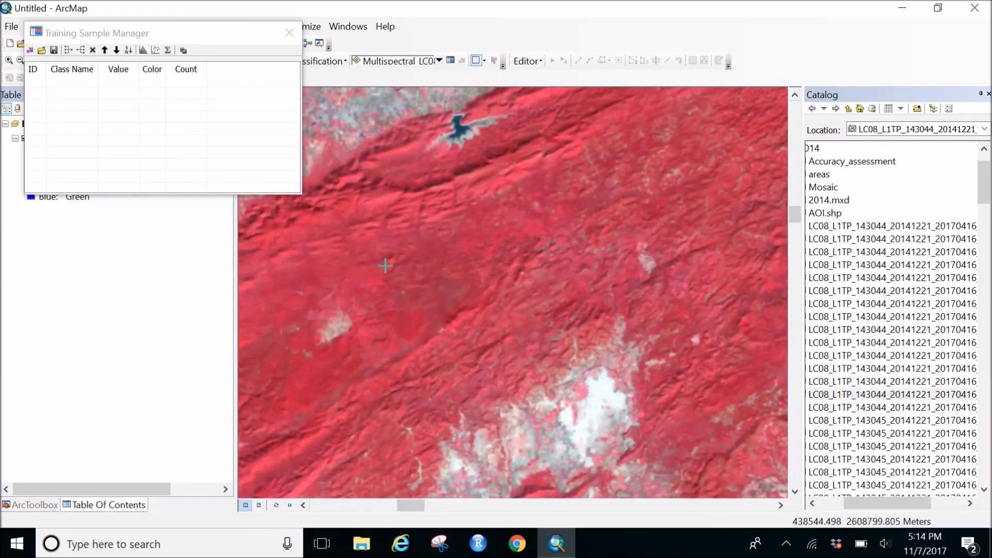
scroll(390, 266, up, 1)
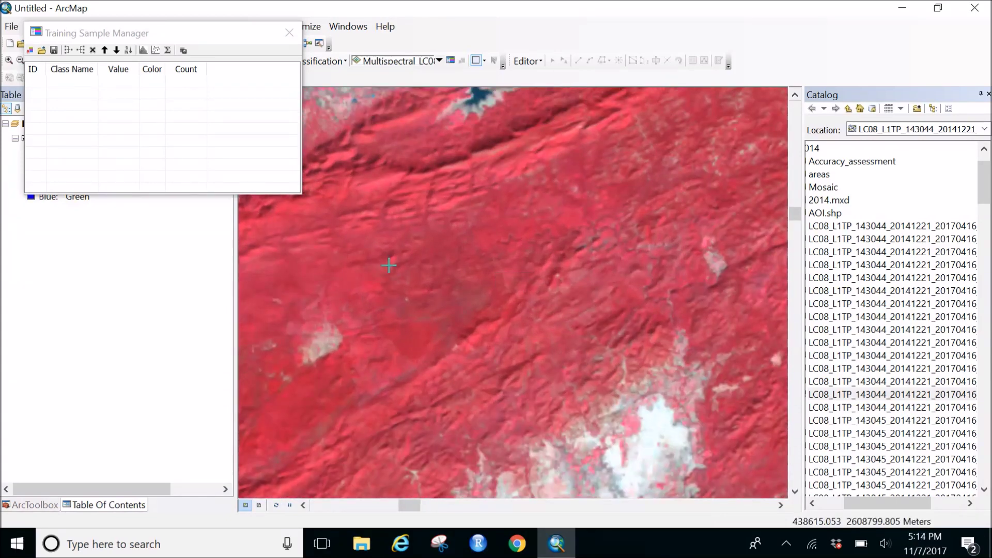
scroll(641, 284, down, 4)
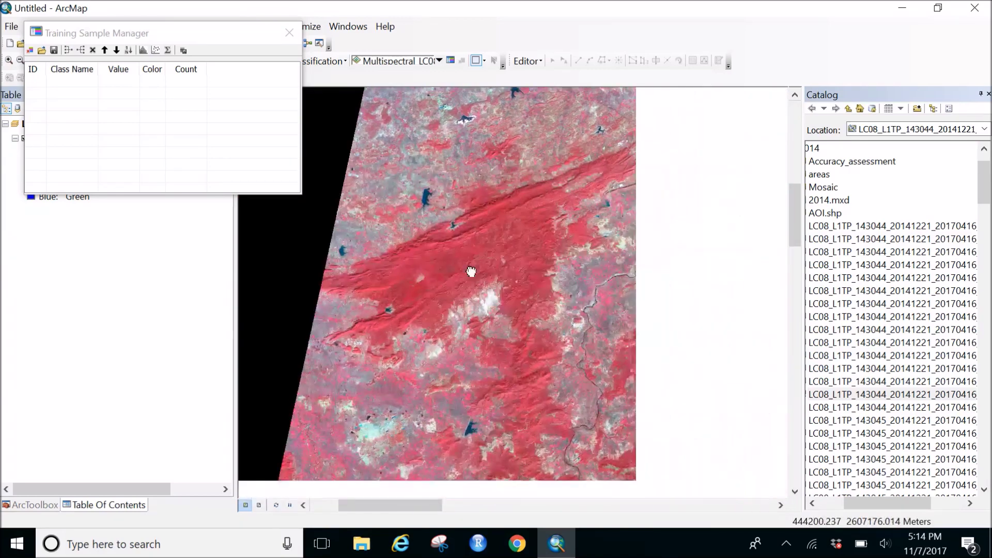
drag(471, 271, 380, 246)
drag(590, 293, 427, 249)
scroll(450, 311, down, 5)
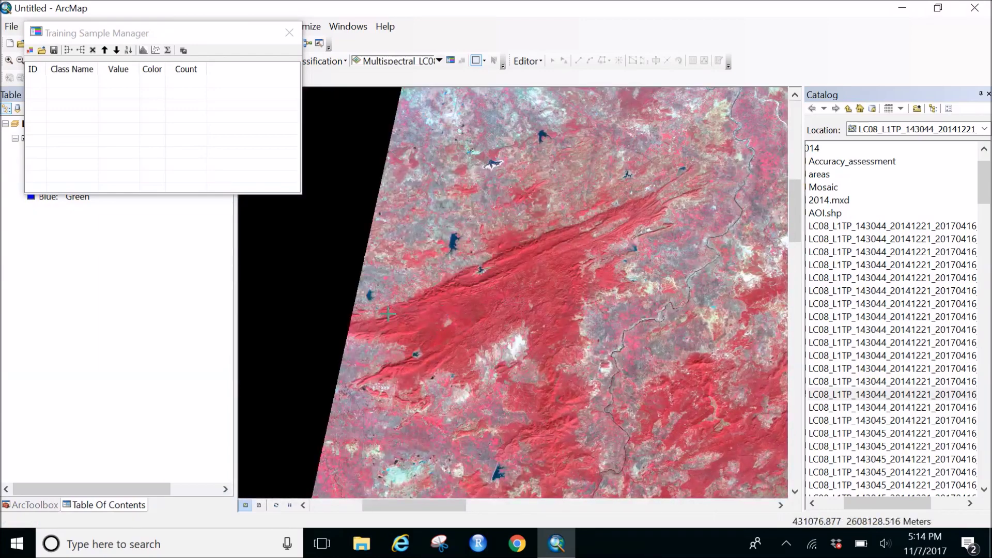
scroll(449, 241, down, 2)
scroll(438, 224, down, 2)
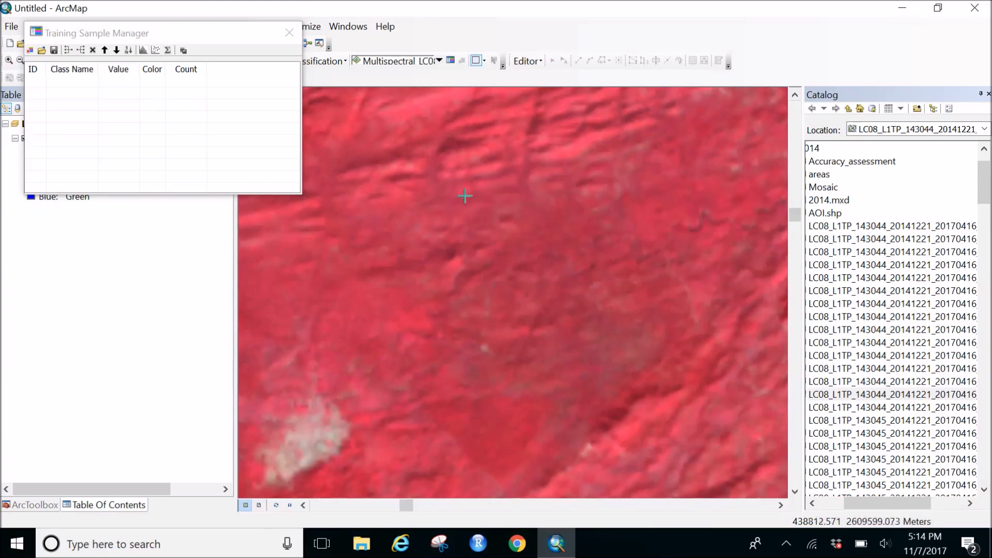
drag(475, 204, 476, 204)
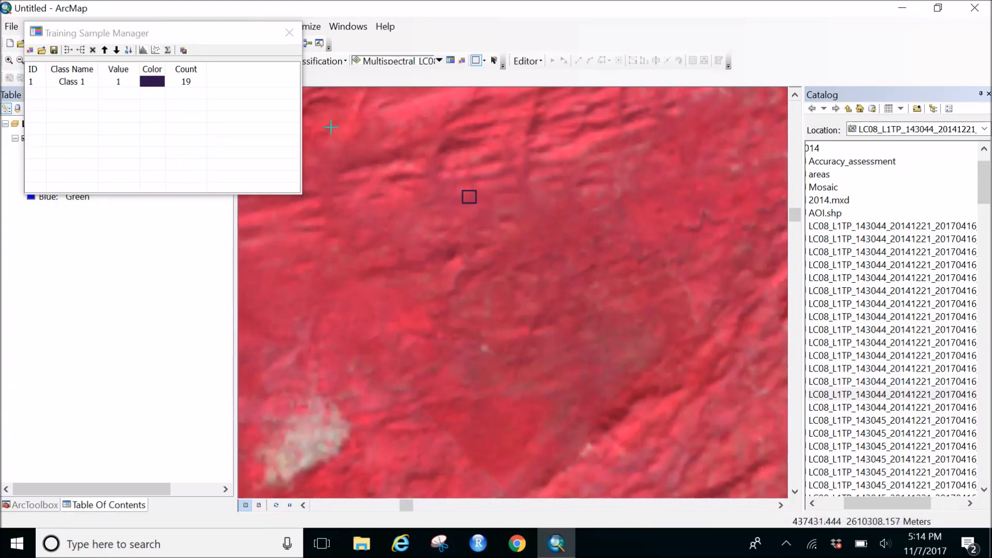
Step: Pan toward the reservoir area and draw a second sample, Class 2 with 21 pixels
scroll(584, 238, up, 4)
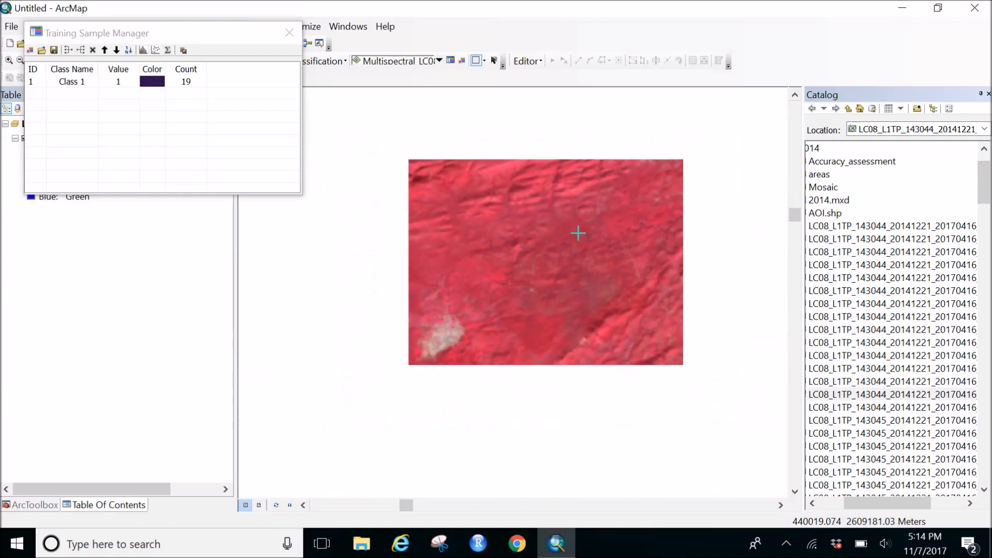
scroll(535, 234, up, 3)
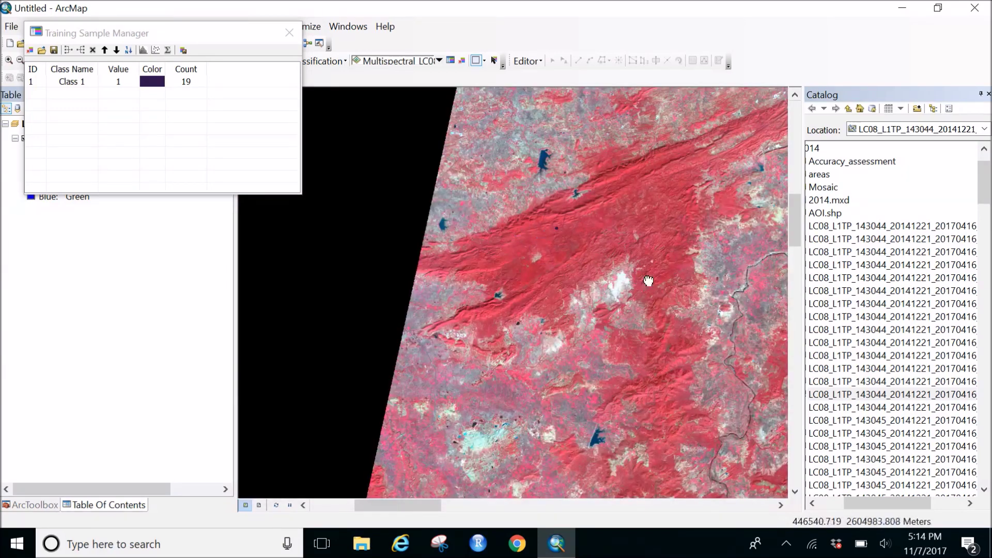
drag(649, 281, 302, 208)
drag(603, 326, 406, 223)
drag(621, 310, 495, 175)
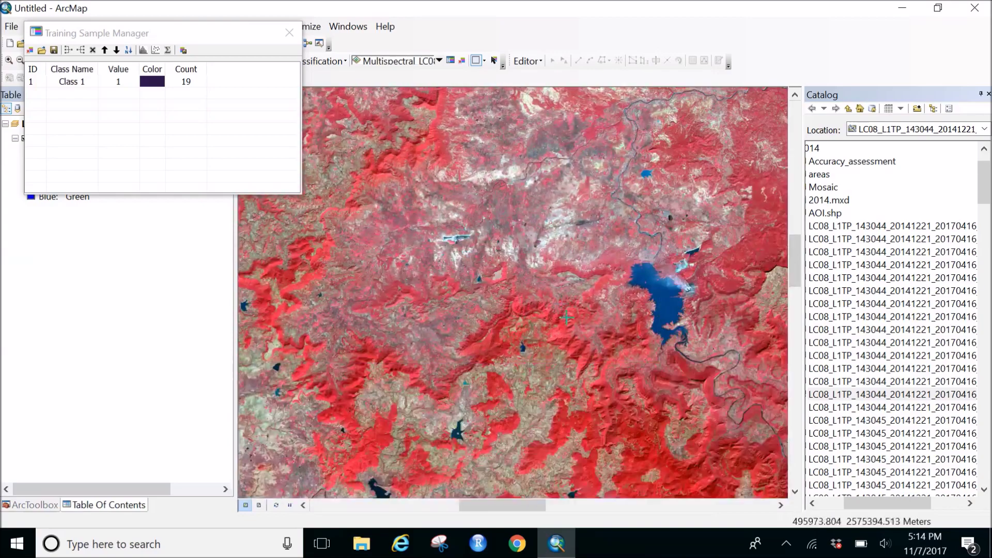
drag(571, 315, 554, 158)
drag(604, 287, 580, 187)
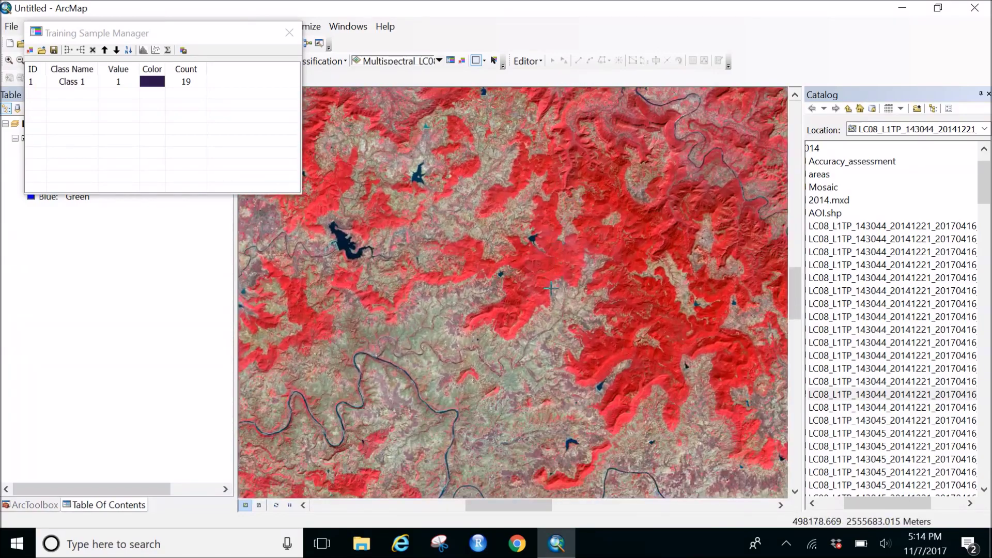
scroll(551, 253, down, 5)
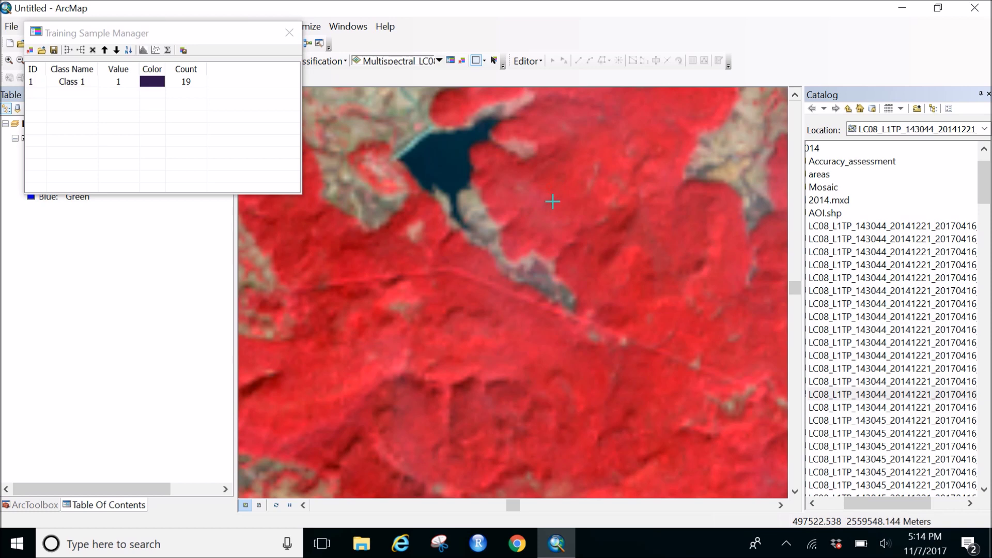
drag(568, 201, 568, 201)
Step: Draw a third sample over red terrain, Class 3 with 58 pixels, and move the manager aside
drag(660, 334, 572, 79)
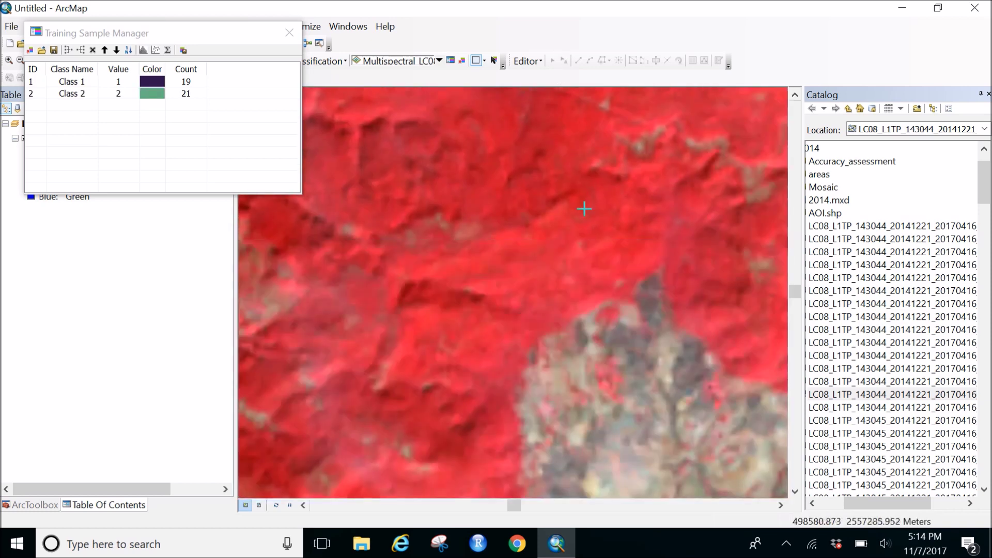
drag(585, 220, 580, 110)
drag(496, 147, 533, 169)
drag(405, 141, 648, 315)
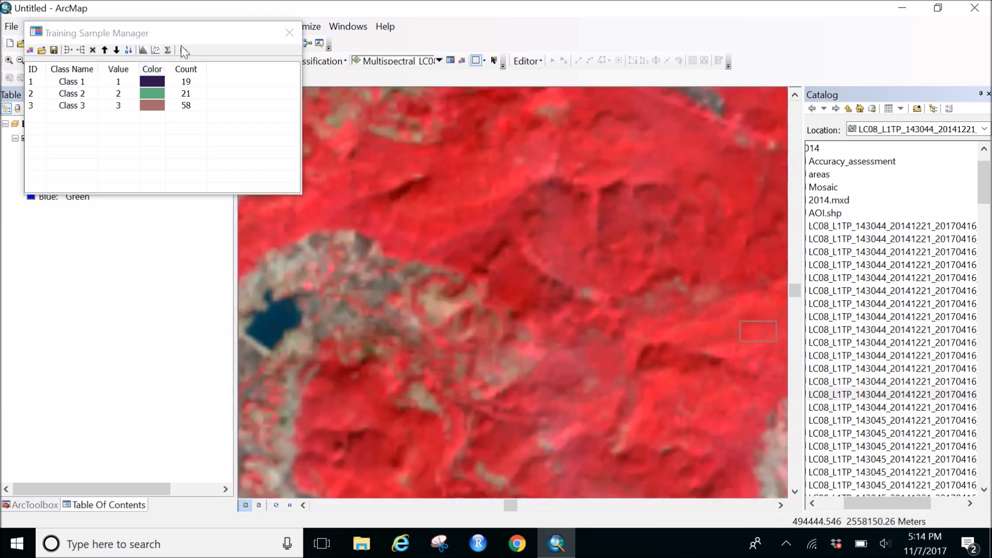
drag(189, 33, 76, 197)
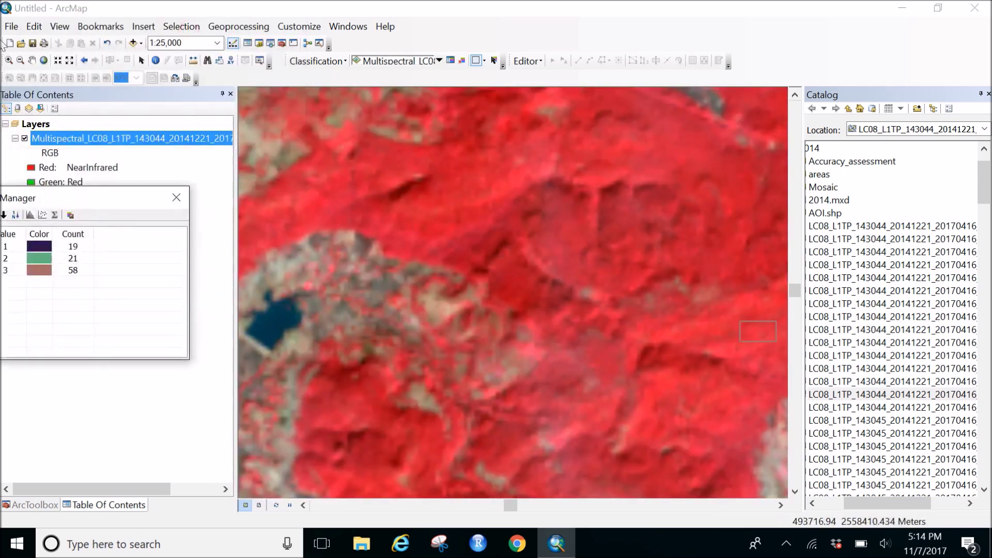
Step: From full extent, zoom into red terrain and draw Class 4 with 87 pixels
click(44, 61)
scroll(671, 211, up, 3)
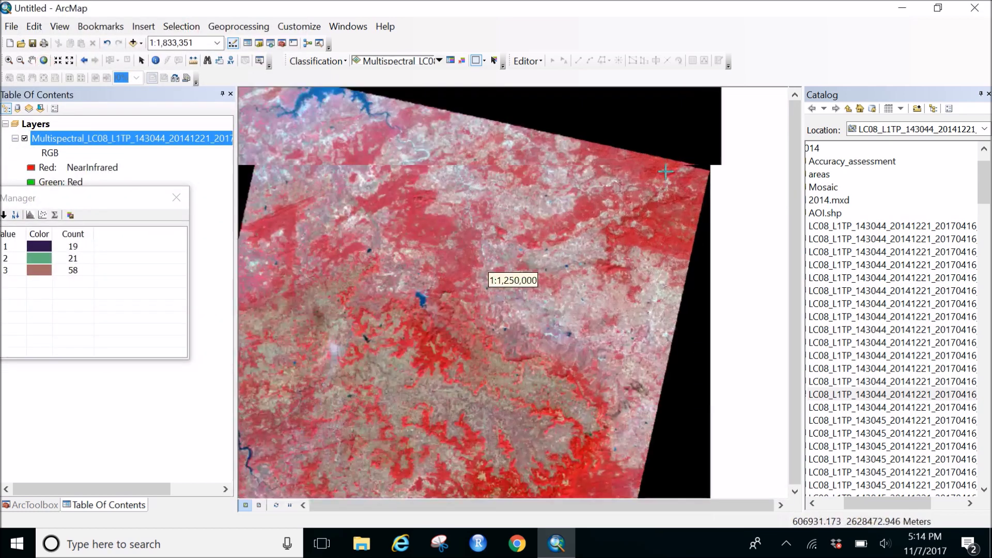
scroll(670, 211, up, 4)
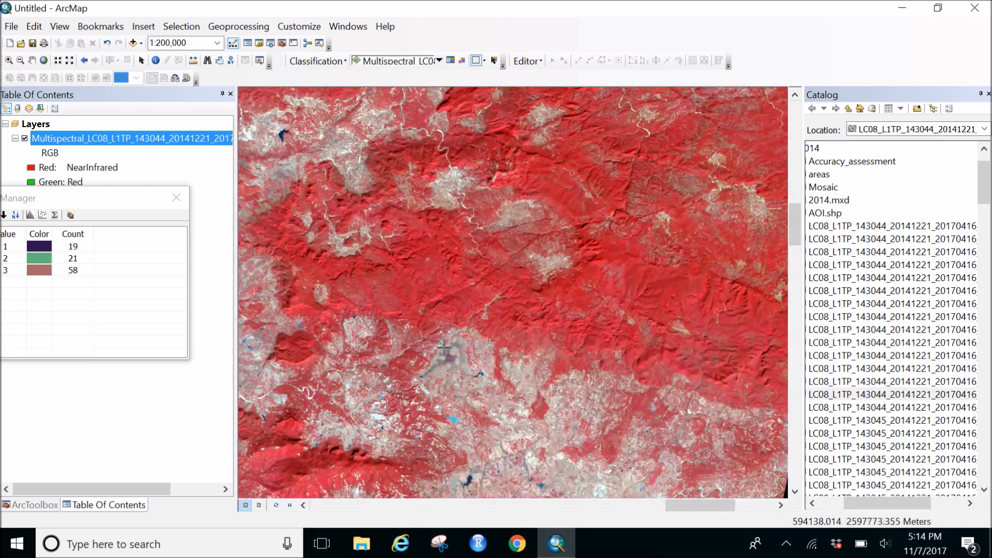
drag(555, 258, 494, 438)
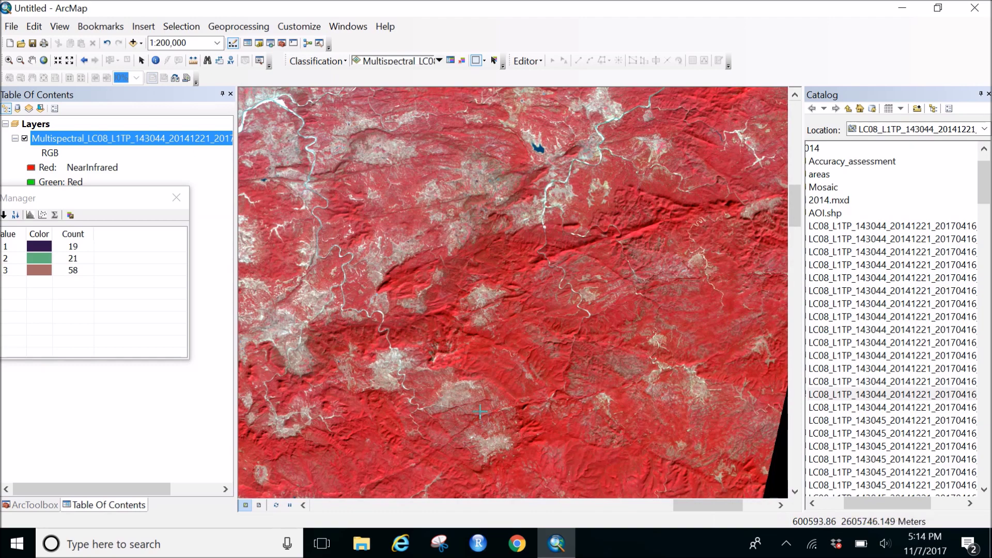
scroll(488, 338, up, 4)
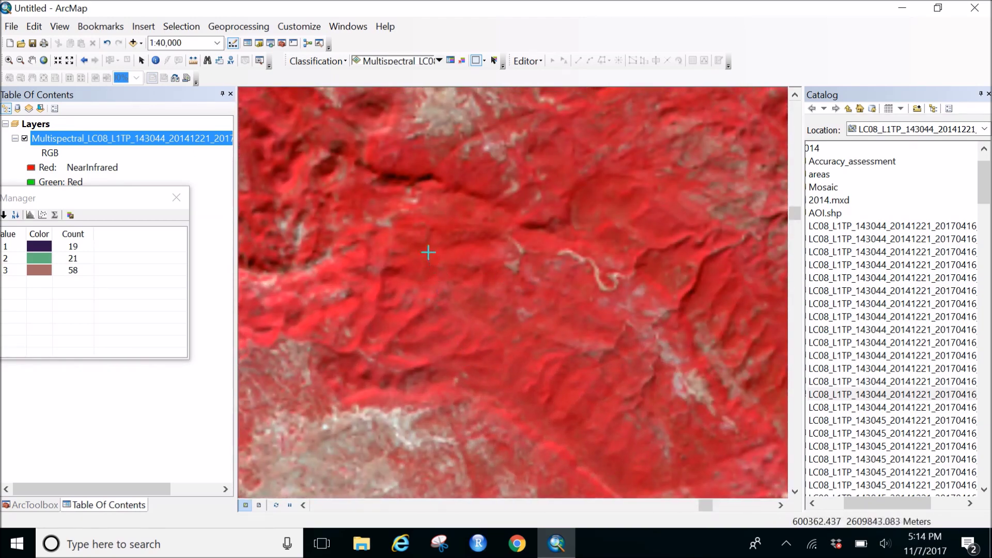
drag(459, 261, 459, 262)
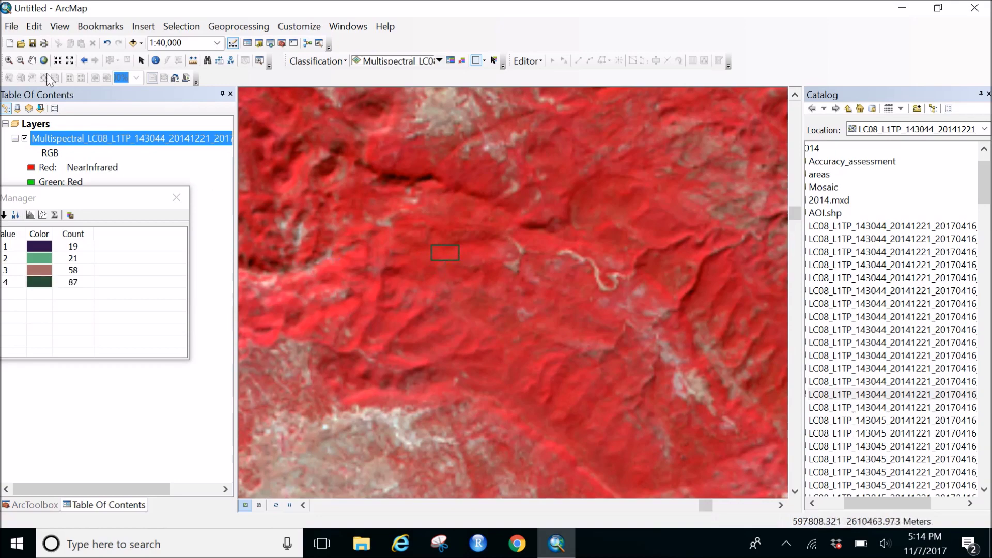
Step: Zoom into another red area, draw Class 5 with 392 pixels, and bring the manager into view
click(44, 60)
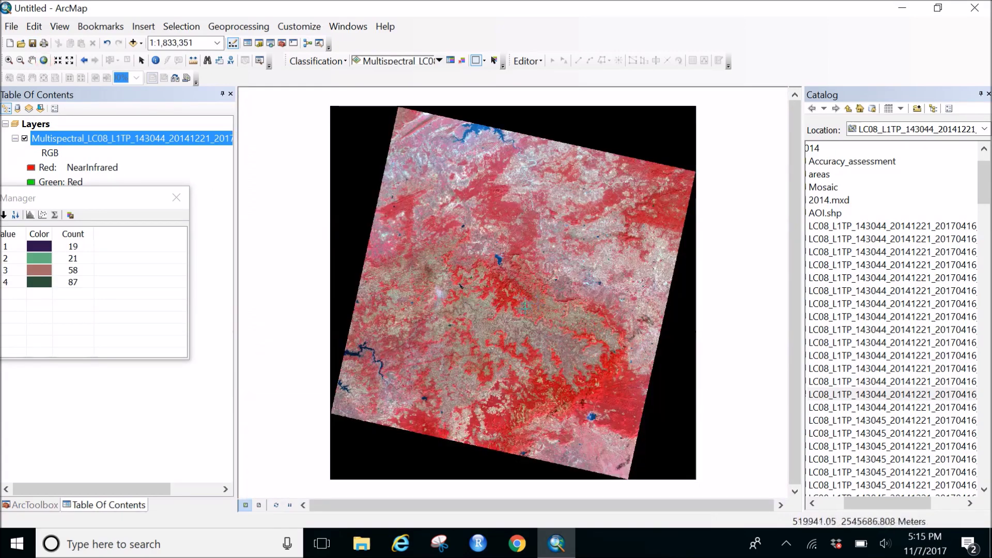
scroll(502, 298, up, 1)
scroll(502, 299, up, 8)
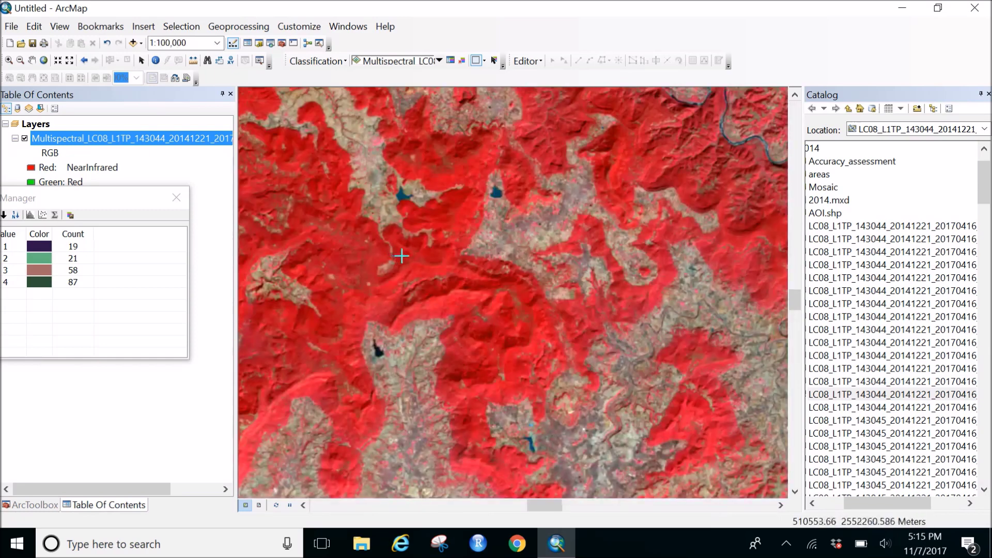
drag(407, 260, 420, 272)
drag(110, 198, 281, 110)
click(46, 56)
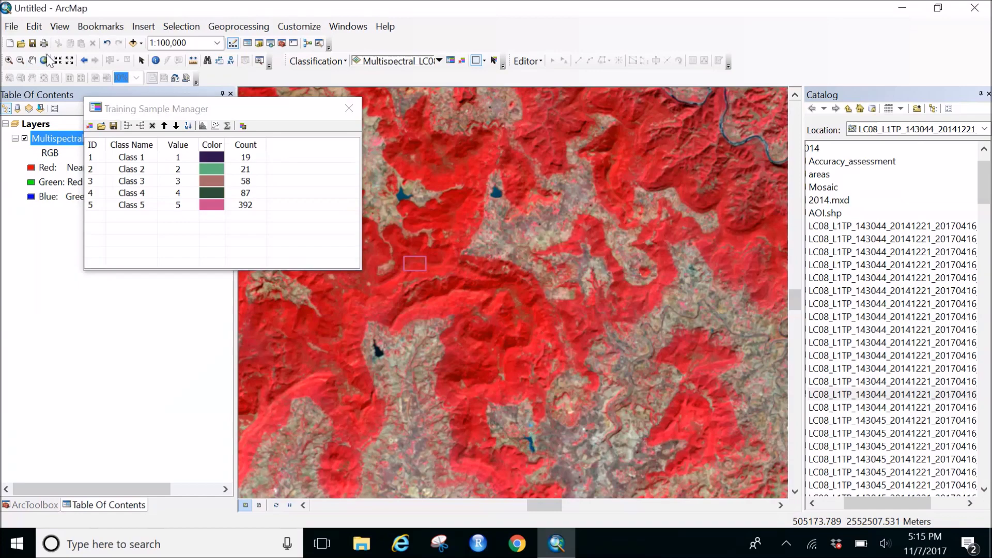
Step: Zoom into red terrain from full extent and draw Class 6 with 875 pixels
click(44, 62)
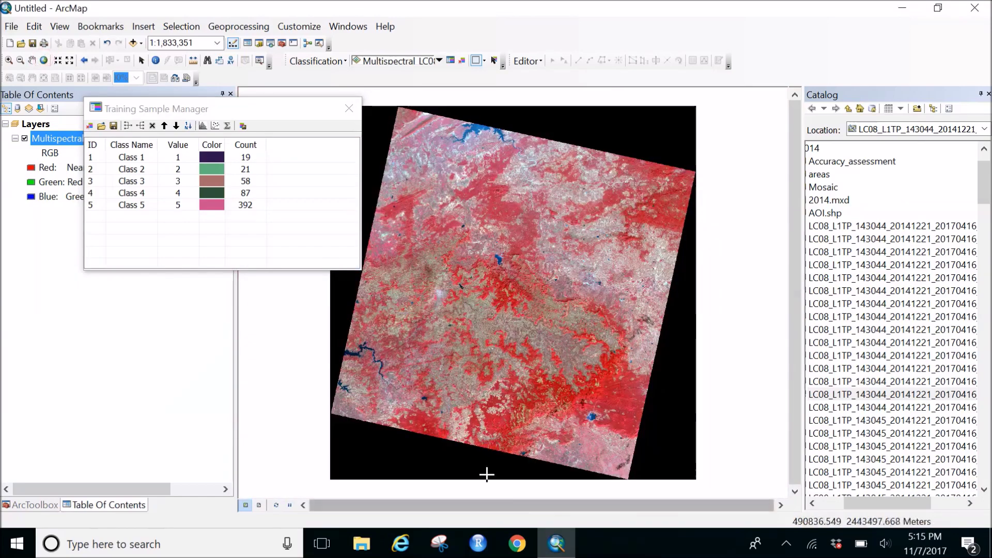
scroll(441, 449, up, 3)
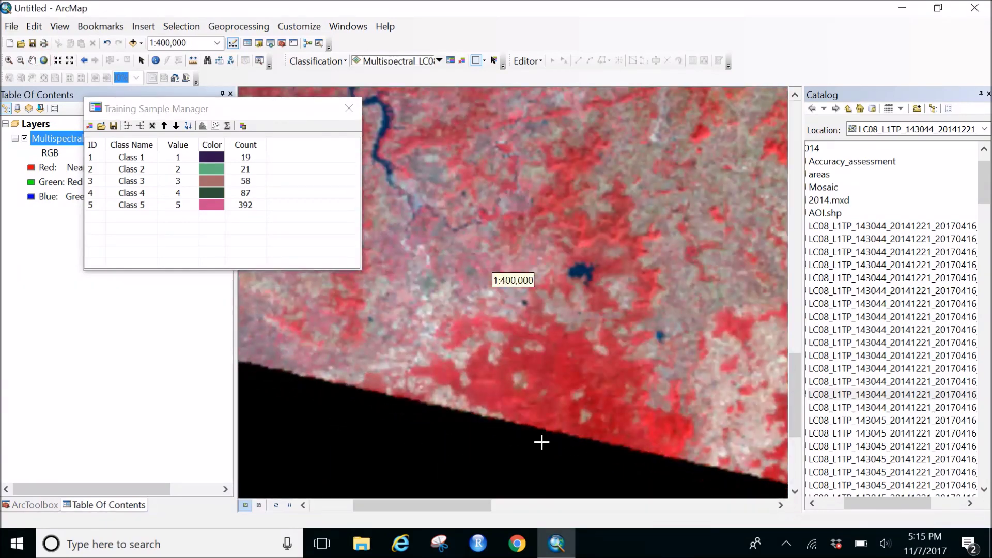
scroll(504, 380, up, 5)
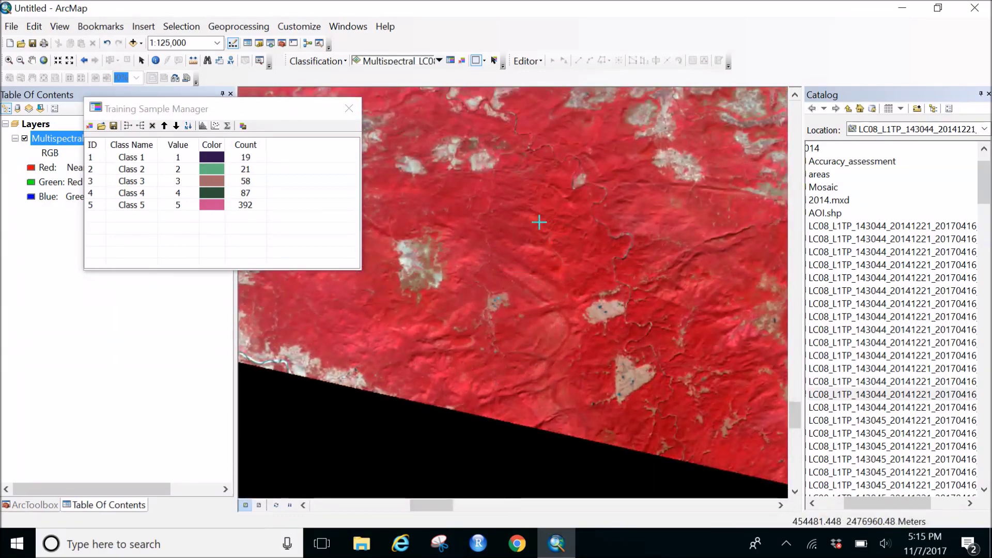
drag(499, 218, 527, 234)
Step: Pan left to new terrain and draw Class 7 with 351 pixels
drag(705, 391, 279, 401)
drag(672, 420, 380, 344)
drag(555, 300, 409, 417)
drag(461, 296, 465, 297)
Step: Pan over red forested terrain and add further samples, reaching Class 8 (302) and Class 9 (619)
drag(702, 314, 341, 478)
drag(455, 458, 495, 384)
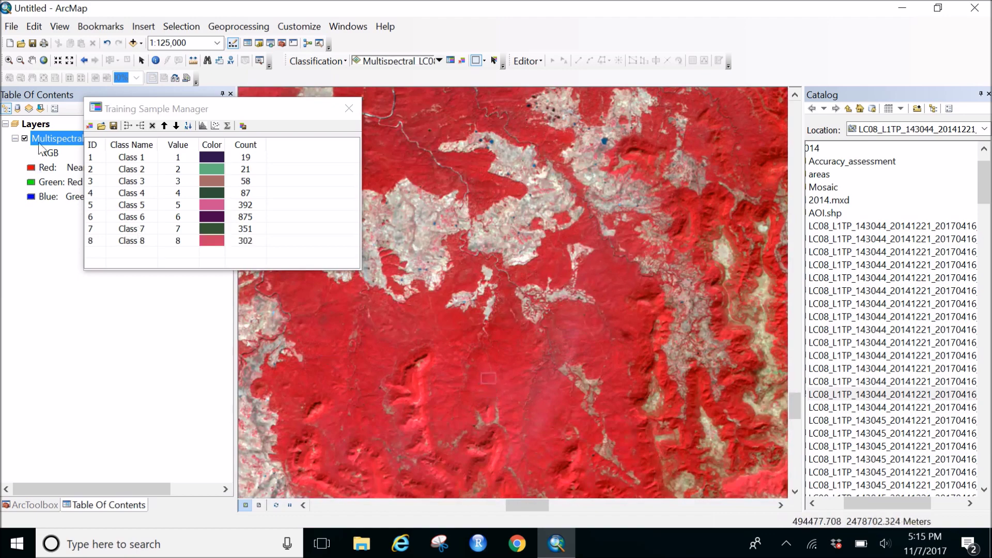
click(45, 60)
scroll(664, 420, up, 10)
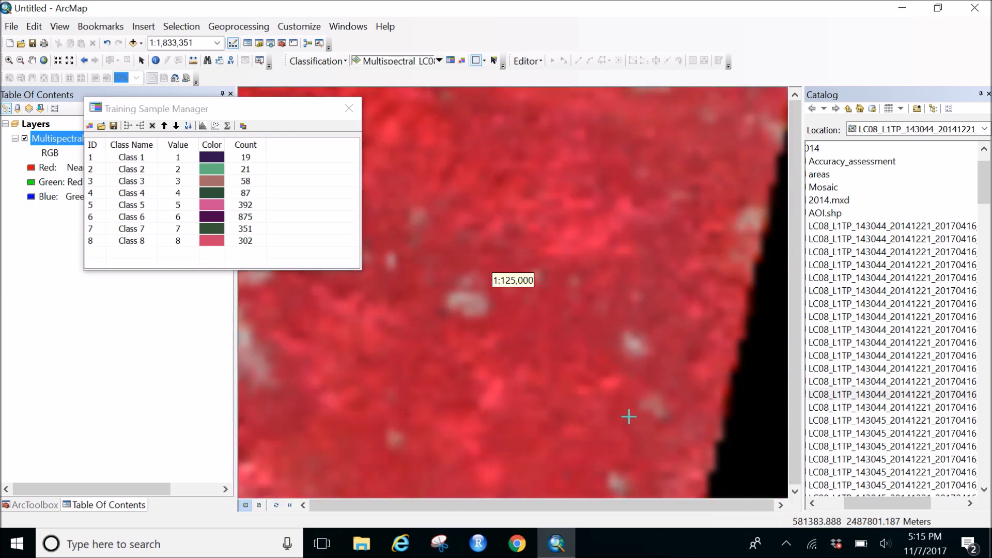
drag(460, 274, 539, 408)
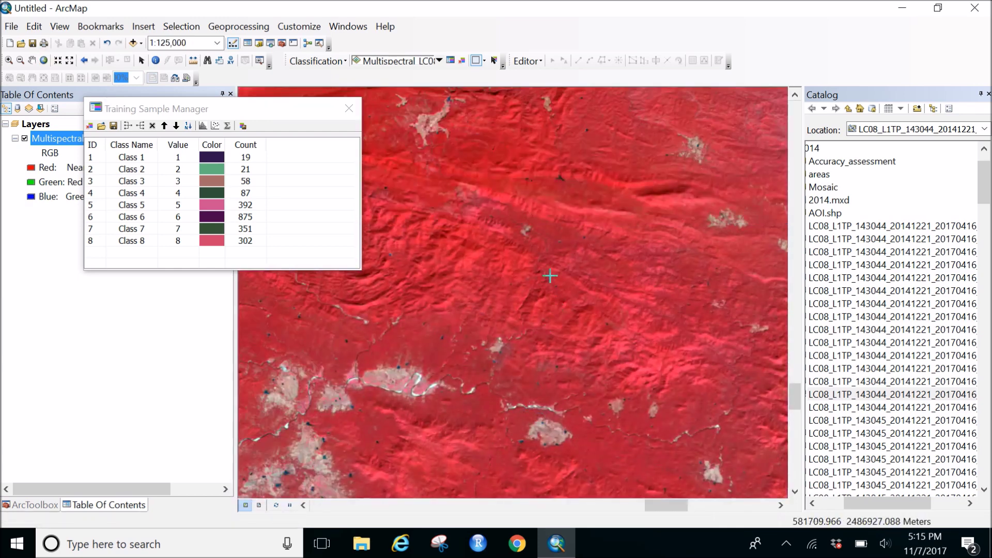
drag(524, 284, 525, 283)
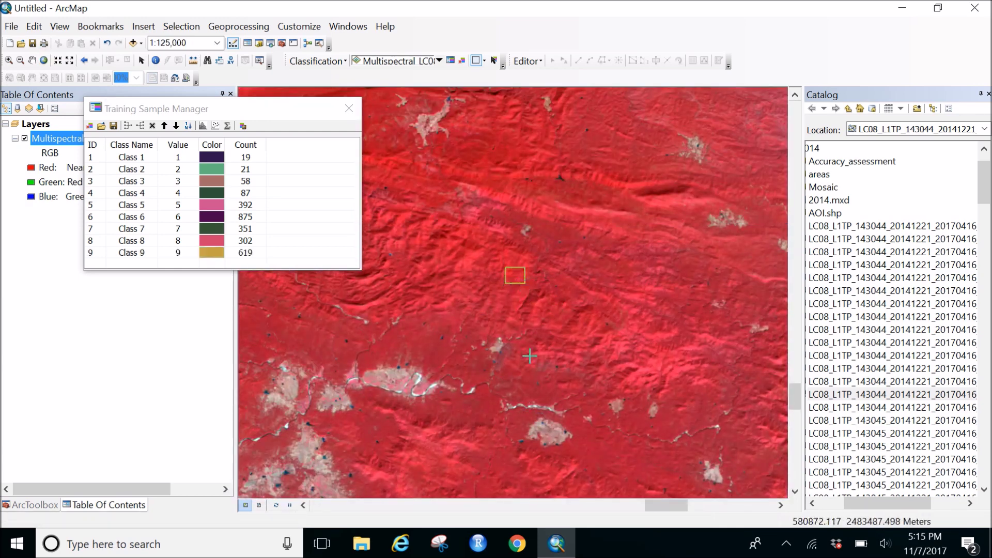
click(44, 61)
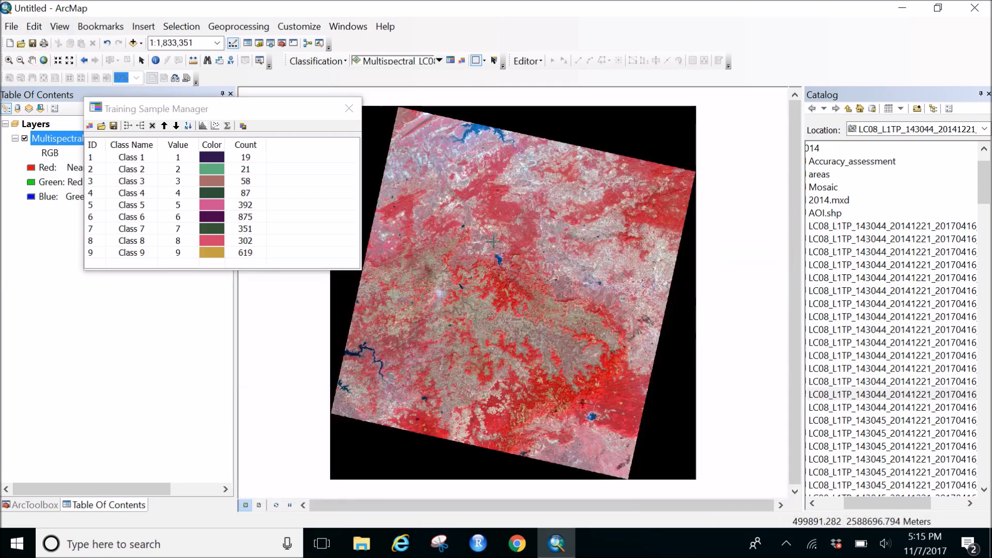
Step: Zoom in, pan to red forest and draw a rectangle sample, Class 10 with 51 pixels
scroll(490, 211, down, 3)
scroll(494, 280, down, 3)
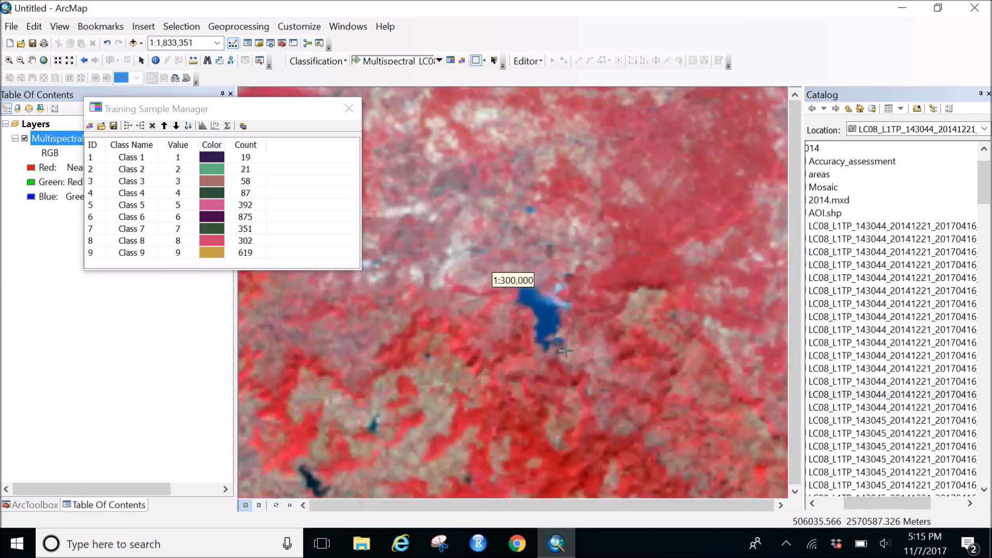
scroll(462, 283, down, 4)
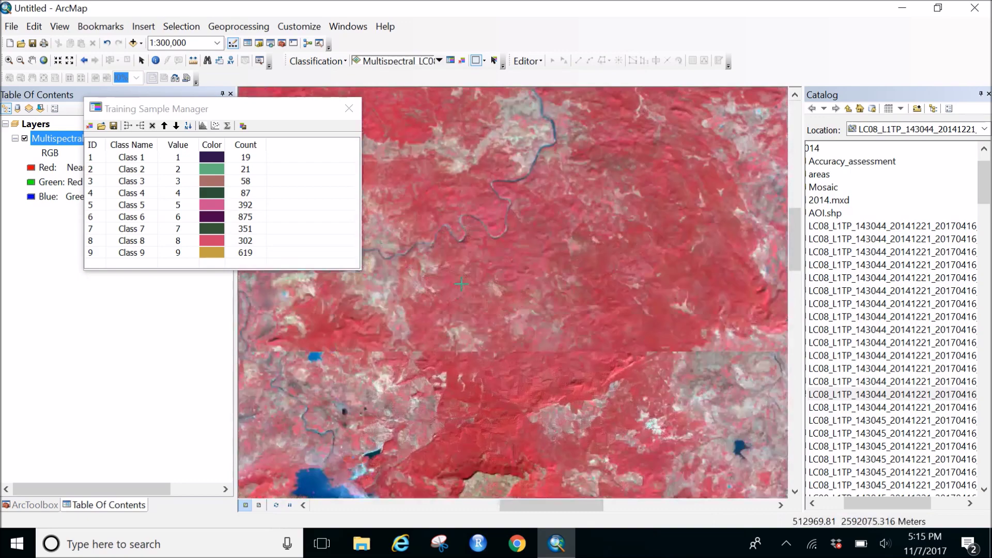
scroll(461, 283, down, 2)
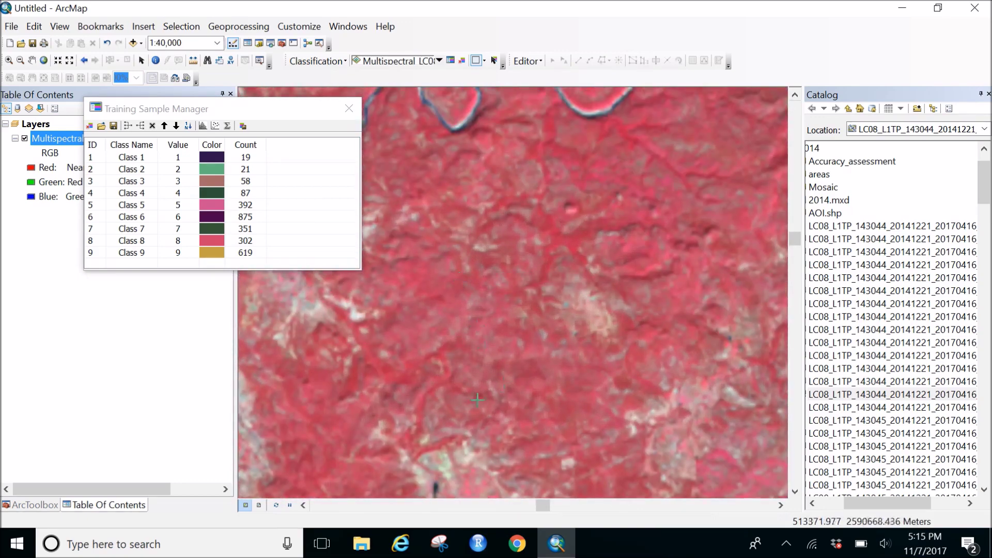
drag(540, 206, 479, 522)
drag(411, 301, 638, 327)
drag(452, 288, 571, 290)
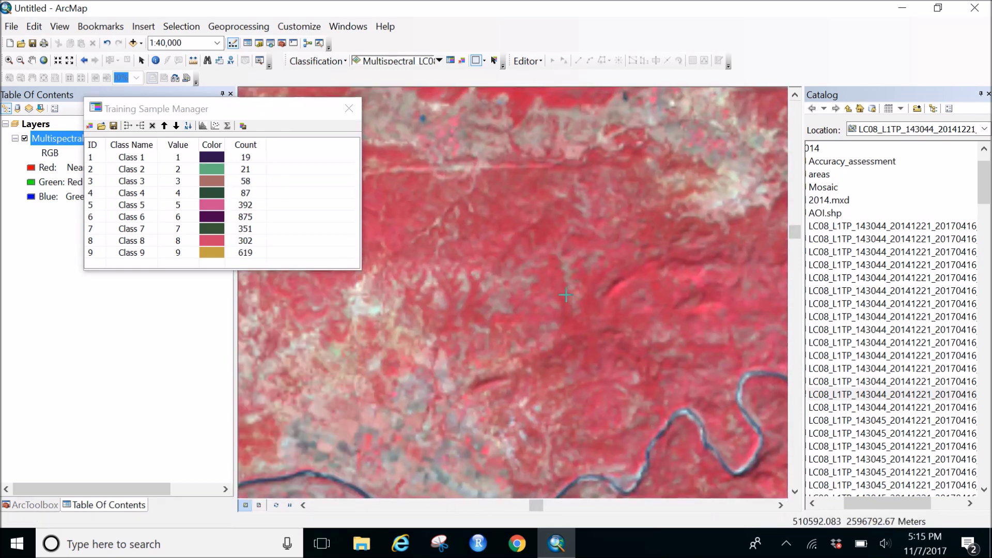
drag(646, 357, 484, 189)
drag(651, 357, 457, 168)
drag(593, 353, 503, 209)
drag(586, 354, 412, 205)
drag(592, 193, 454, 225)
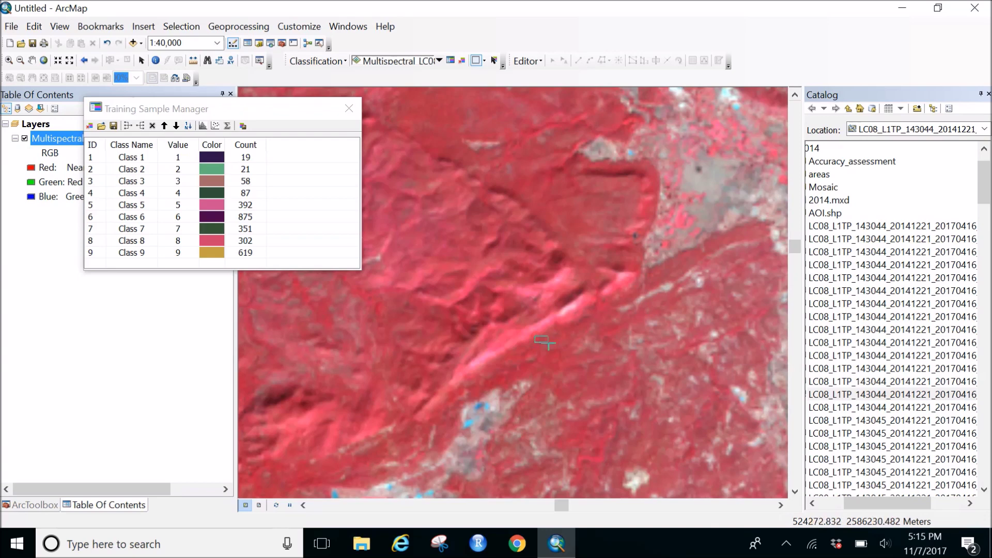
drag(549, 344, 556, 349)
click(44, 60)
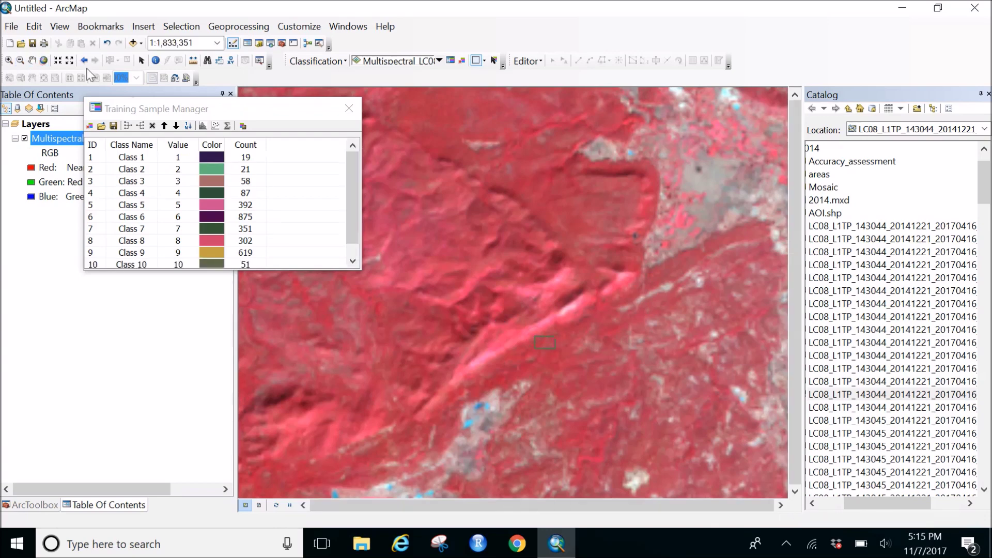
Step: Pan toward the red hills and draw a forest sample, Class 11 with 315 pixels
scroll(486, 268, up, 2)
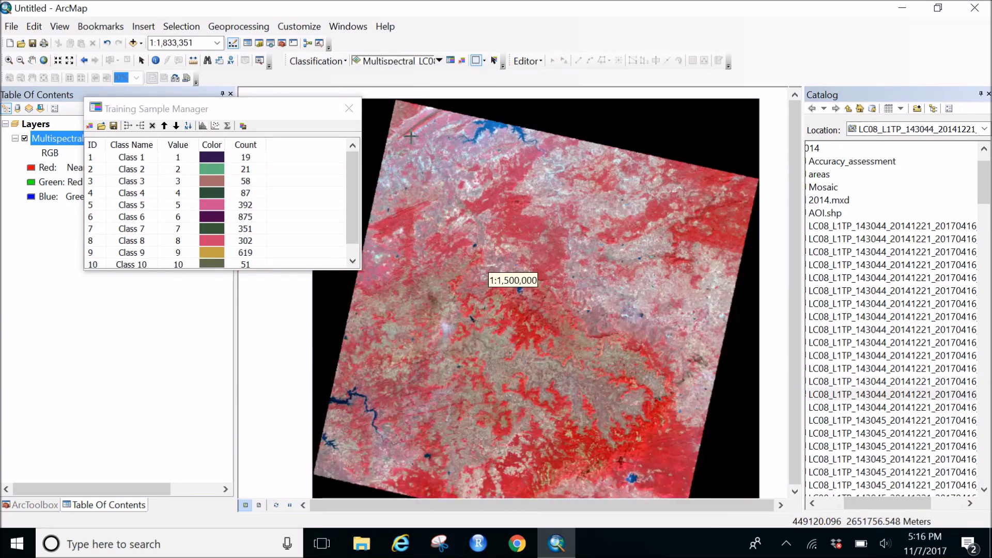
scroll(427, 357, up, 3)
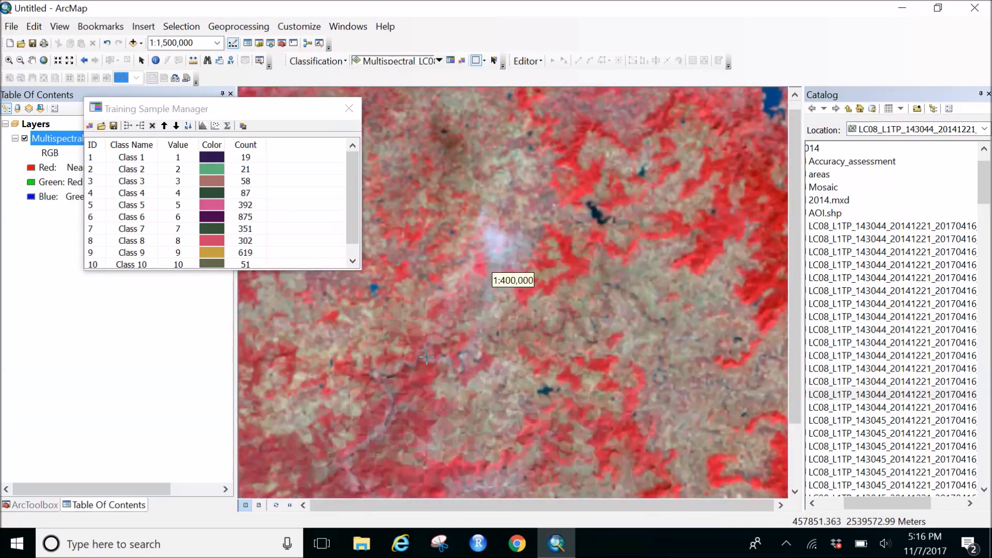
click(44, 60)
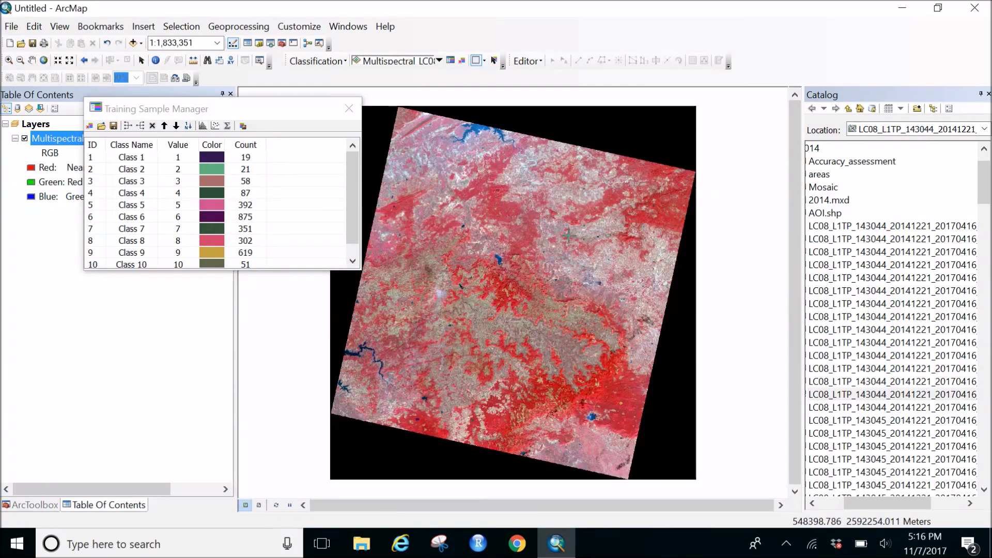
scroll(571, 212, up, 3)
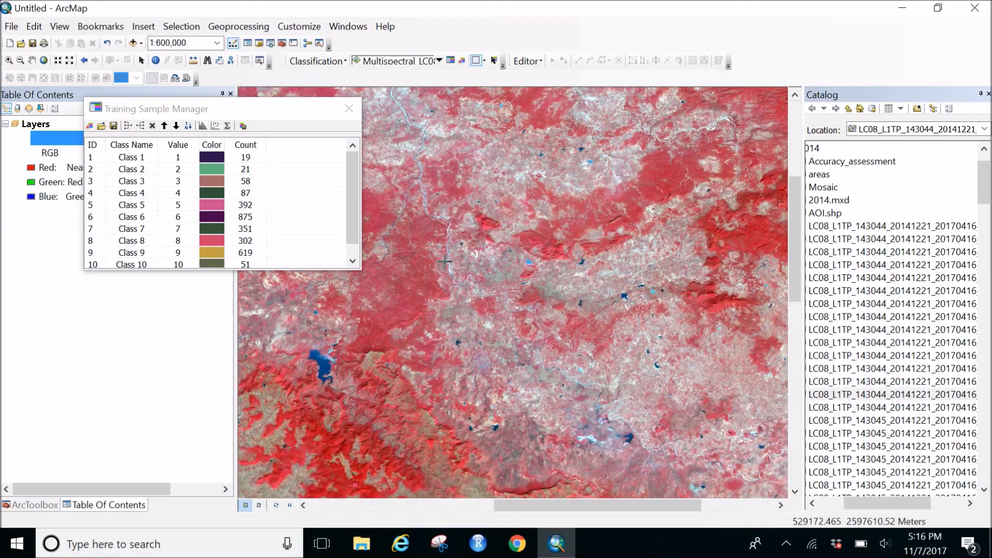
drag(354, 279, 559, 123)
drag(537, 312, 537, 218)
scroll(523, 212, up, 5)
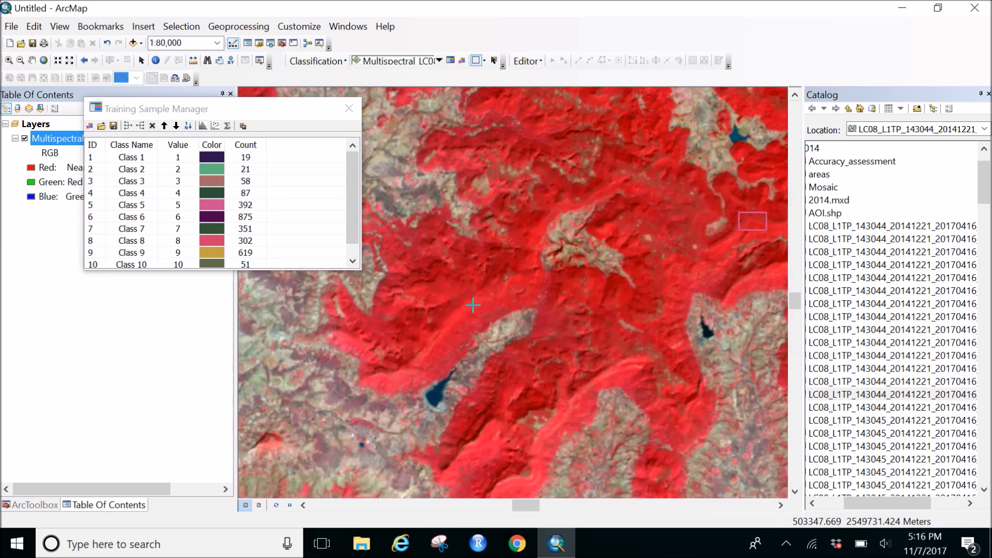
drag(457, 298, 473, 320)
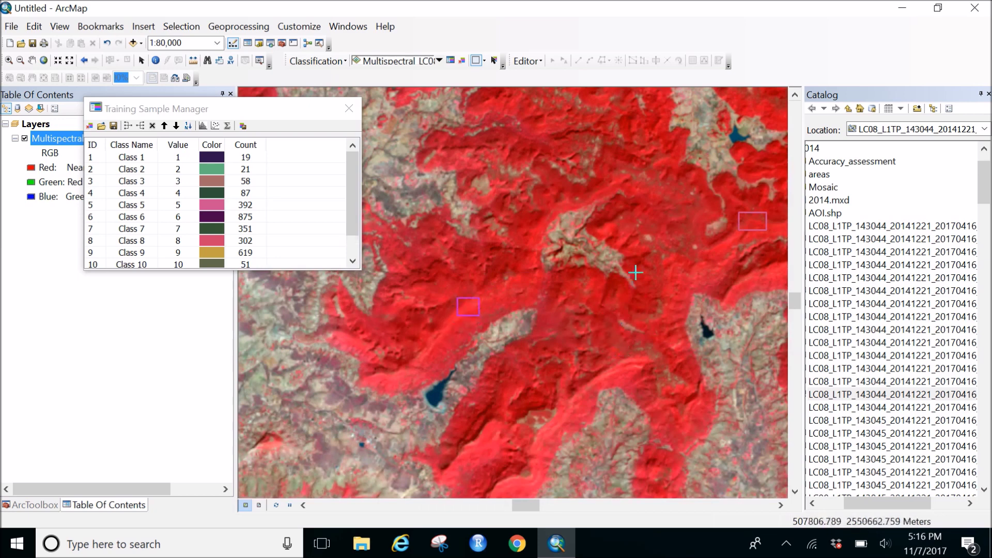
Step: Pan further south and draw another forest sample, Class 12 with 99 pixels
scroll(466, 342, down, 1)
scroll(454, 356, up, 4)
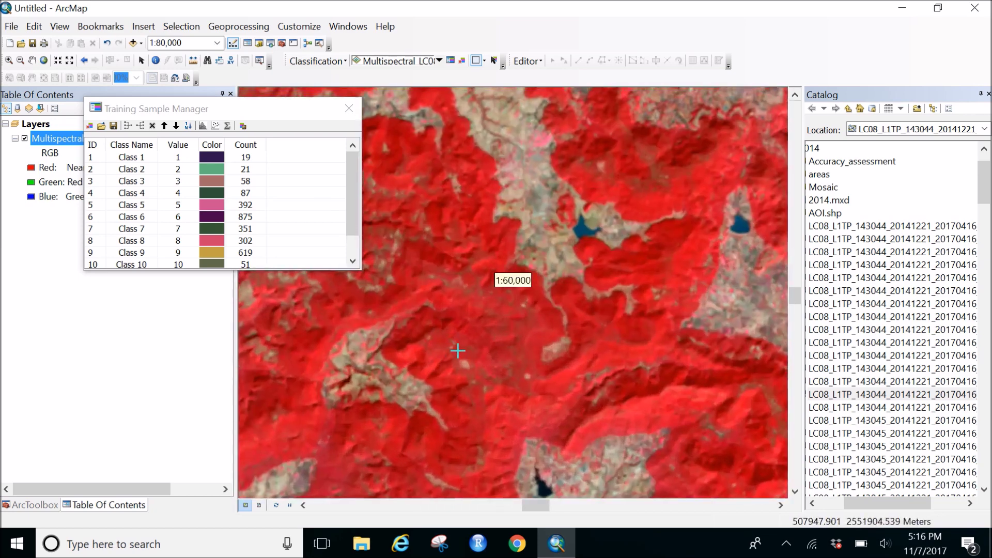
scroll(437, 335, up, 3)
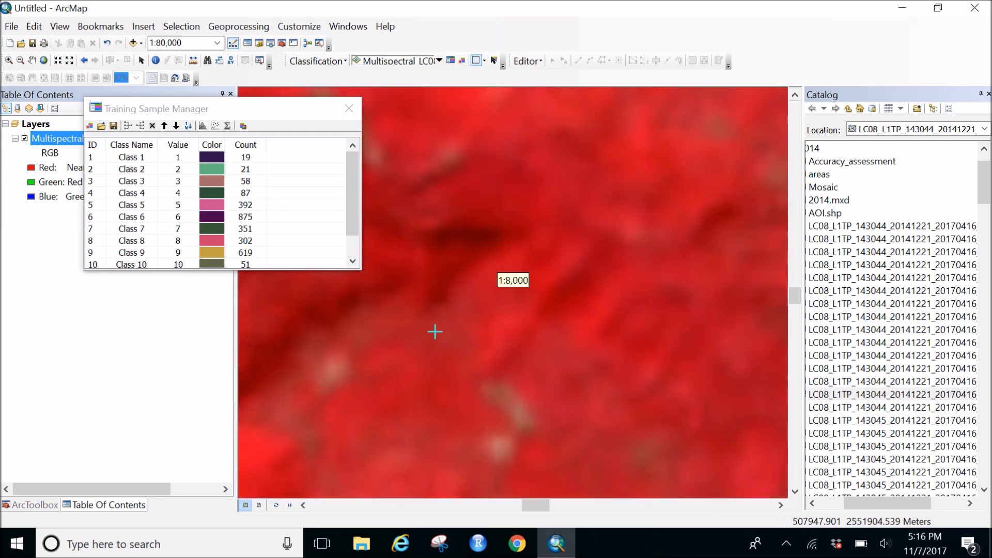
scroll(460, 329, down, 5)
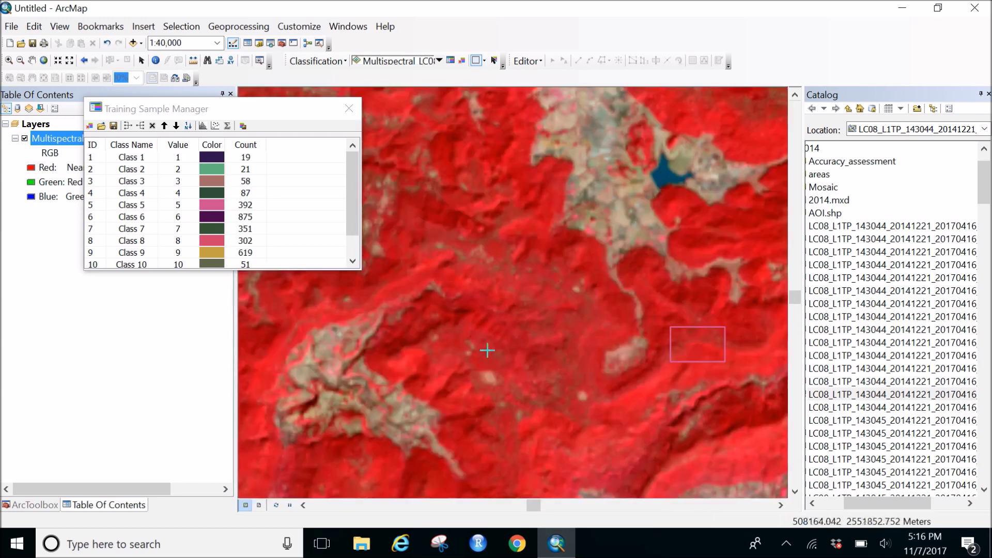
drag(540, 405, 585, 167)
drag(556, 264, 543, 107)
drag(450, 240, 474, 262)
drag(352, 172, 349, 233)
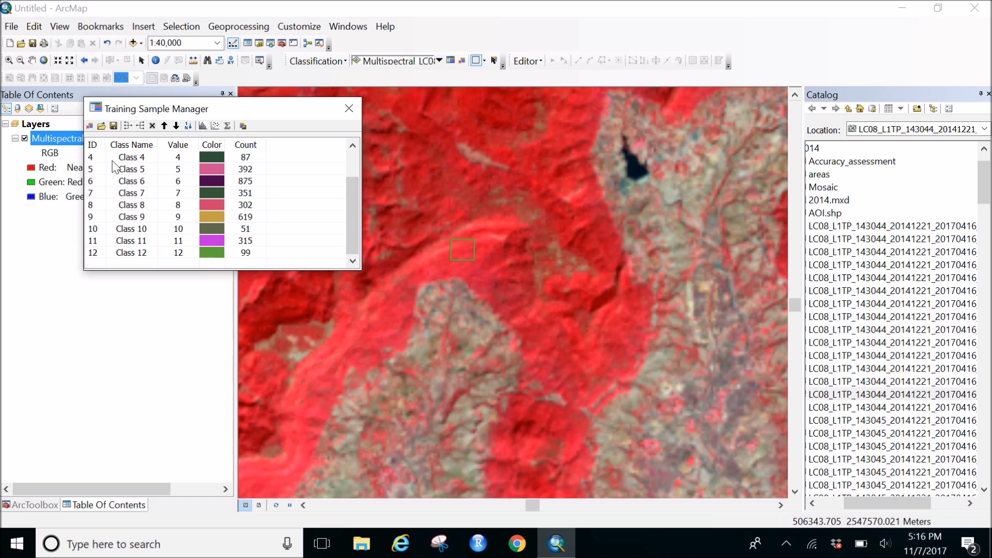
Step: Select forest training Classes 1 through 12 and merge them into one 3189-pixel Class 1
click(347, 239)
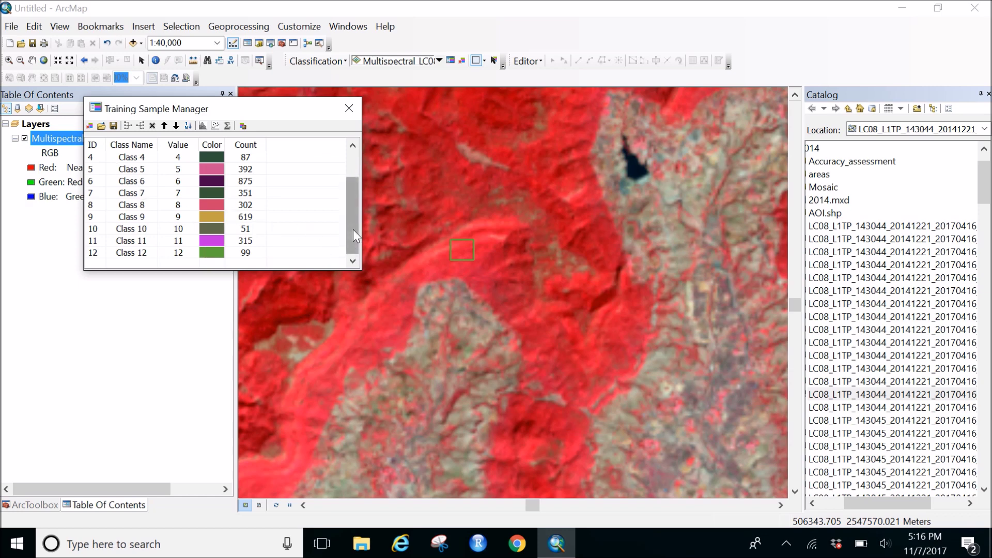
drag(354, 236, 354, 209)
click(95, 162)
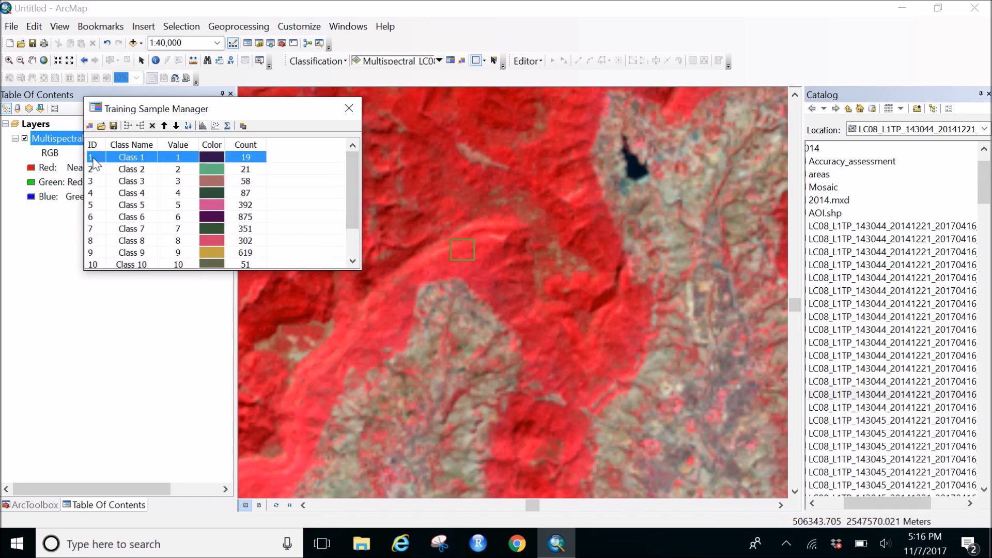
key(shift+Down)
key(shift+Down)
key(shift+Down)
key(shift+Down)
key(shift+Down)
key(shift+Down)
key(shift+Down)
key(shift+Down)
key(shift+Down)
key(shift+Down)
key(shift+Down)
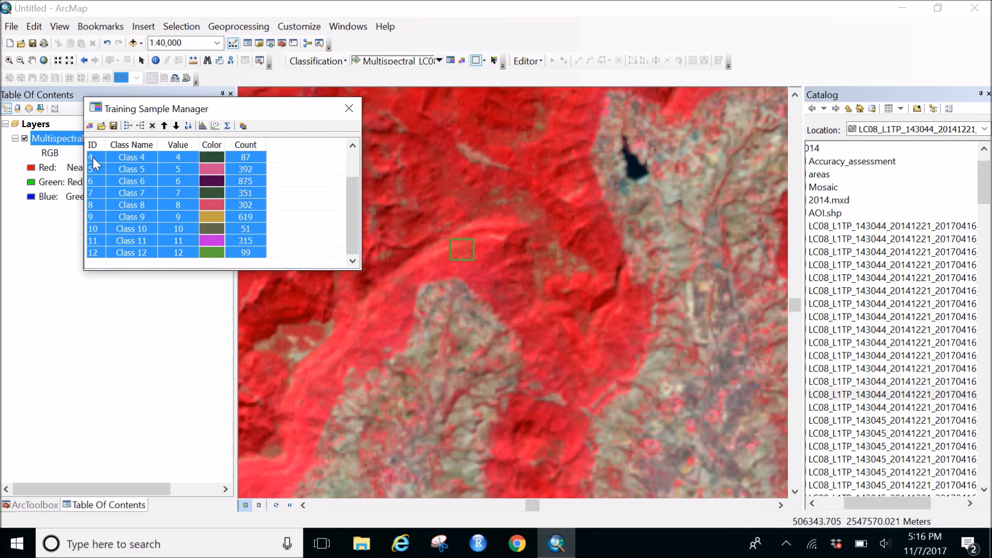
click(130, 125)
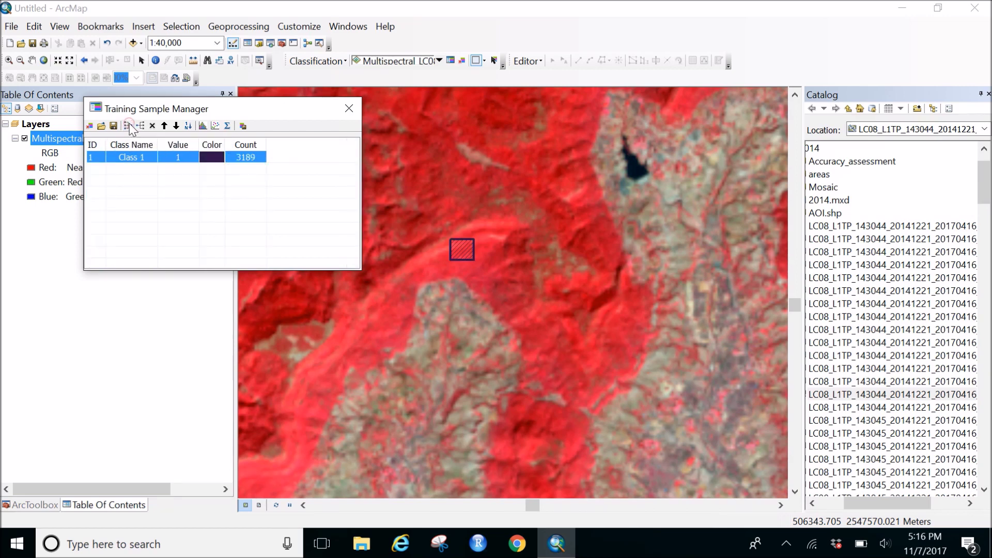
Step: Colour merged Class 1 (3189 pixels) dark green and rename it Forest
double_click(211, 157)
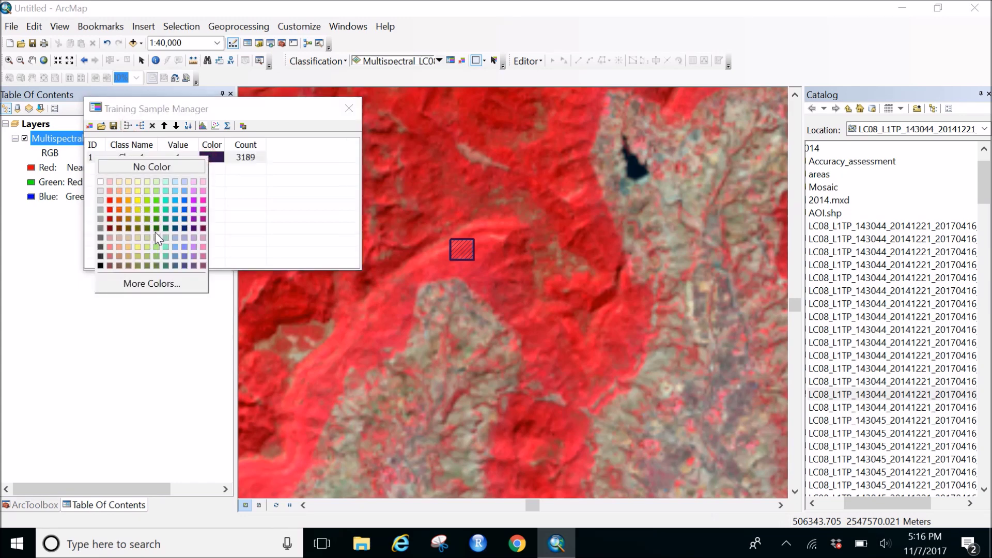
click(156, 229)
double_click(143, 161)
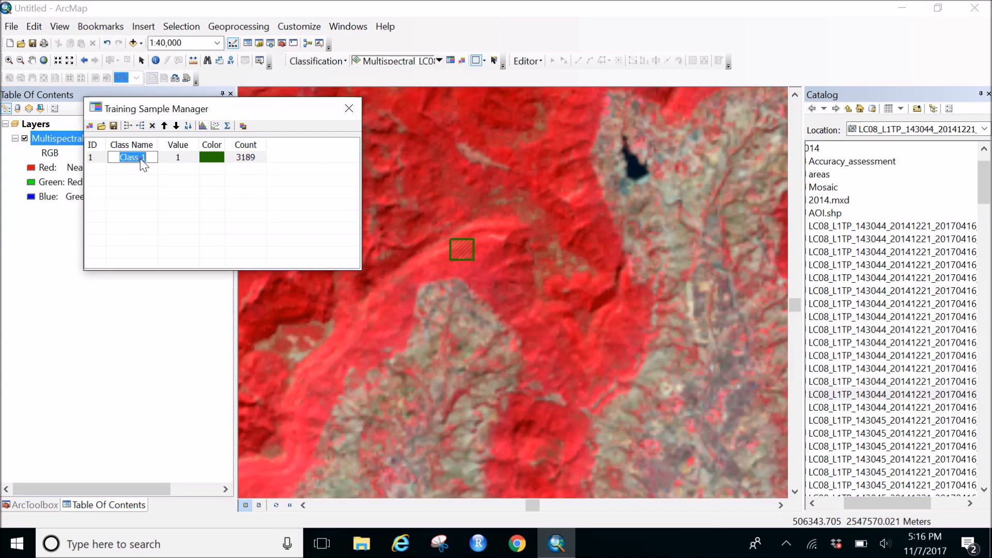
text(F)
key(Return)
drag(278, 108, 177, 102)
Step: Draw rectangle samples on lake water, creating Classes 13, 14 and 15 (1659, 663, 53 pixels)
click(43, 61)
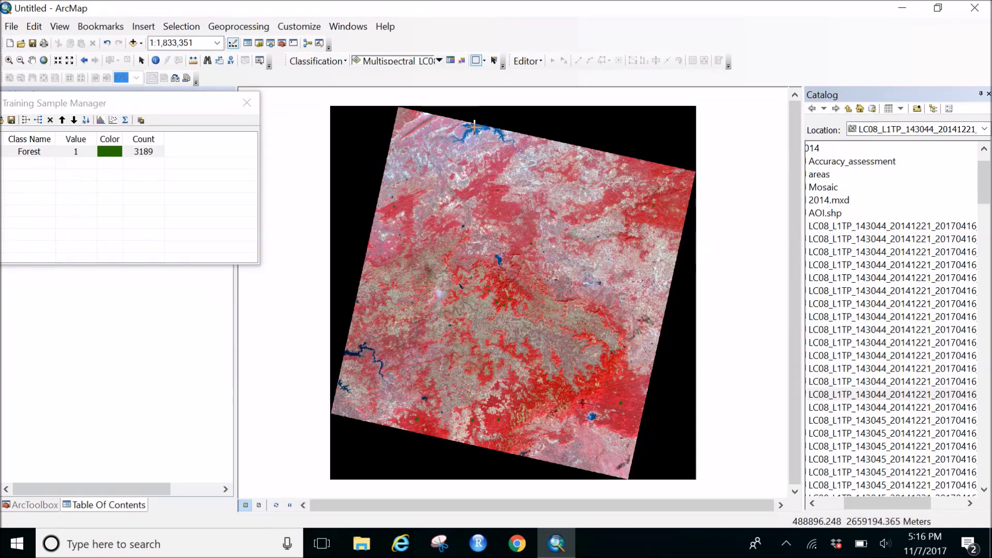
scroll(475, 126, down, 6)
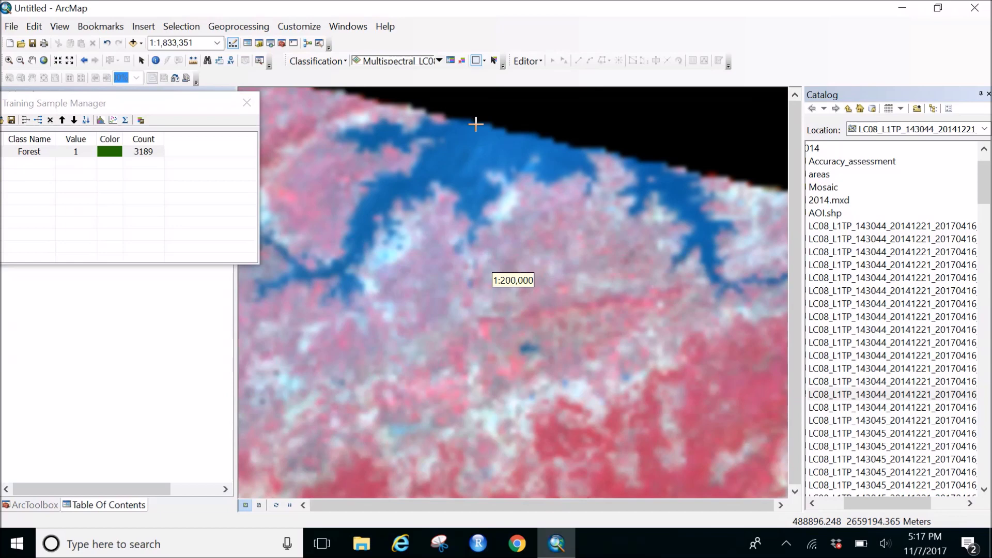
drag(469, 158, 469, 157)
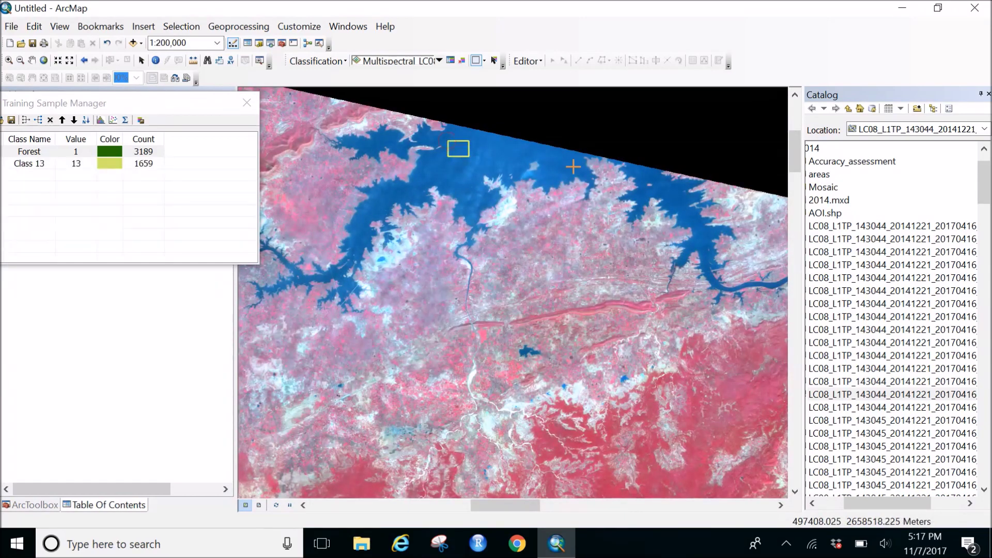
drag(672, 196, 673, 196)
scroll(615, 194, down, 3)
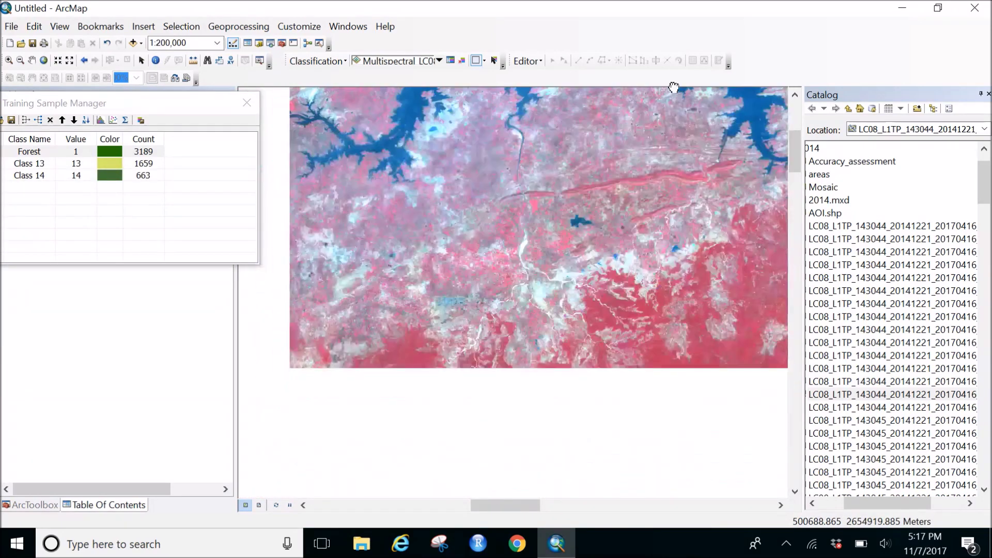
scroll(613, 190, down, 2)
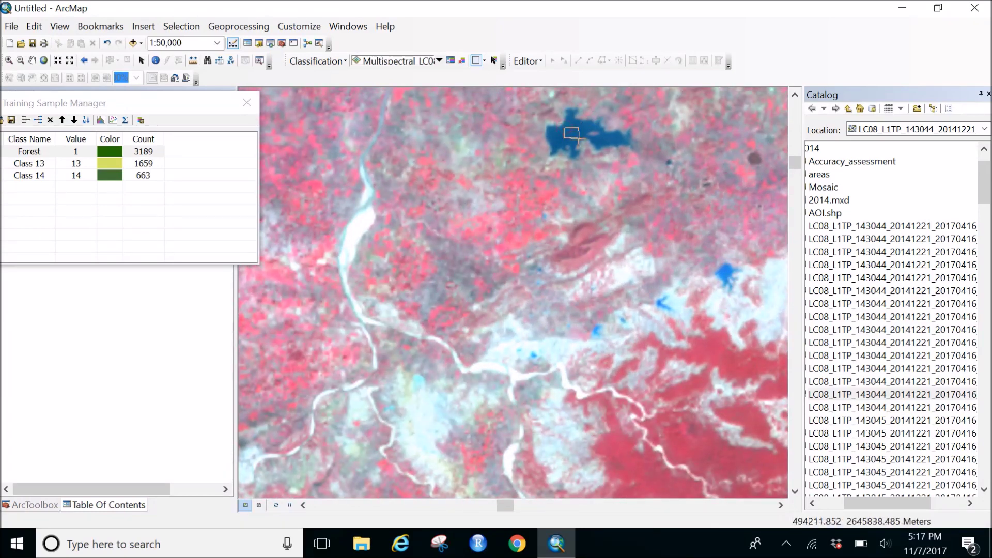
drag(579, 138, 582, 139)
Step: Draw a water sample on the reservoir, creating Class 16 (579 pixels)
drag(569, 243, 742, 30)
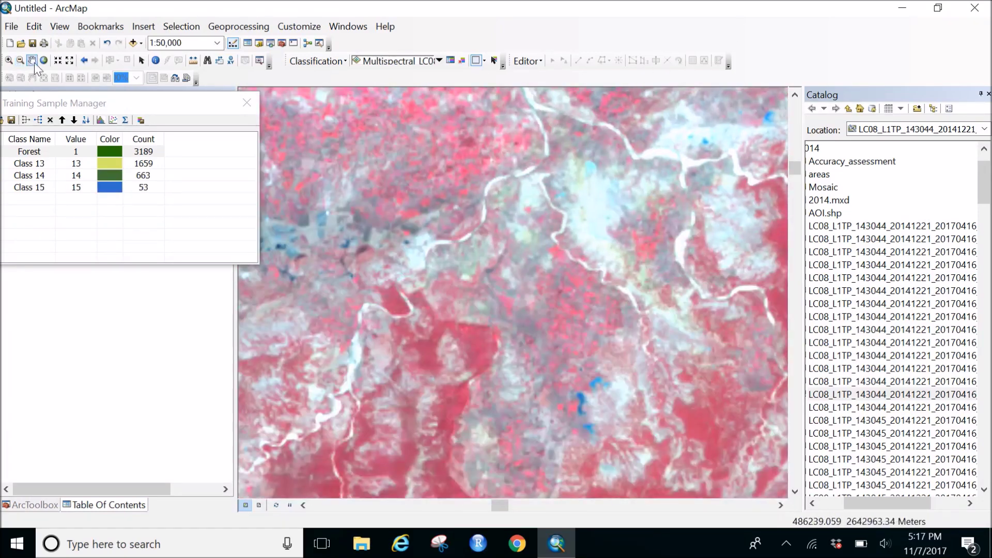
click(44, 60)
scroll(454, 286, down, 10)
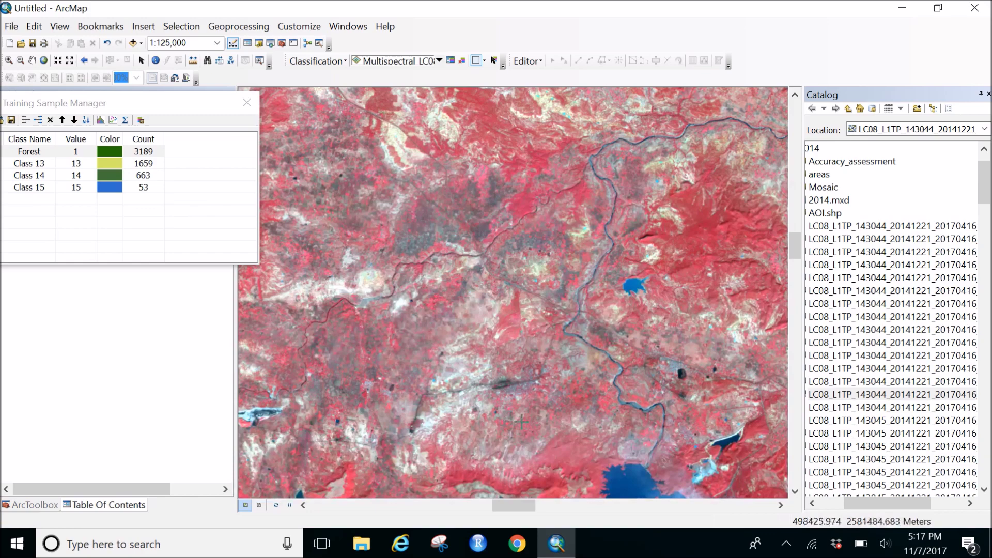
drag(608, 427, 516, 267)
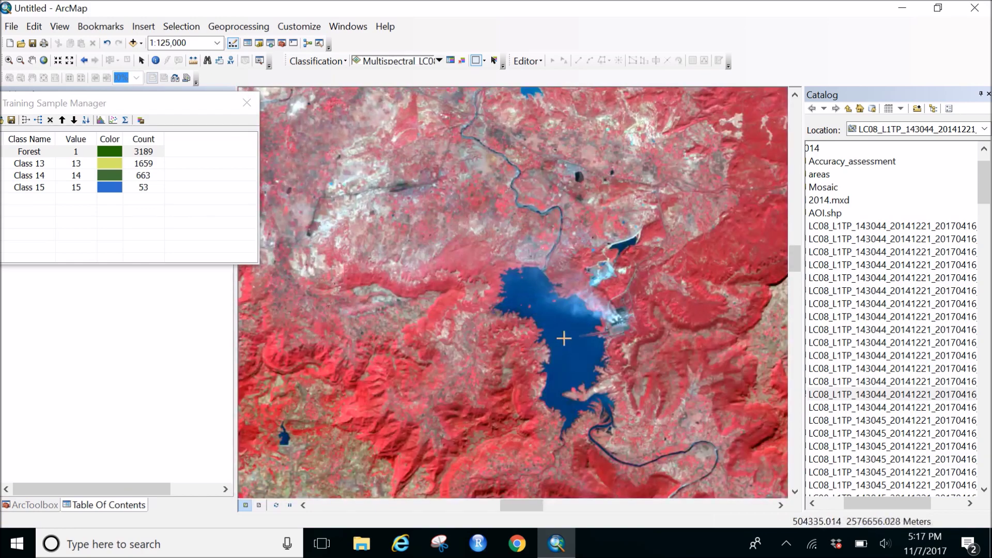
drag(568, 330, 570, 330)
Step: Draw another water rectangle sample, creating Class 17 (310 pixels)
drag(570, 421, 419, 150)
drag(557, 312, 403, 123)
drag(641, 362, 481, 213)
drag(667, 346, 494, 191)
drag(594, 300, 279, 204)
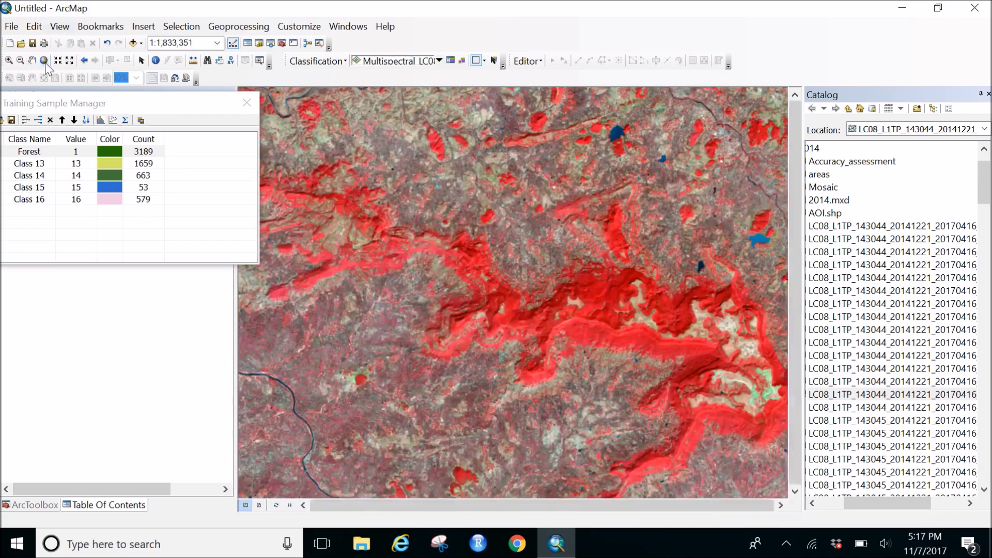
click(44, 61)
scroll(621, 463, up, 4)
scroll(605, 443, up, 5)
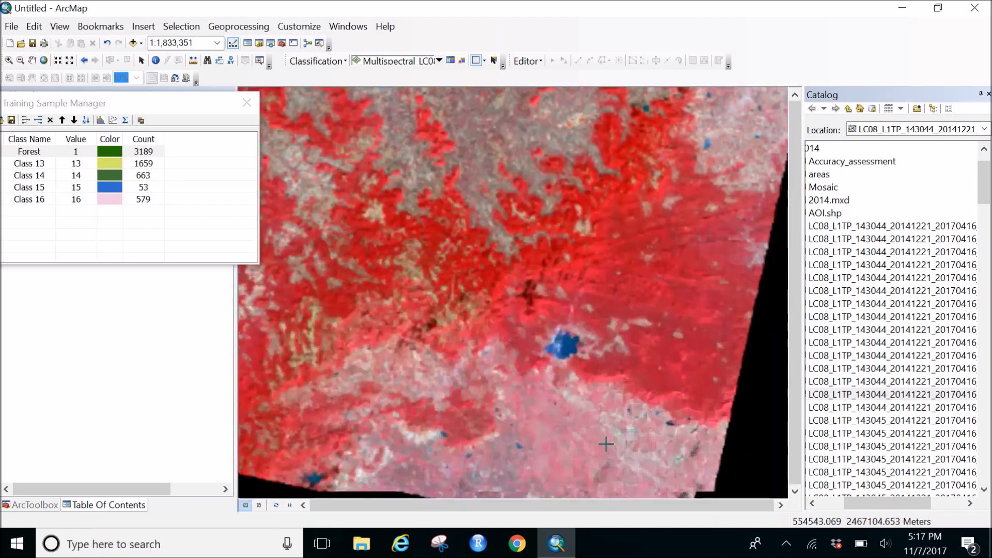
scroll(532, 283, up, 5)
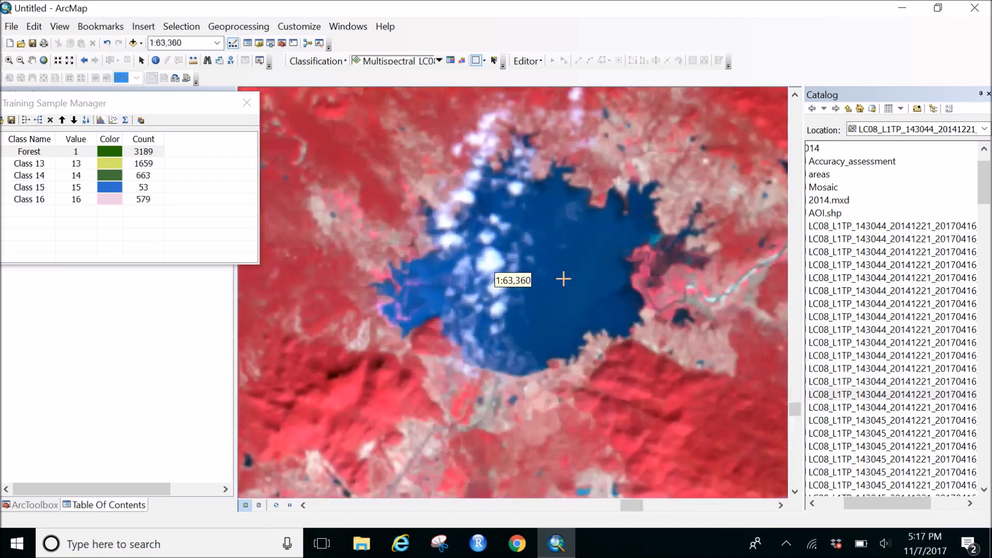
drag(562, 272, 591, 293)
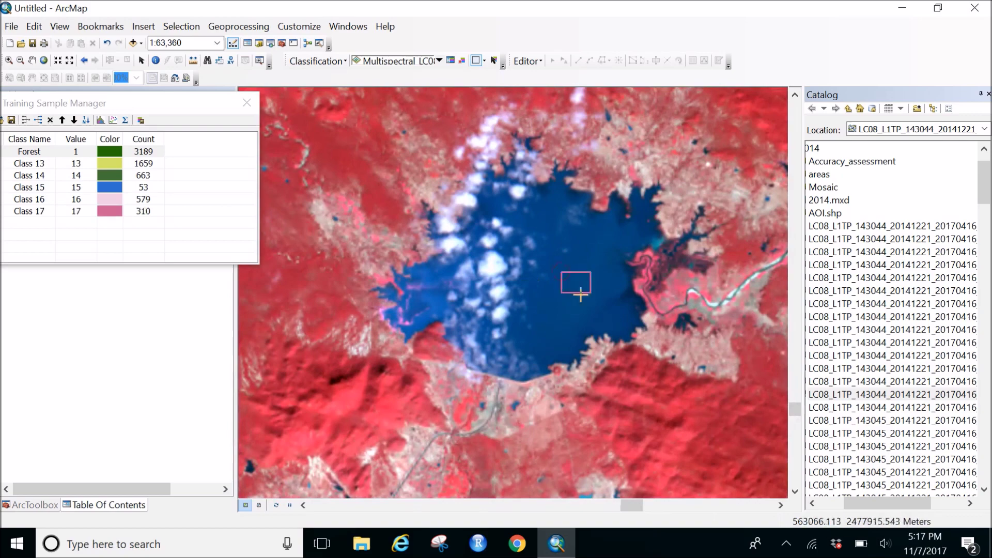
click(43, 60)
scroll(343, 346, up, 3)
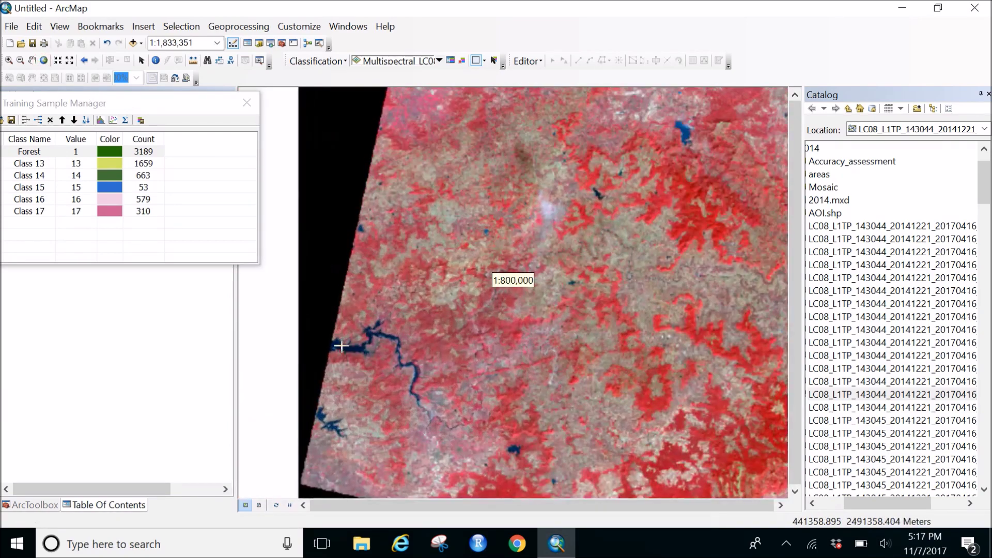
Step: Add water samples on a lake and the river as Classes 18 (315) and 19 (33 pixels)
scroll(343, 346, up, 6)
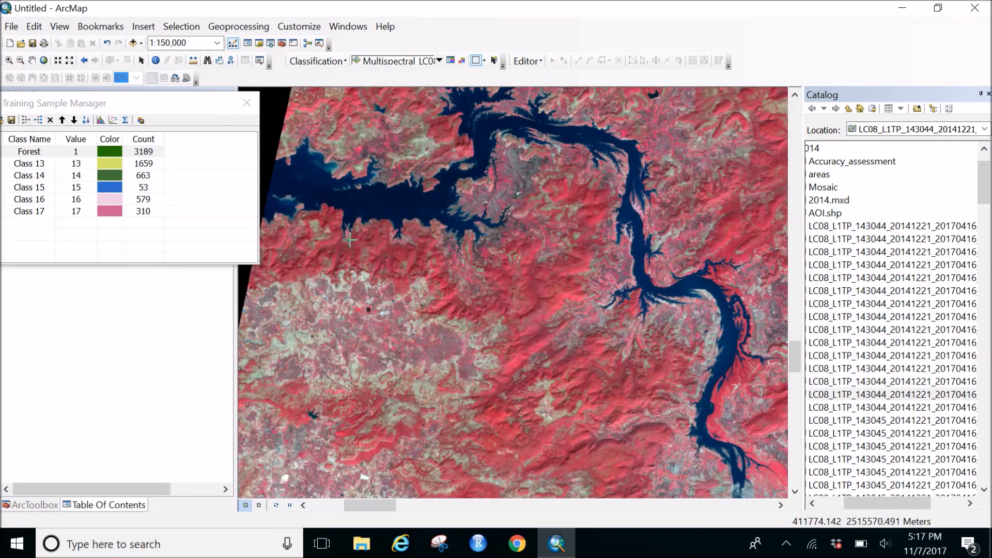
scroll(353, 208, up, 2)
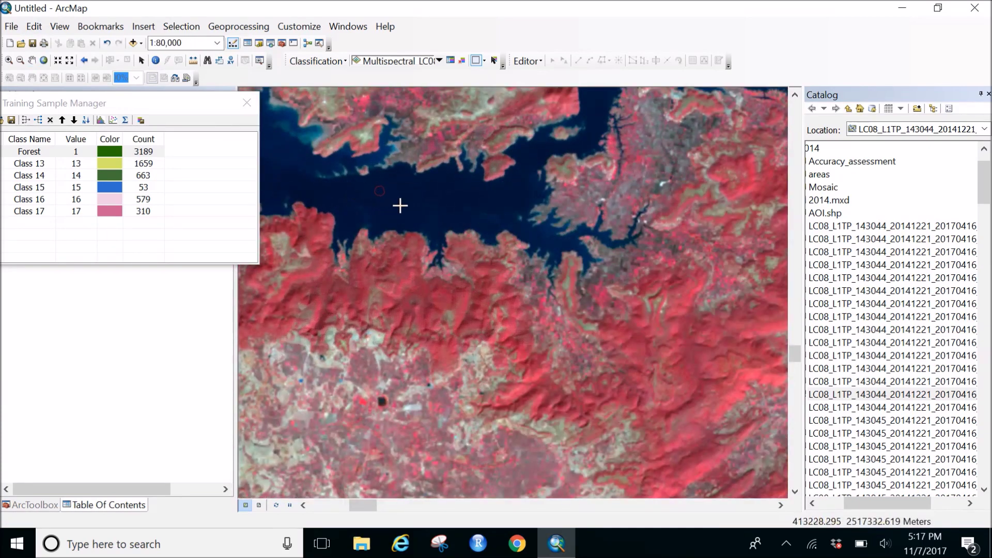
drag(400, 205, 407, 209)
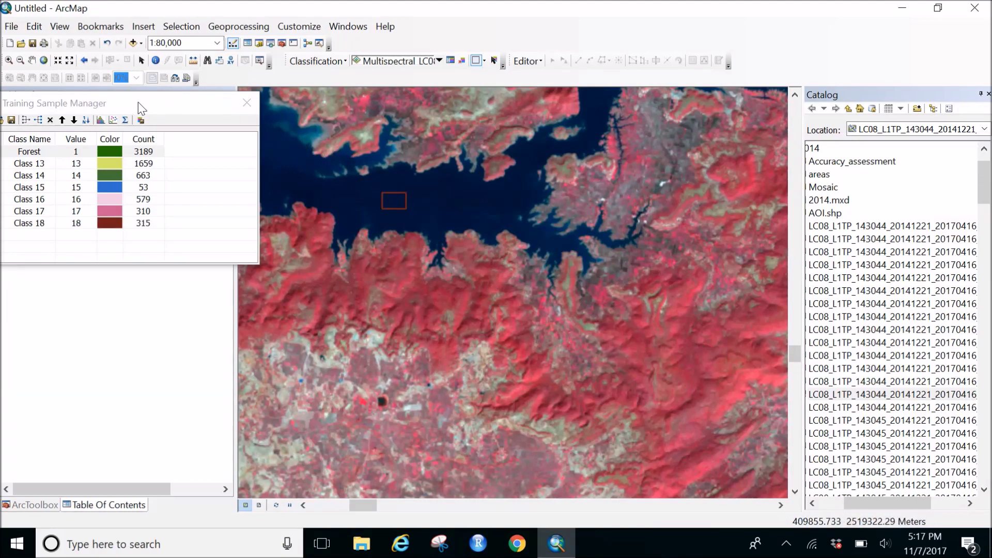
click(44, 60)
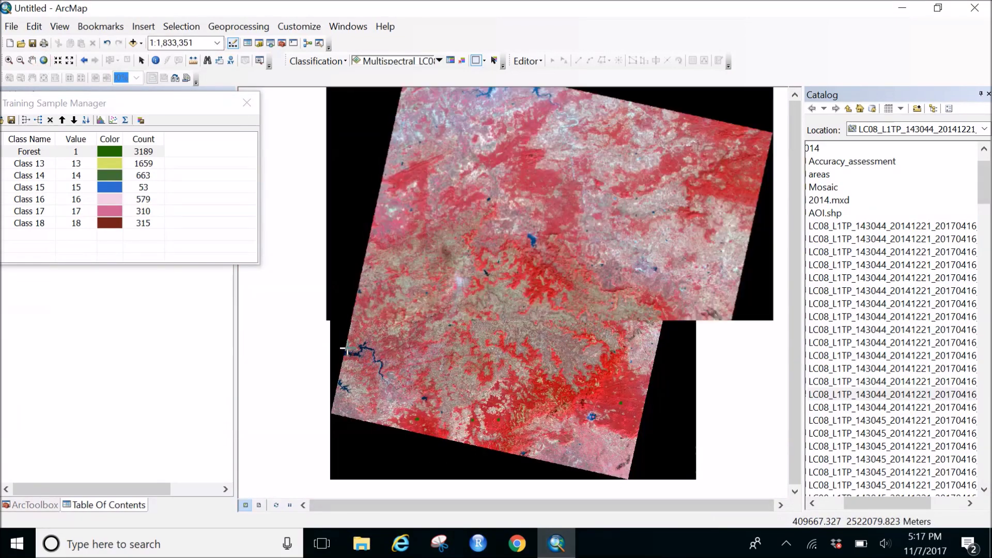
scroll(345, 350, down, 4)
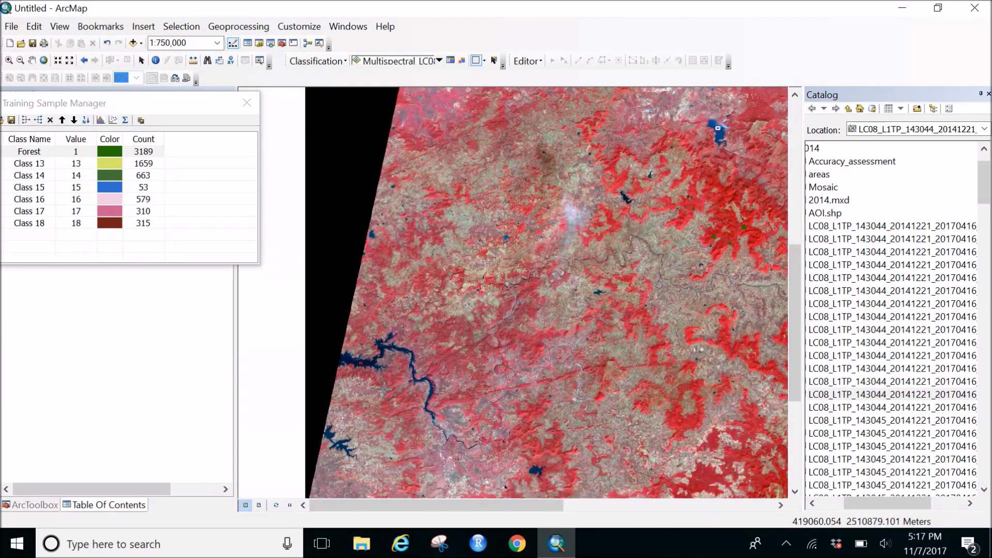
scroll(479, 402, down, 5)
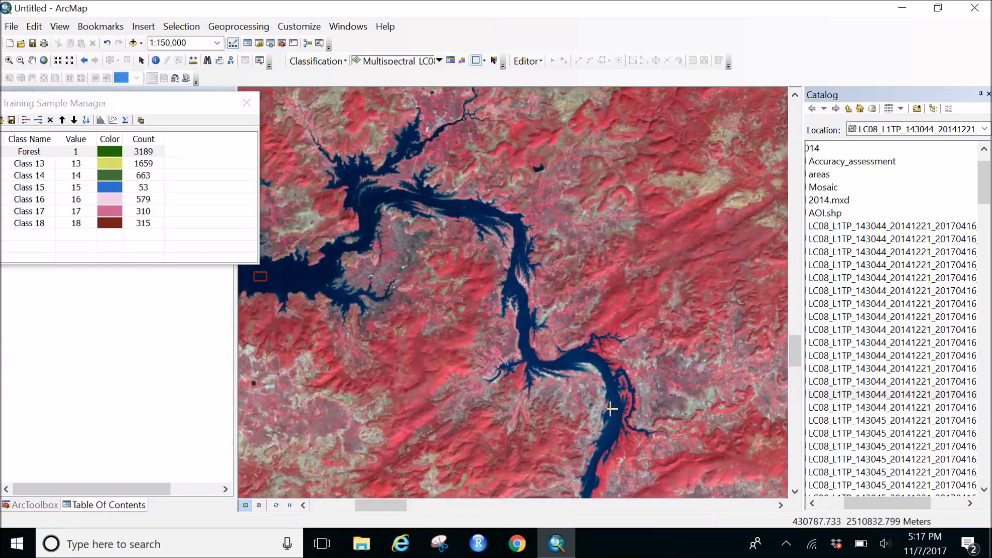
scroll(565, 421, down, 3)
scroll(526, 368, down, 1)
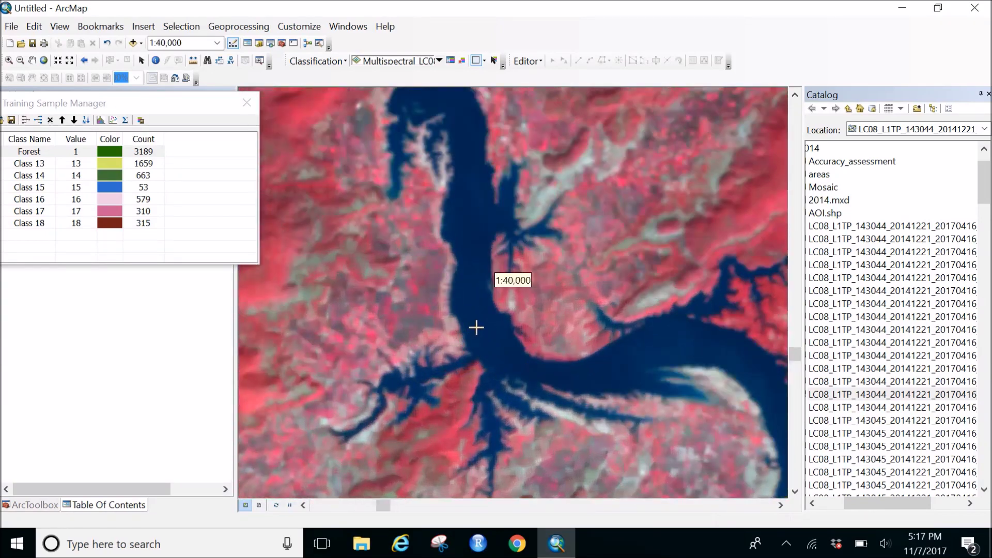
drag(476, 328, 492, 337)
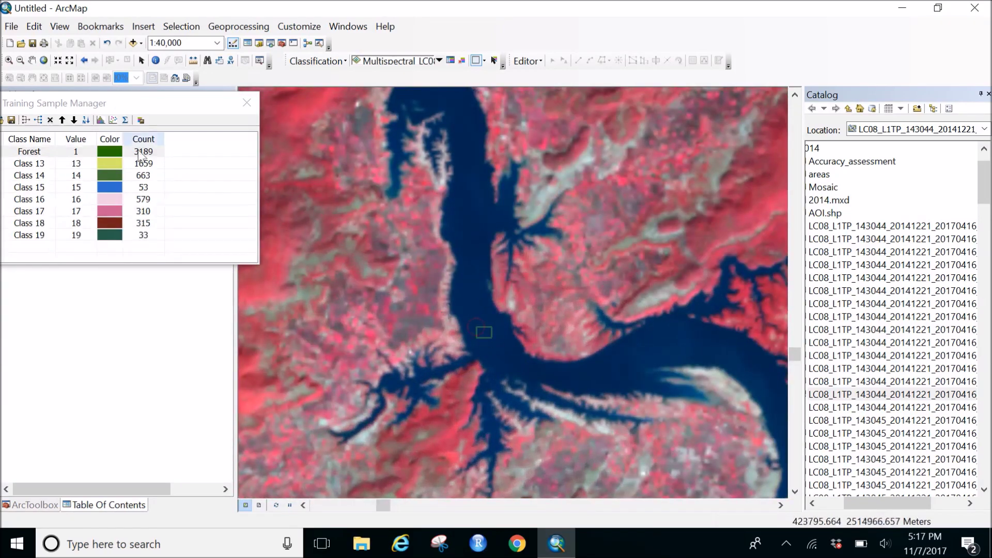
Step: Add water samples on a lake and a reservoir as Classes 20 (369) and 21 (188 pixels)
click(44, 60)
scroll(333, 394, down, 5)
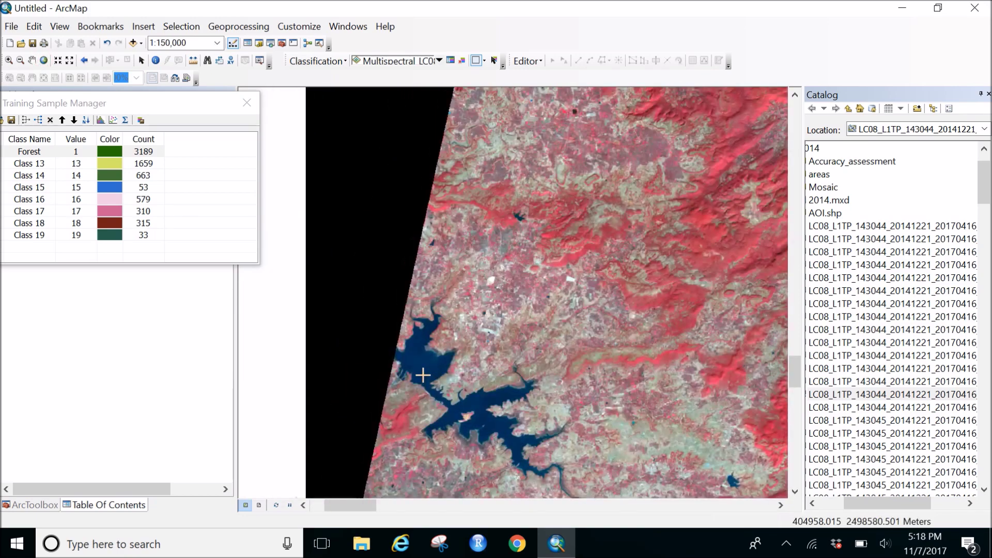
drag(415, 356, 429, 365)
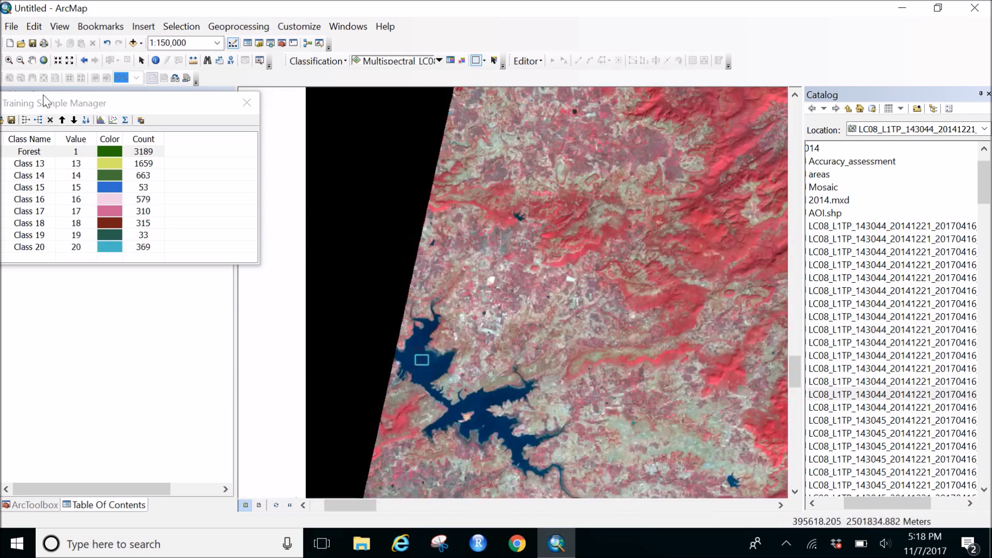
click(48, 59)
scroll(647, 326, down, 3)
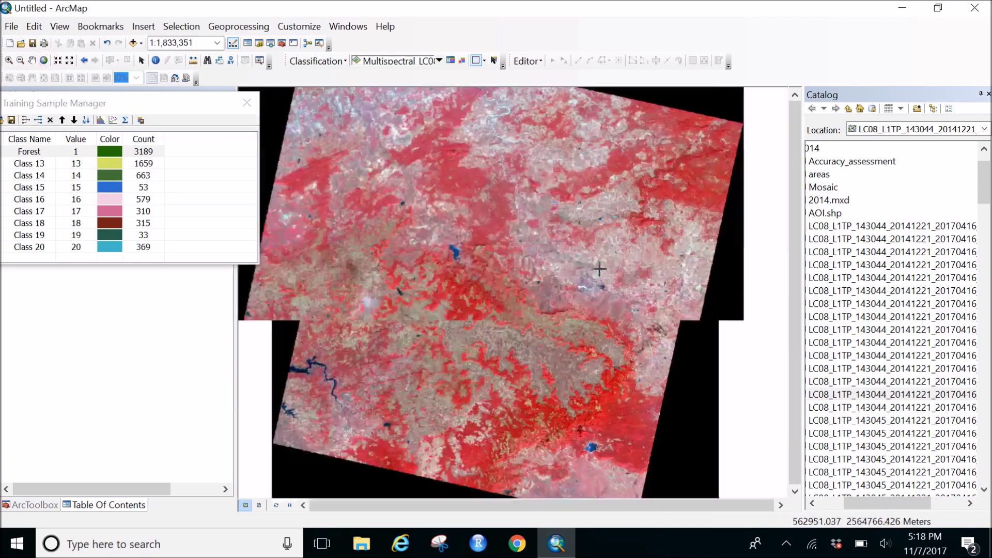
scroll(576, 234, down, 2)
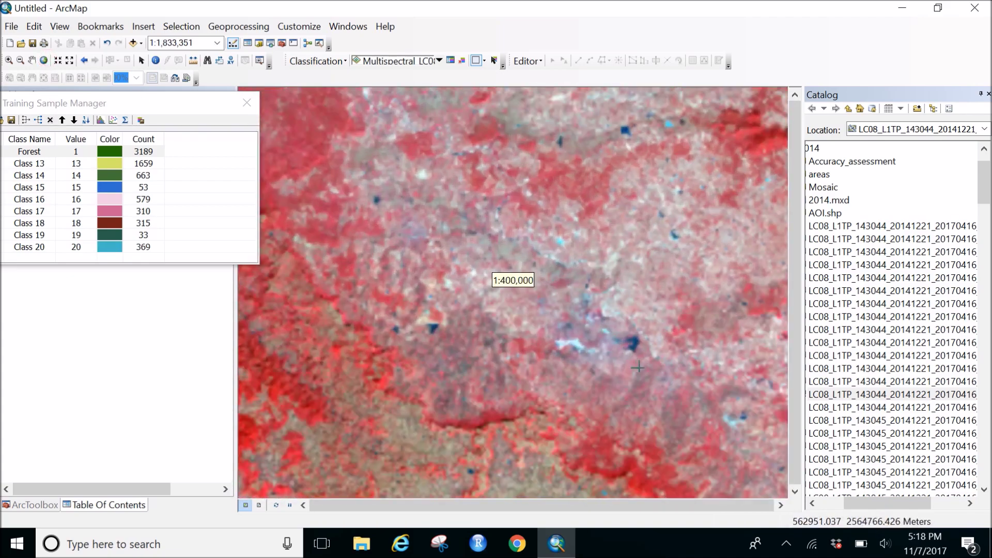
scroll(649, 357, down, 4)
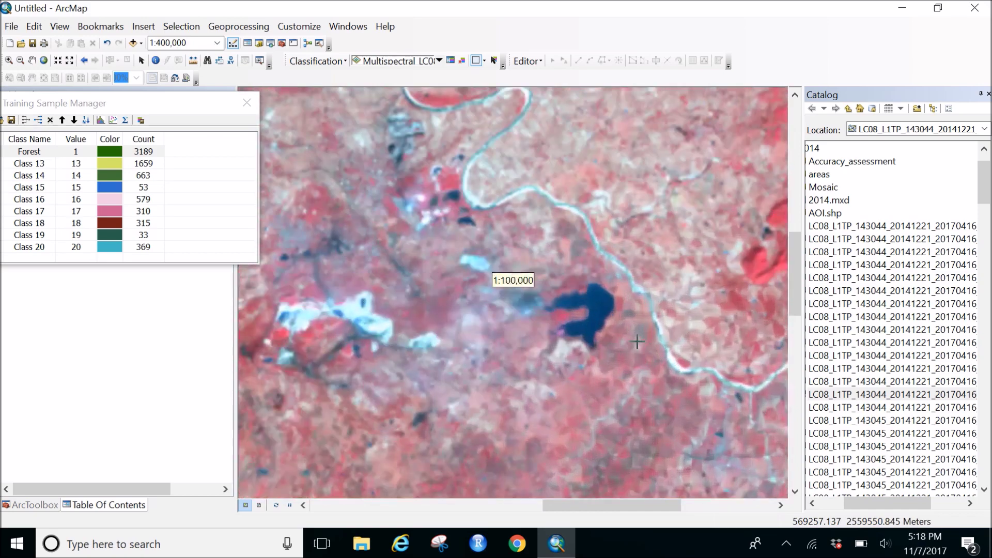
drag(588, 302, 613, 322)
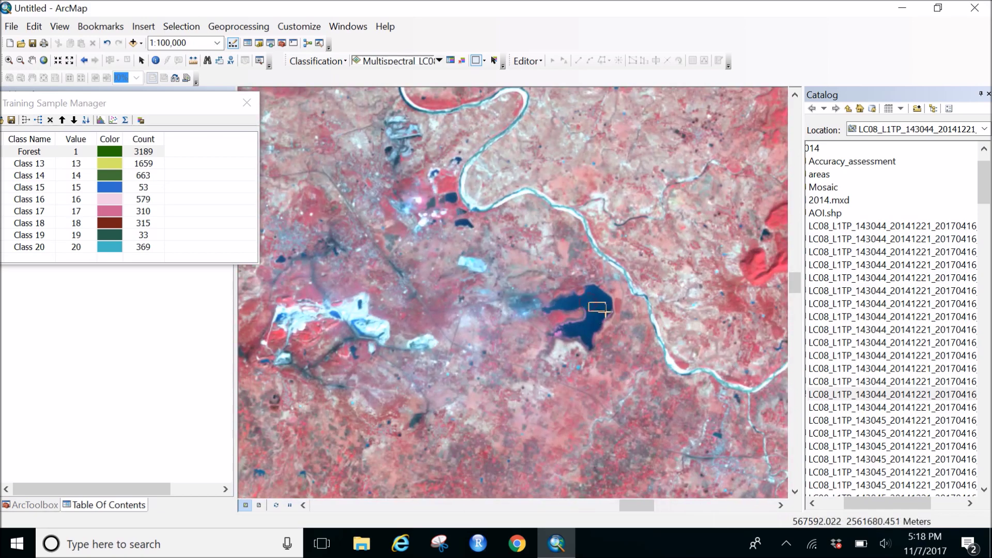
Step: Draw a final water sample over another lake as Class 22
drag(697, 212, 262, 381)
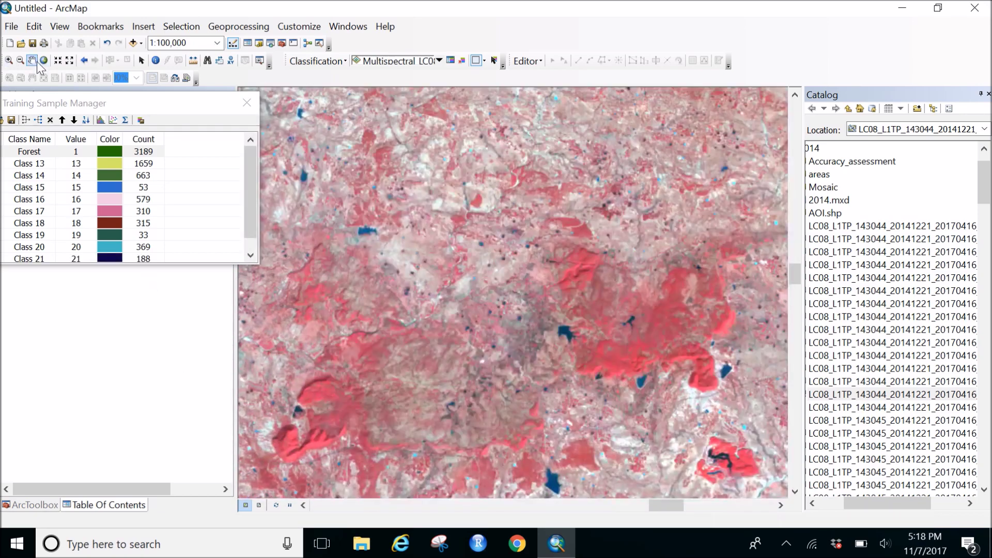
click(44, 60)
scroll(507, 185, down, 3)
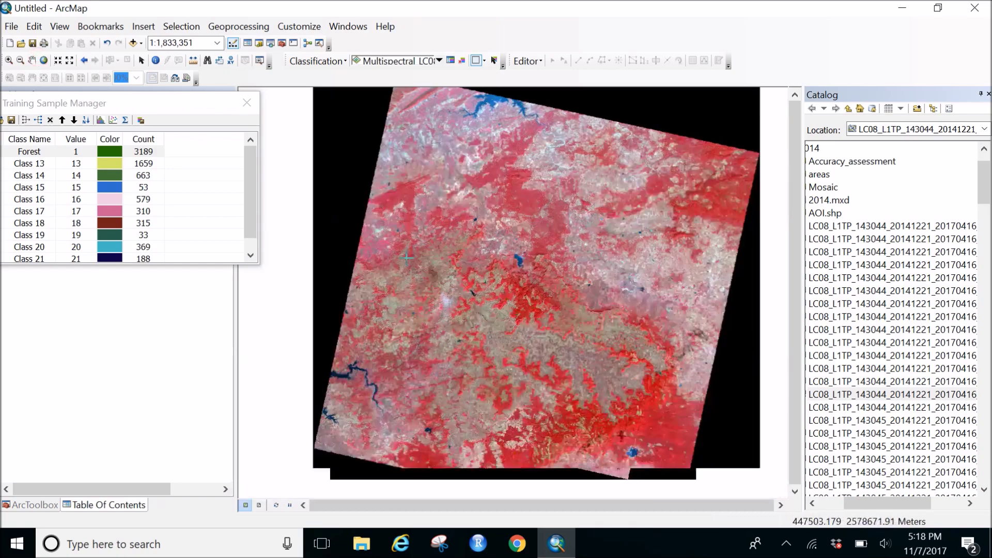
scroll(509, 189, down, 4)
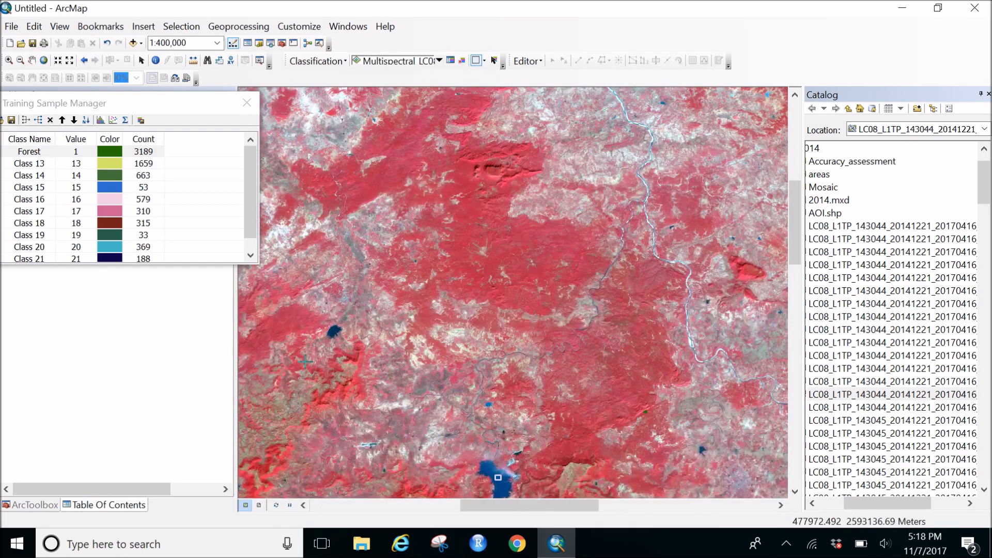
scroll(331, 321, down, 8)
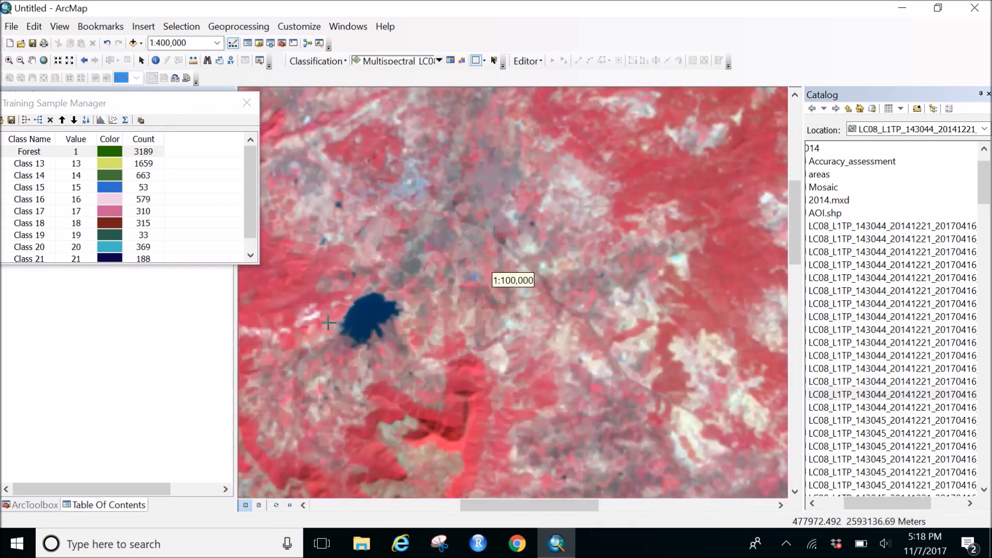
drag(379, 323, 397, 336)
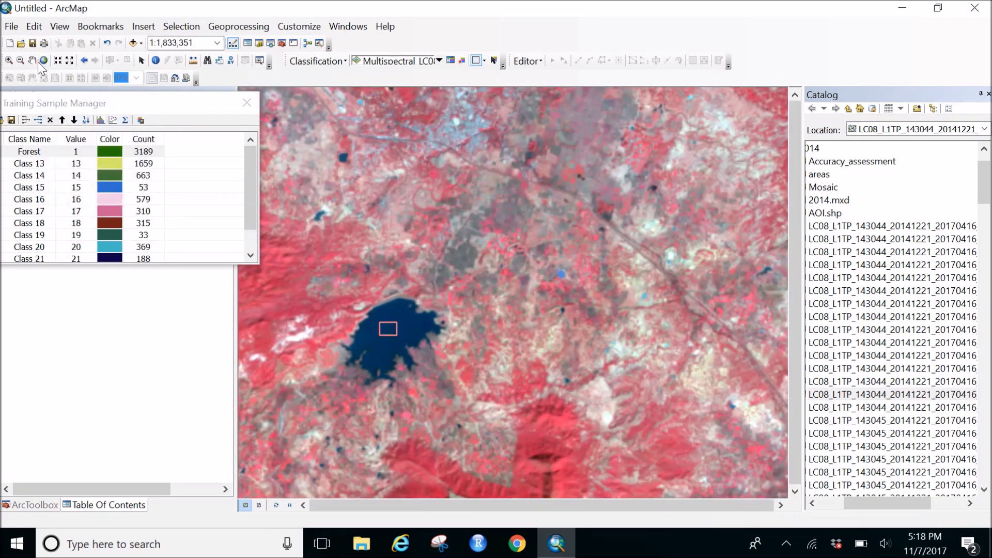
click(40, 63)
Step: Select training Classes 13 through 22 and merge them into a single class
scroll(256, 175, down, 1)
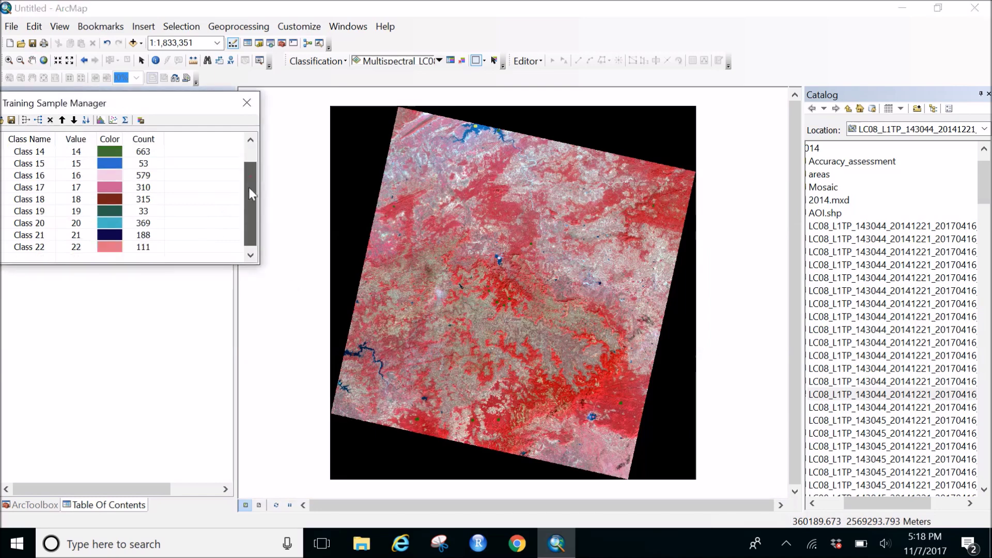
drag(182, 106, 388, 98)
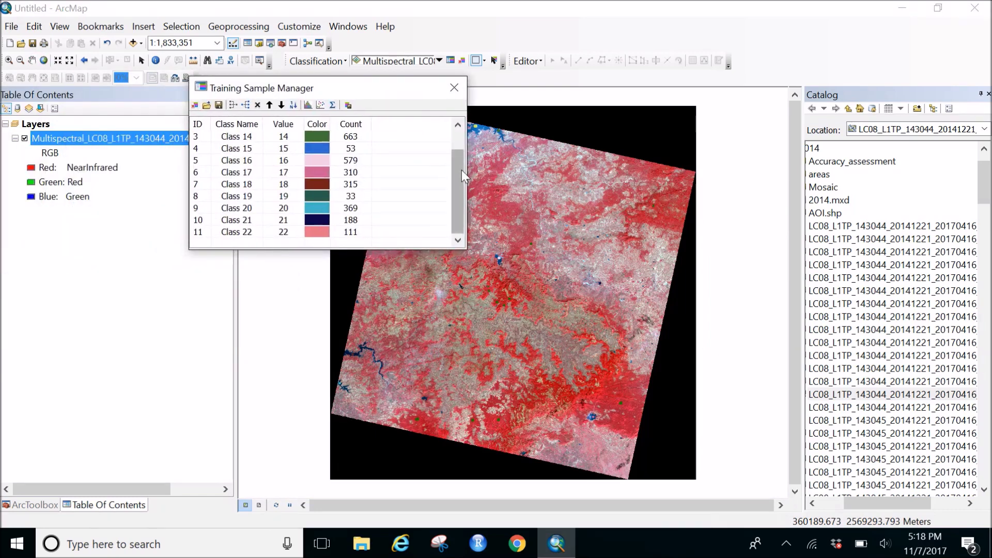
scroll(460, 170, up, 1)
click(205, 150)
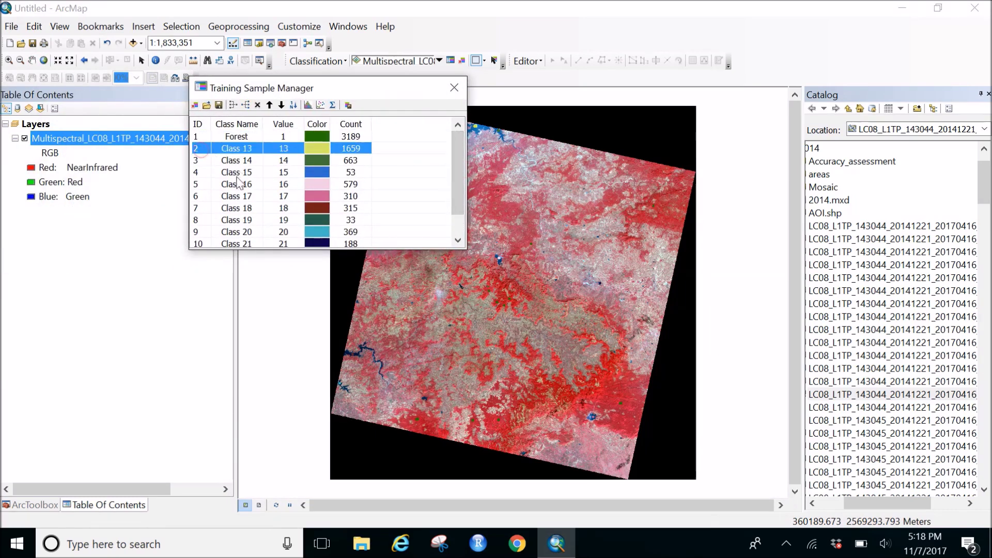
key(shift+Down)
key(shift+Down)
key(shift+Down)
key(shift+Down)
key(shift+End)
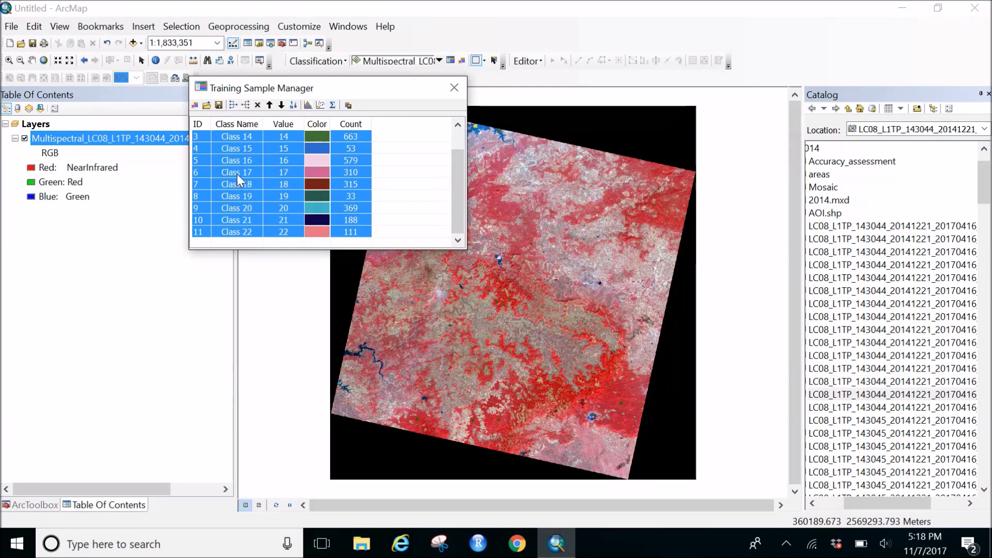
click(233, 105)
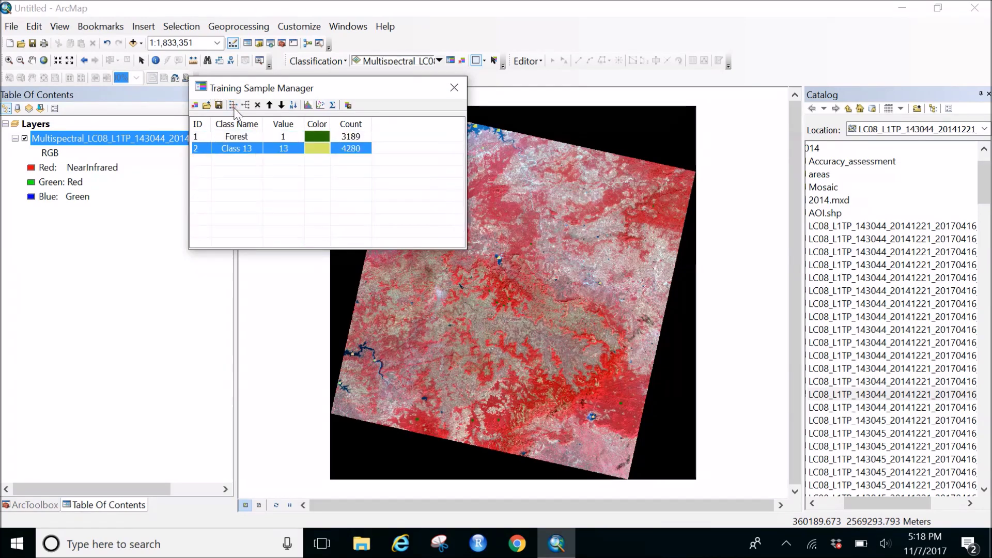
Step: Rename merged Class 13 (4280 pixels) to Water and colour it blue
double_click(258, 148)
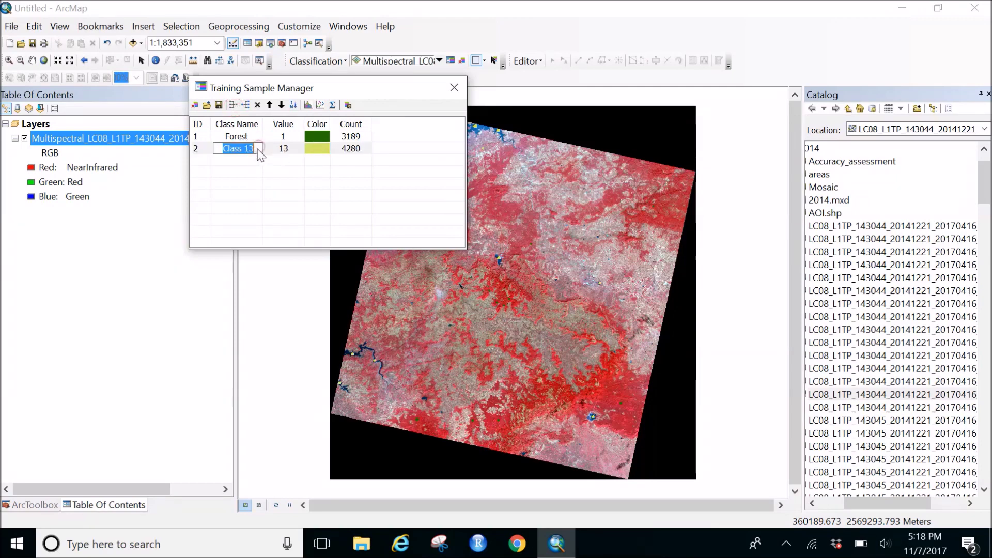
text(Water)
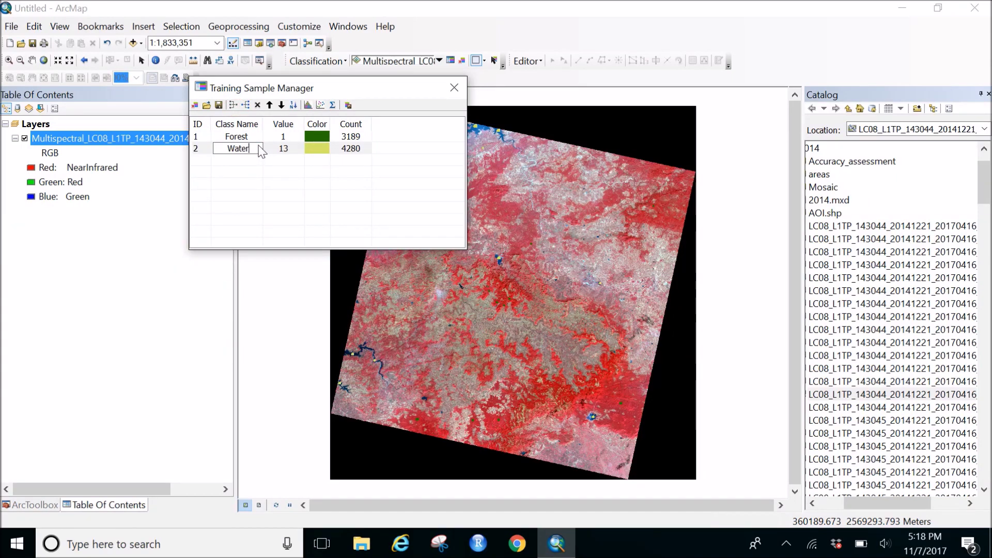
click(318, 150)
click(318, 150)
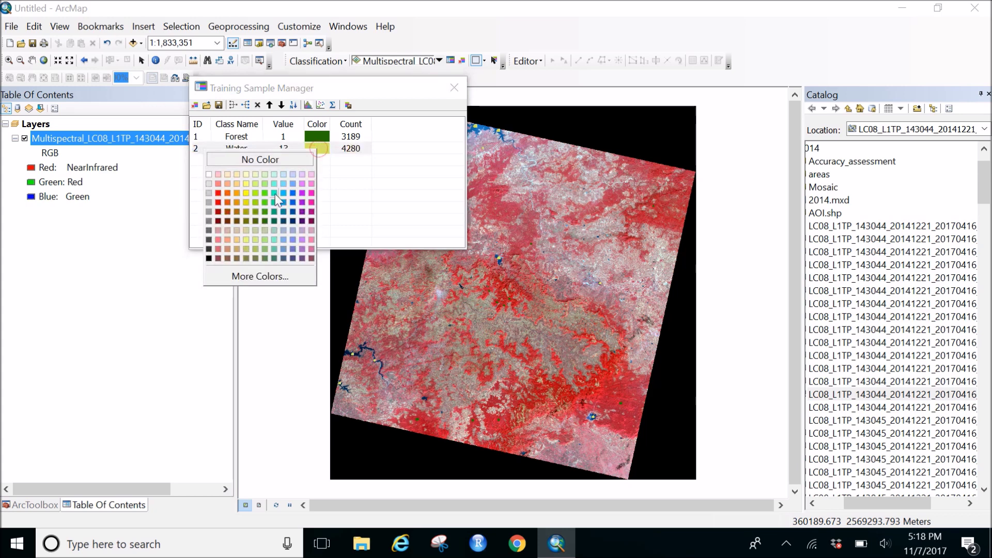
click(293, 203)
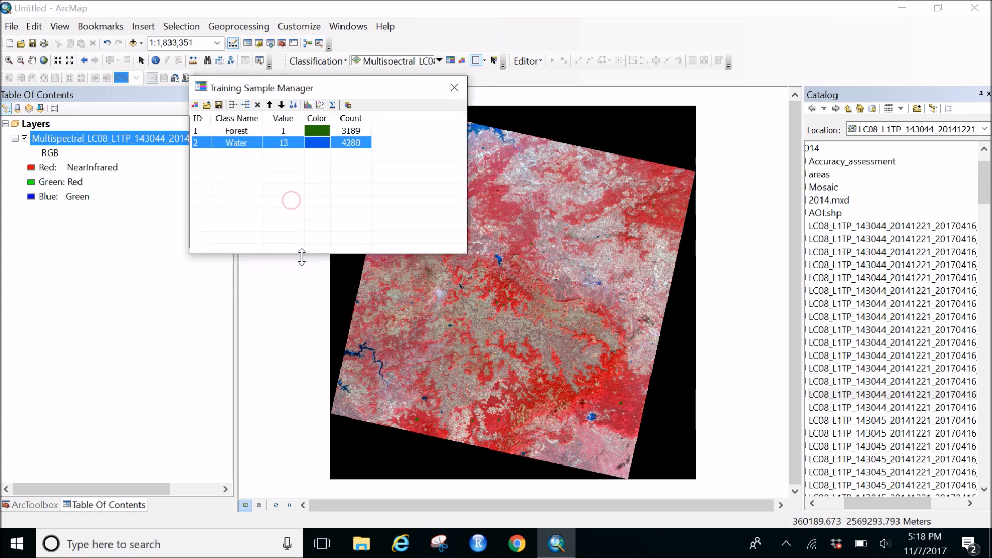
drag(350, 82, 137, 109)
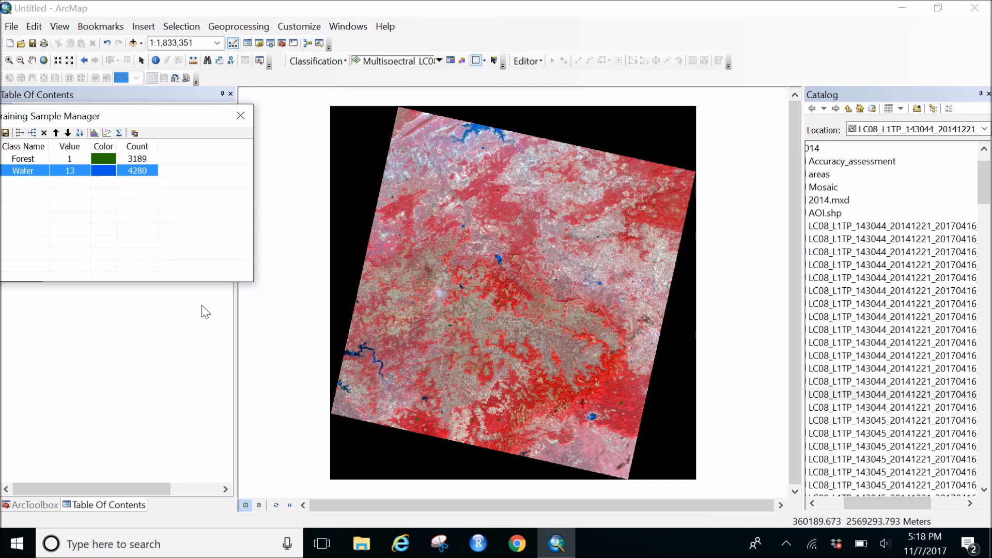
click(48, 60)
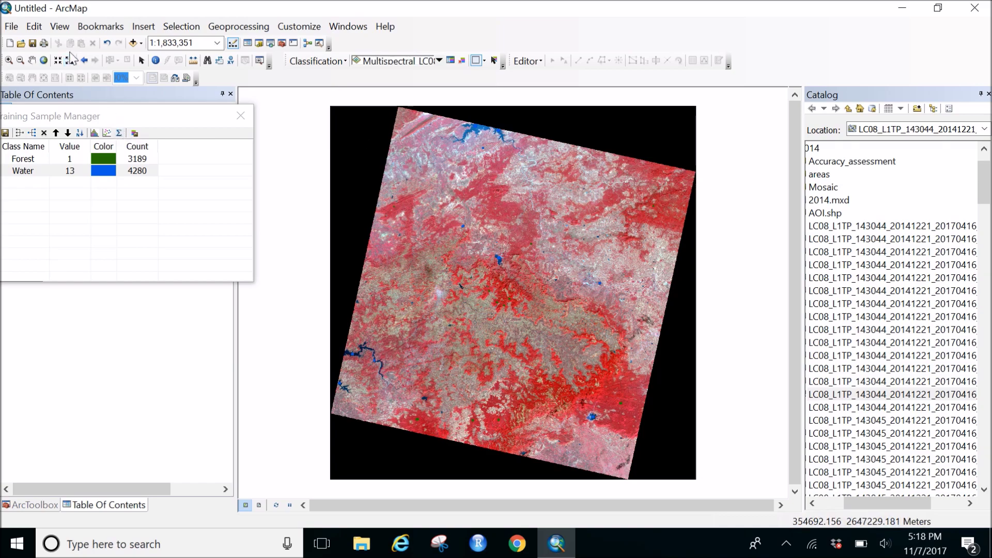
Step: Zoom to the city at about 1:50,000 and draw an 87-pixel urban sample as Class 23
scroll(422, 195, up, 3)
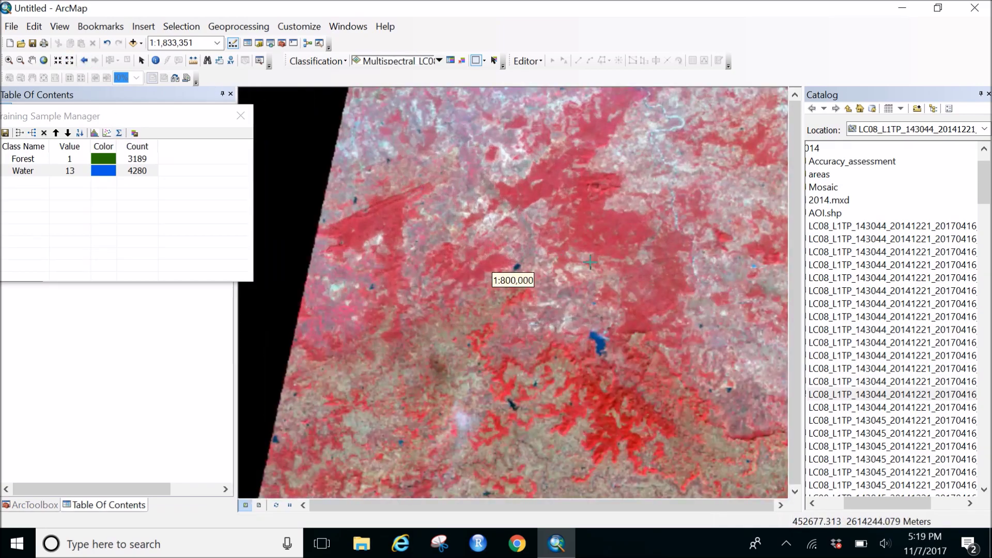
drag(628, 319, 429, 186)
drag(521, 310, 374, 219)
scroll(493, 178, up, 3)
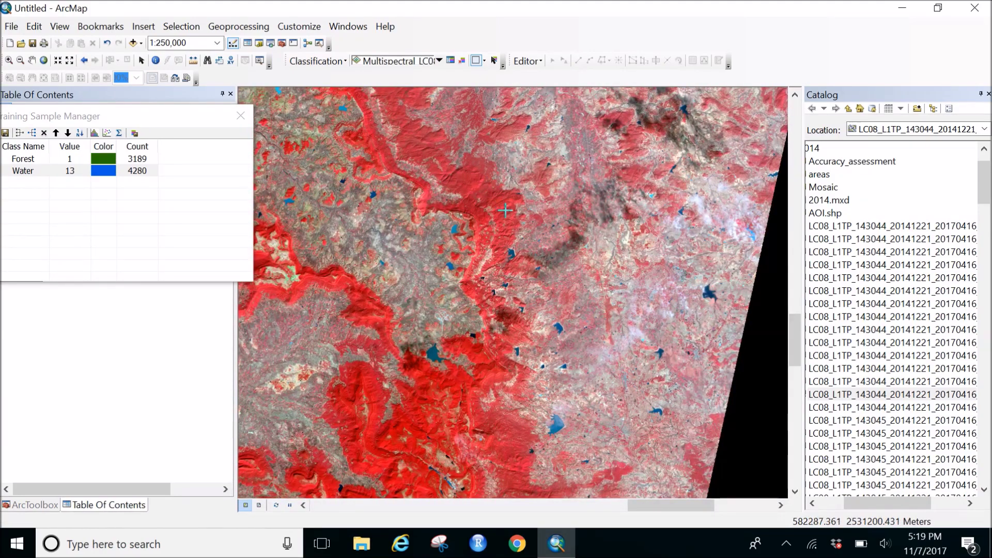
drag(505, 211, 527, 334)
drag(557, 170, 602, 334)
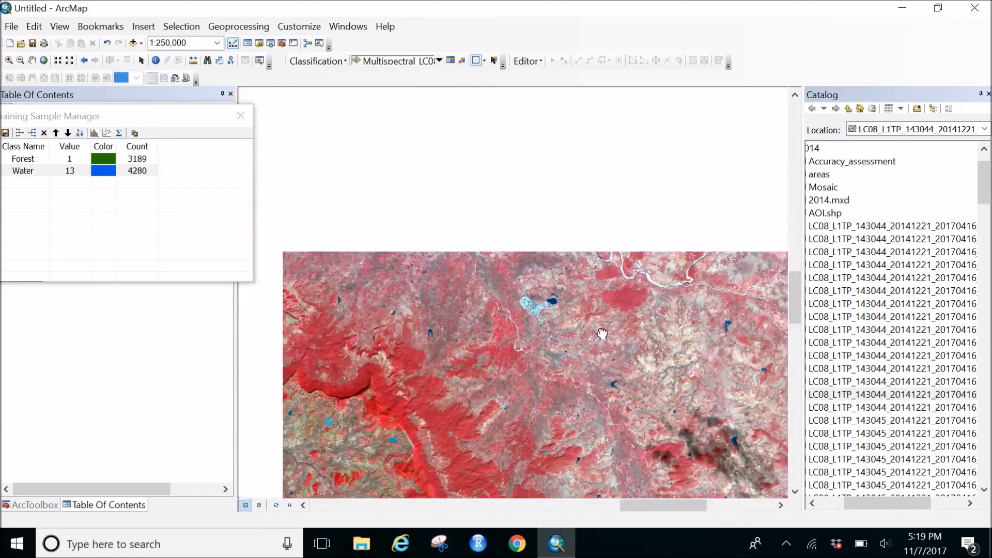
drag(736, 245, 530, 297)
drag(415, 182, 455, 299)
drag(450, 200, 507, 309)
drag(493, 207, 628, 307)
drag(398, 228, 557, 270)
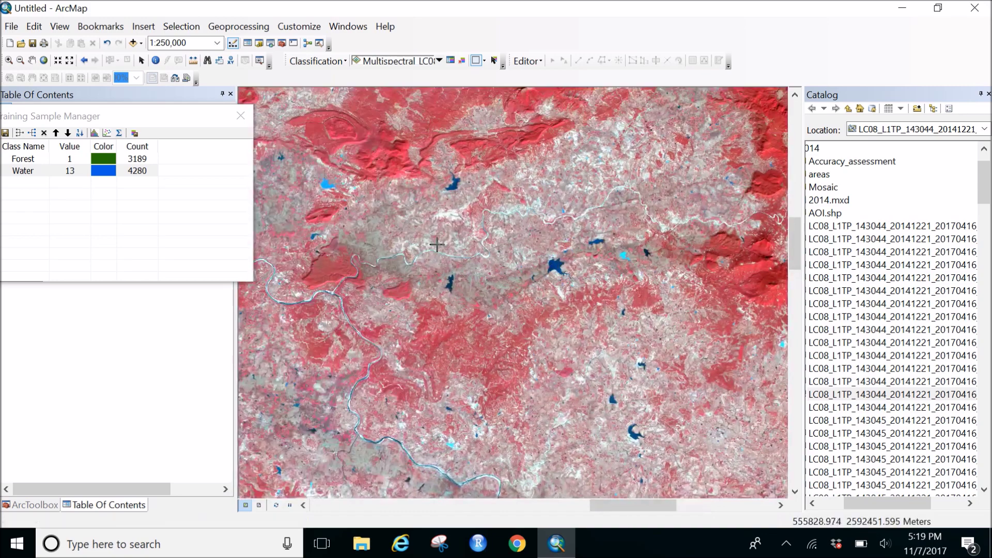
drag(438, 243, 656, 191)
drag(474, 222, 668, 160)
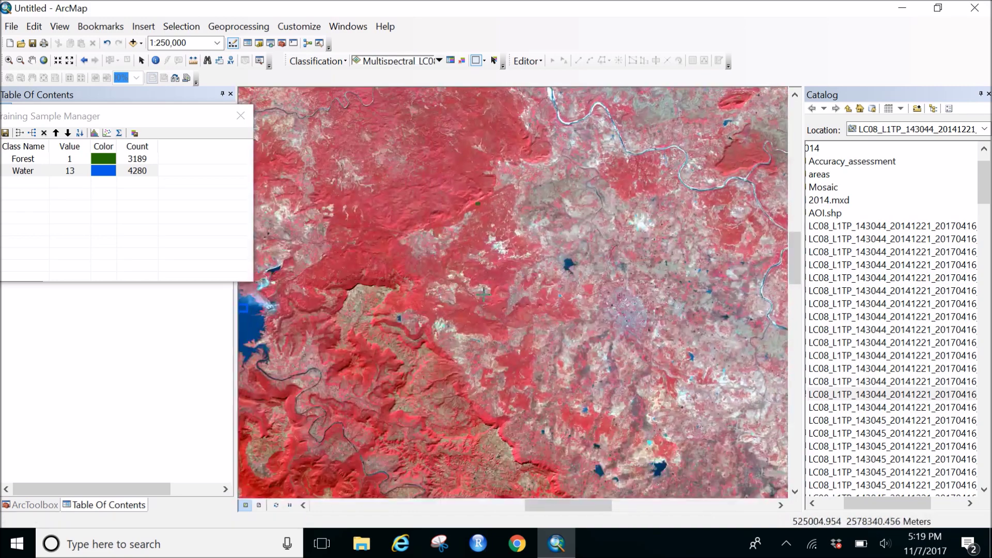
scroll(633, 327, down, 4)
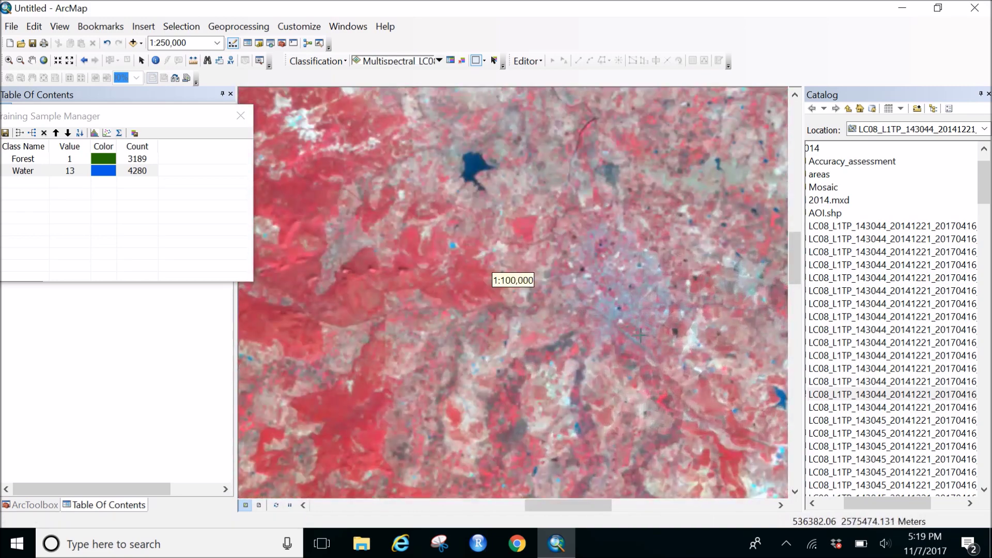
scroll(647, 315, down, 2)
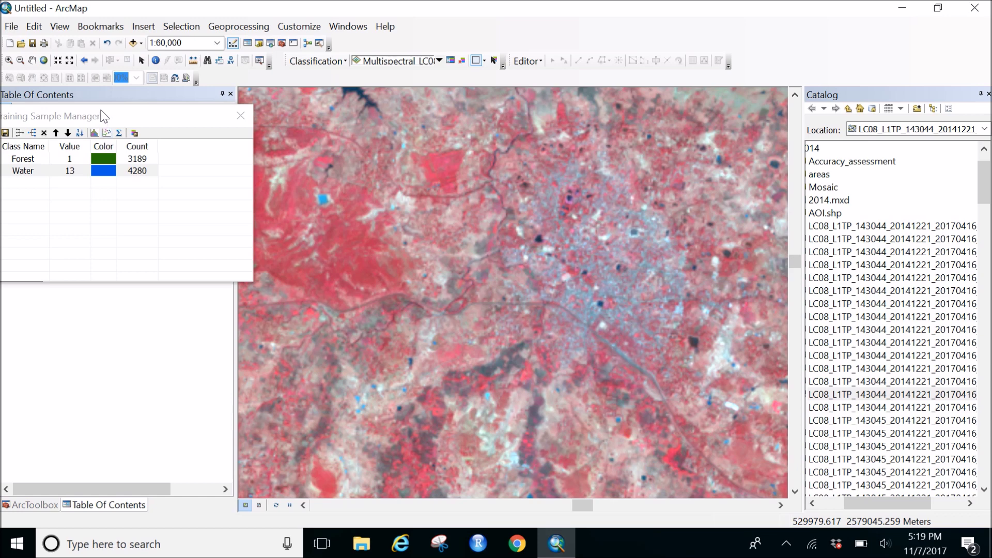
scroll(635, 300, up, 1)
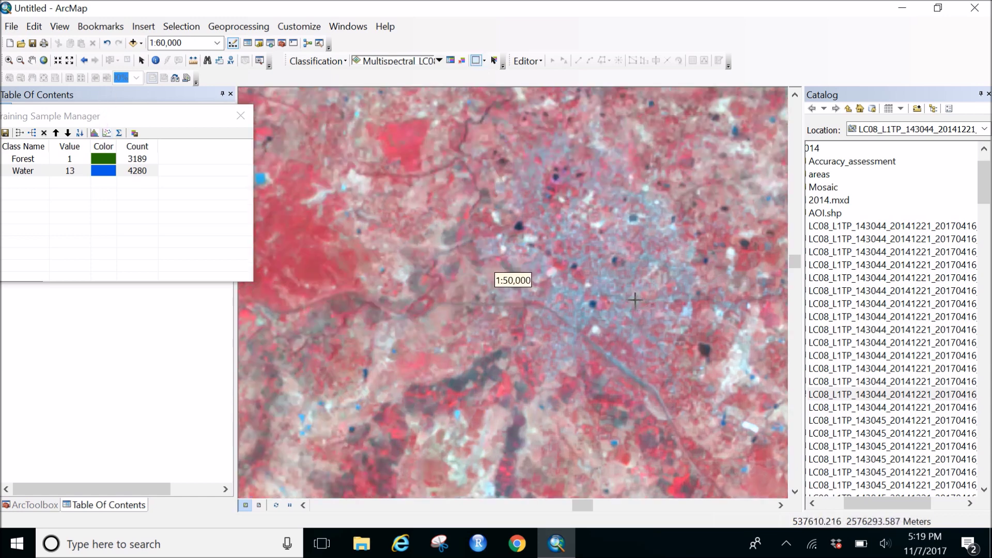
drag(602, 277, 620, 291)
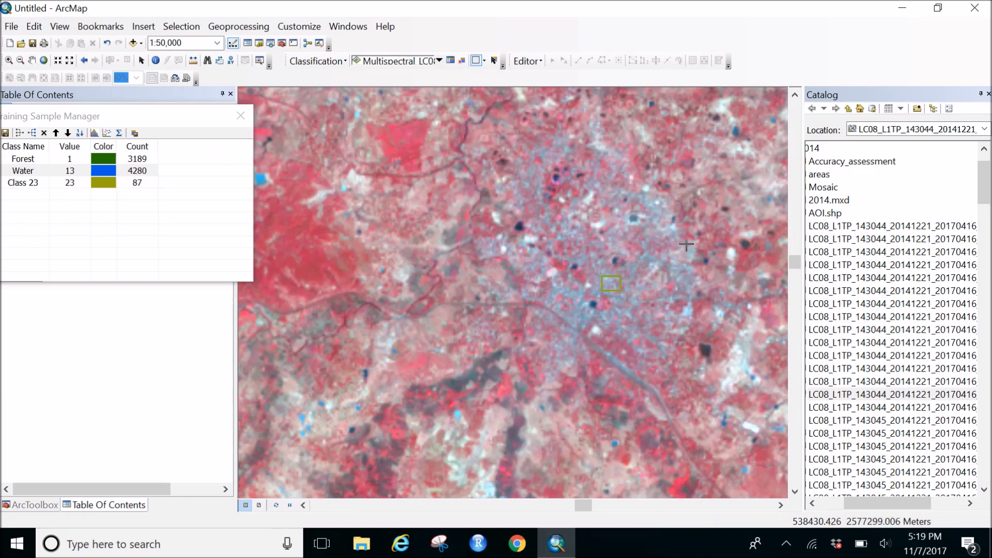
Step: Draw built-up samples as Classes 24 (23 pixels) and 25 (29 pixels)
drag(658, 218, 661, 220)
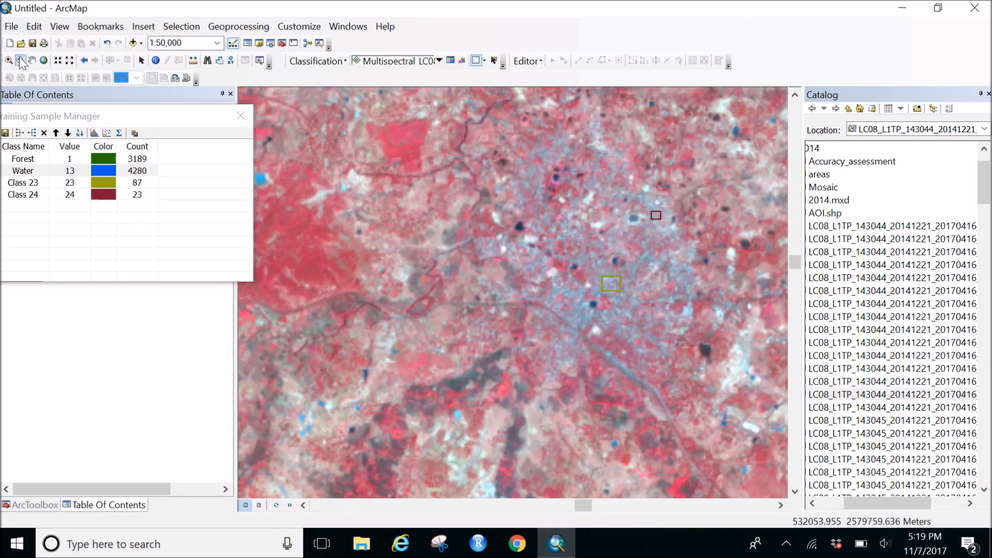
click(44, 60)
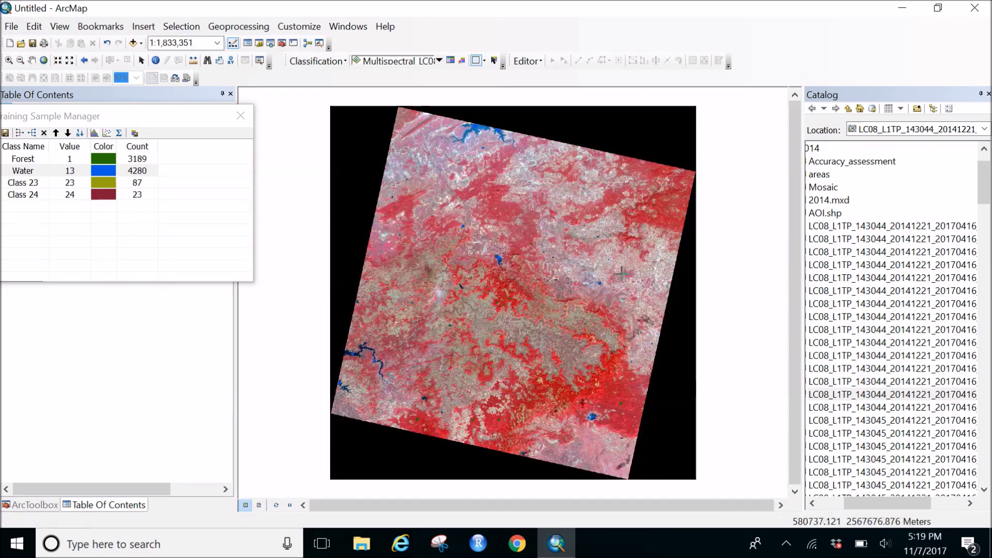
scroll(575, 267, up, 1)
scroll(565, 248, up, 5)
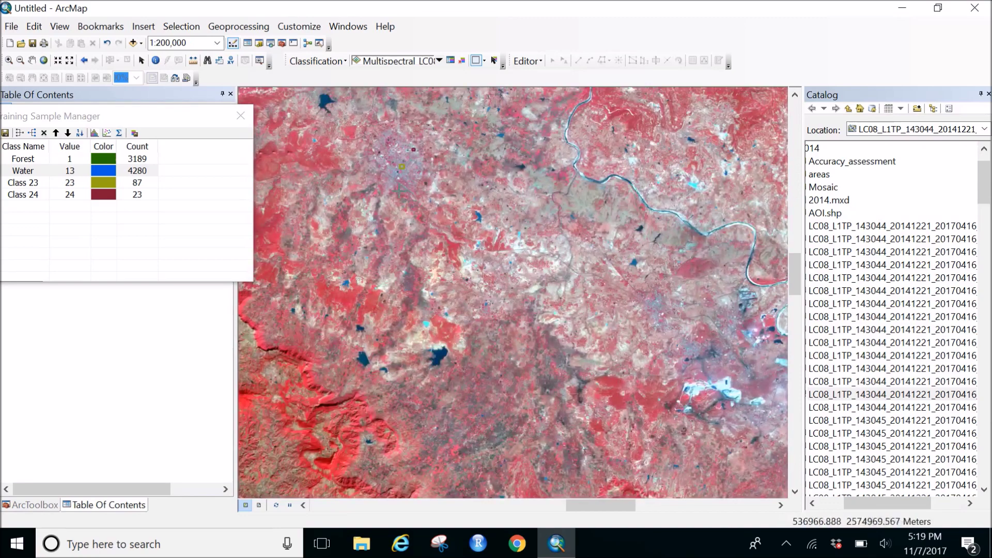
drag(403, 190, 411, 197)
scroll(489, 234, up, 3)
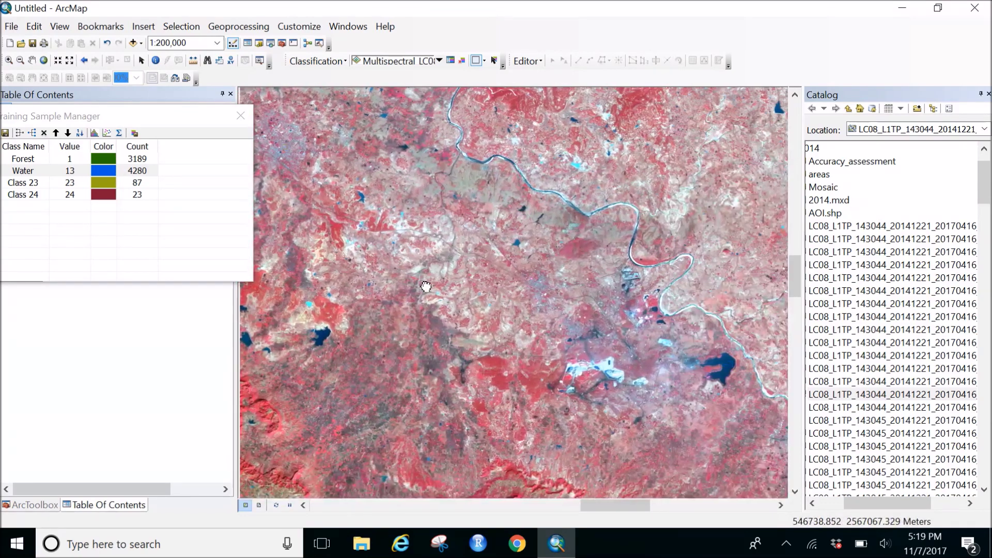
scroll(497, 274, up, 2)
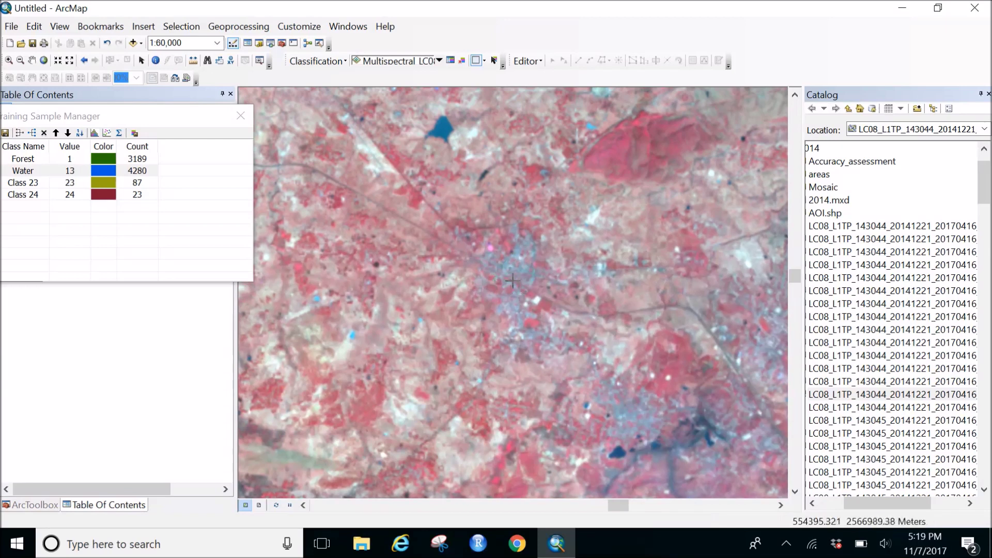
drag(507, 265, 516, 274)
Step: Draw two more built-up samples as Classes 26 (59) and 27 (41 pixels)
drag(625, 359, 532, 260)
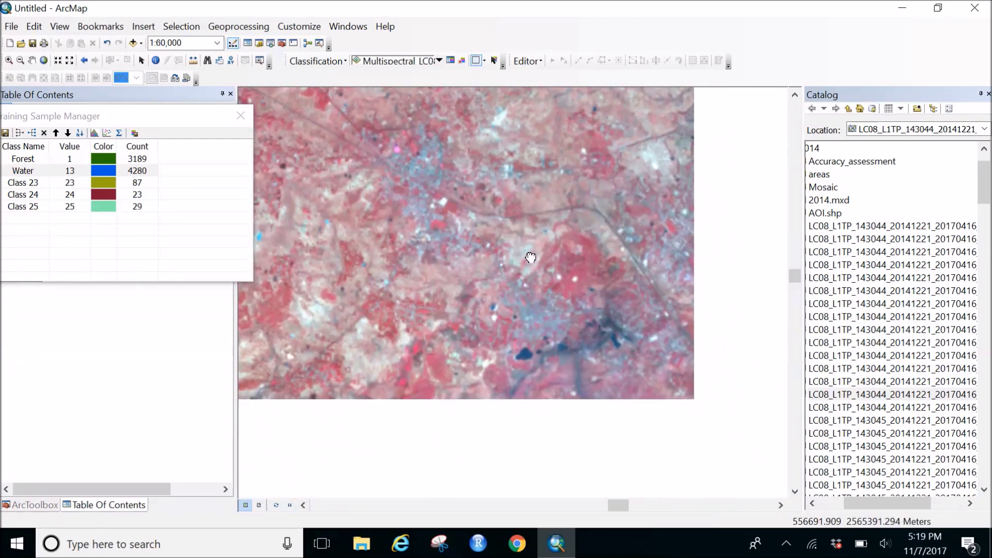
drag(530, 323, 535, 322)
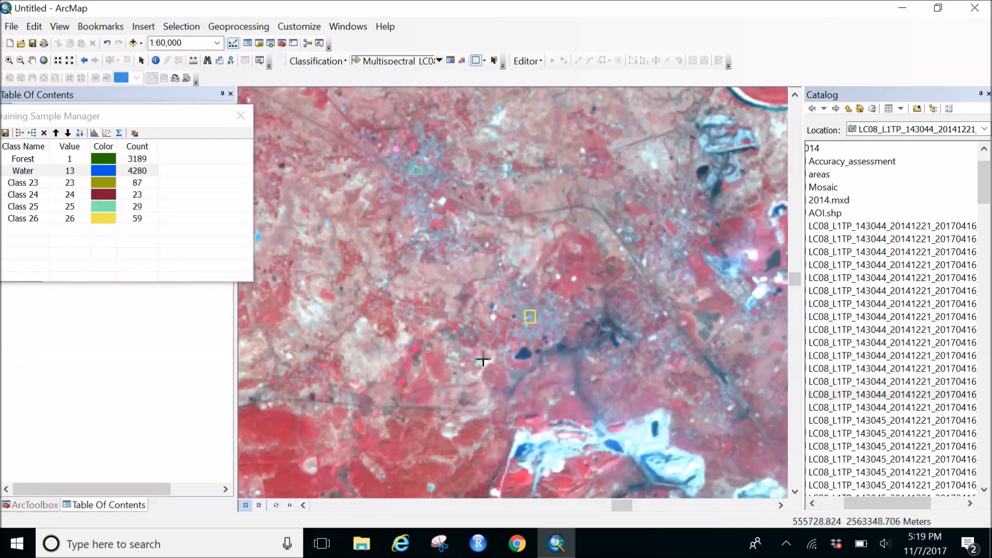
drag(422, 118, 265, 174)
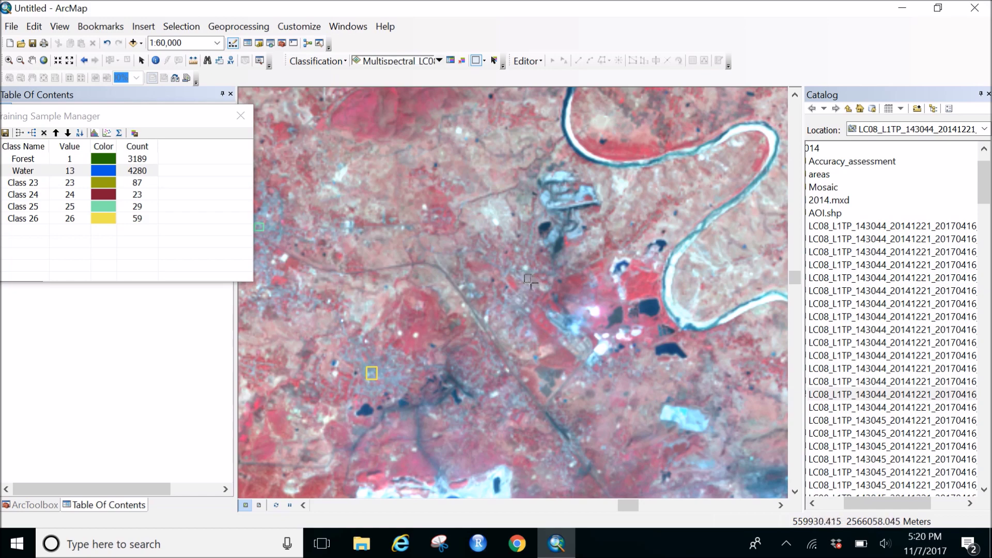
drag(531, 282, 533, 286)
Step: Pan across the scene for more urban areas, bringing the river into view at the bottom
drag(342, 176, 655, 432)
drag(397, 250, 632, 383)
drag(459, 304, 597, 415)
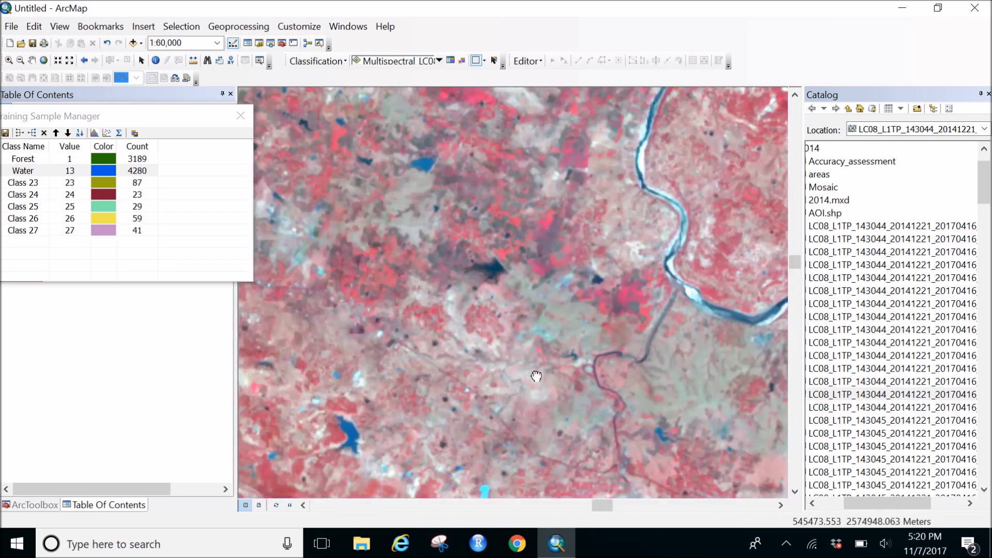
drag(466, 325, 557, 400)
drag(344, 372, 542, 370)
drag(449, 420, 524, 394)
drag(380, 327, 510, 439)
drag(675, 286, 492, 390)
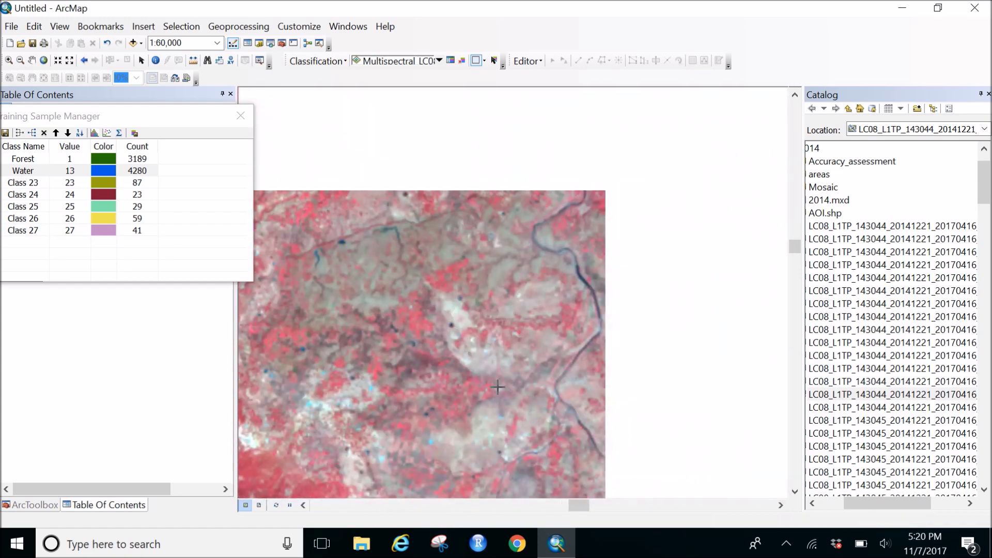
drag(662, 336, 336, 436)
drag(427, 299, 580, 470)
drag(424, 396, 486, 413)
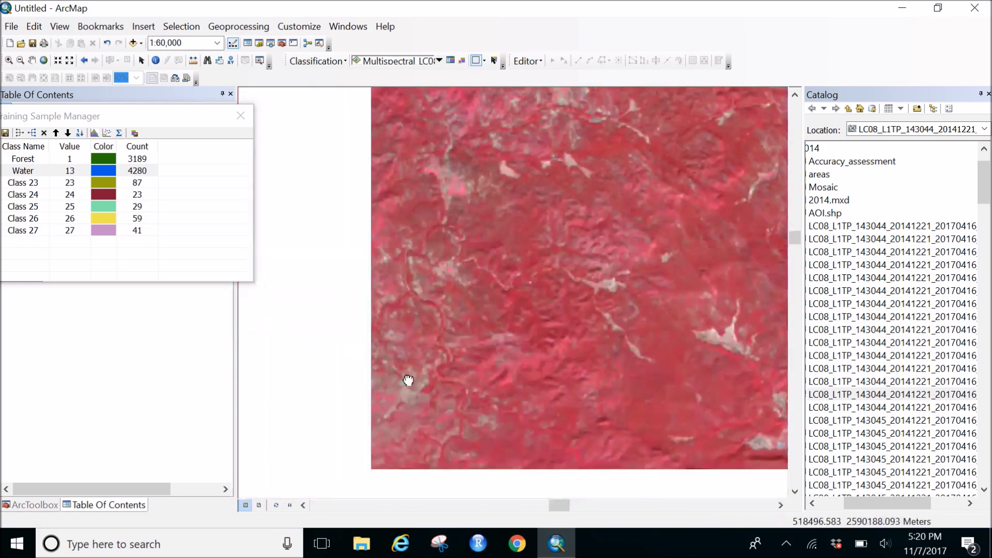
Step: Draw an urban sample over built-up land as Class 28 (11 pixels)
drag(408, 381, 490, 326)
scroll(526, 291, up, 2)
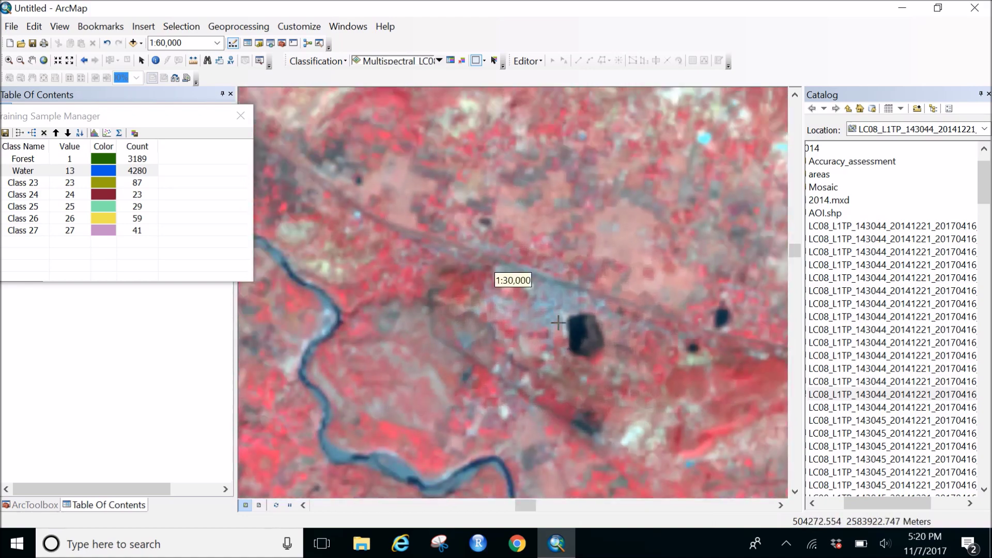
drag(552, 290, 562, 298)
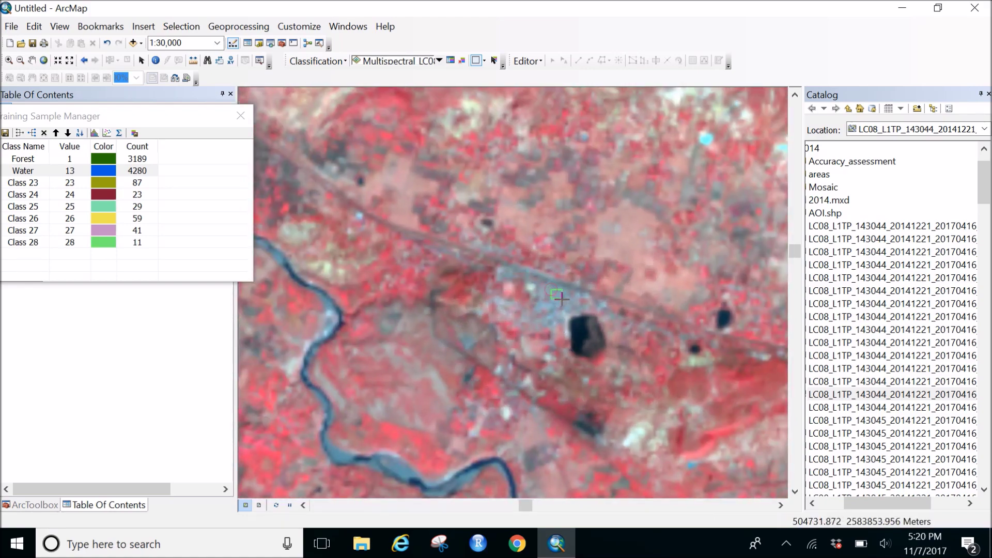
Step: Draw an urban sample in the city as Class 29 (80 pixels)
drag(367, 364, 571, 149)
drag(389, 428, 445, 171)
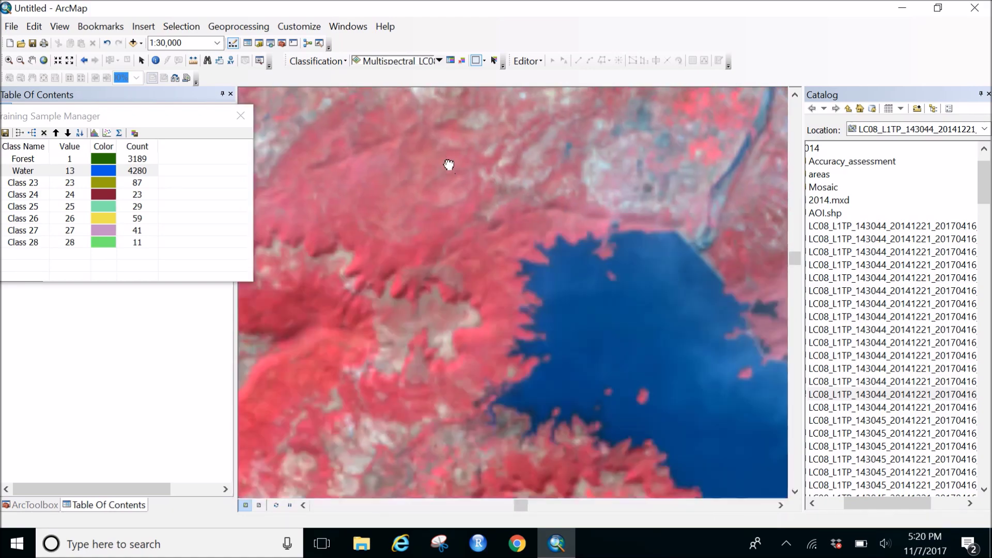
drag(404, 320, 709, 179)
drag(340, 393, 772, 163)
drag(362, 407, 593, 275)
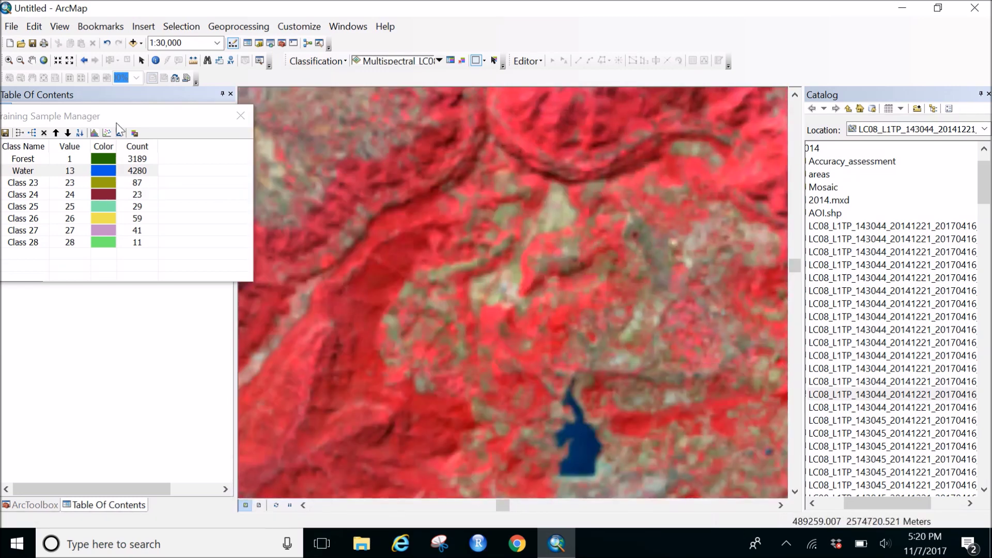
click(44, 60)
scroll(401, 151, down, 2)
scroll(465, 154, down, 2)
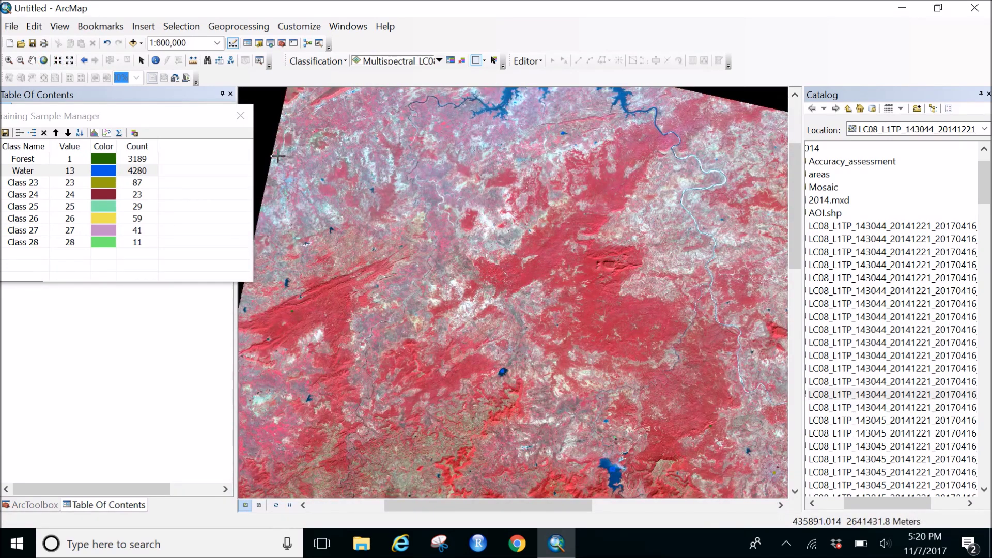
scroll(308, 203, down, 5)
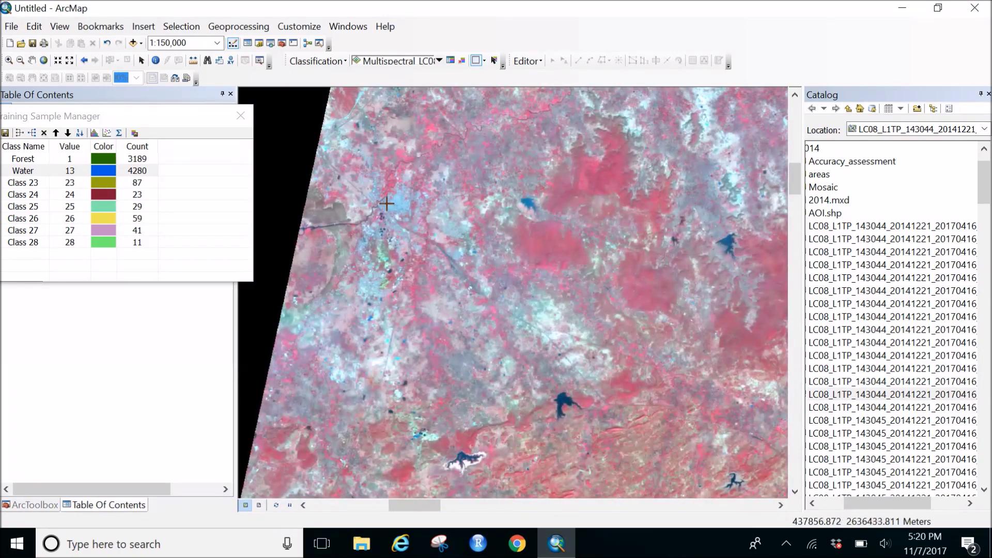
scroll(397, 205, down, 3)
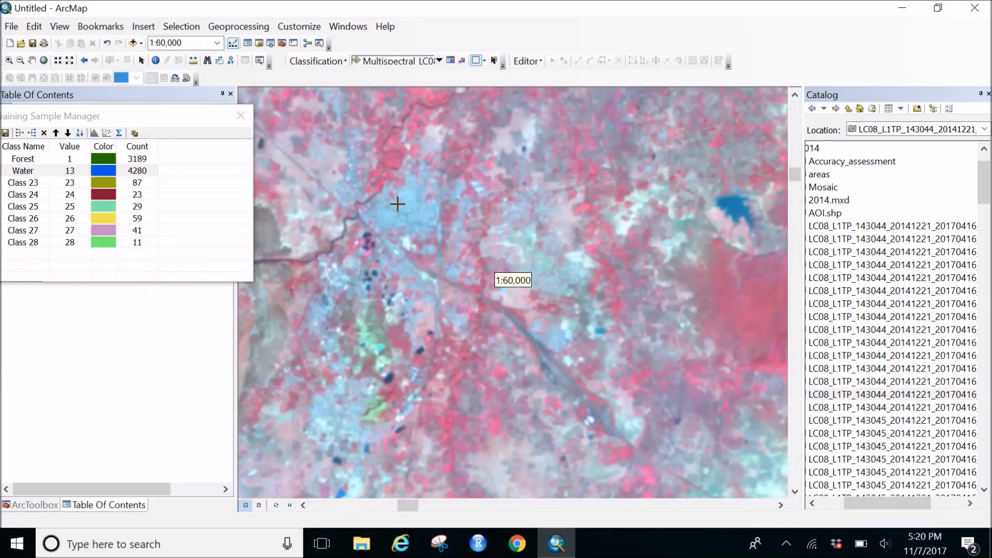
drag(406, 199, 419, 212)
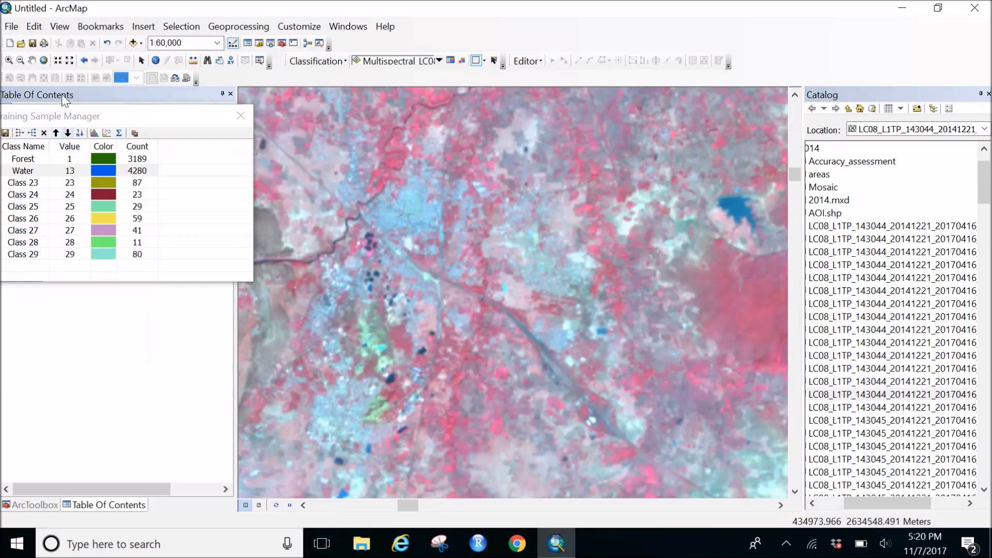
Step: Draw an urban sample beside the river bend in the south as Class 30 (24 pixels)
click(43, 60)
scroll(381, 154, up, 2)
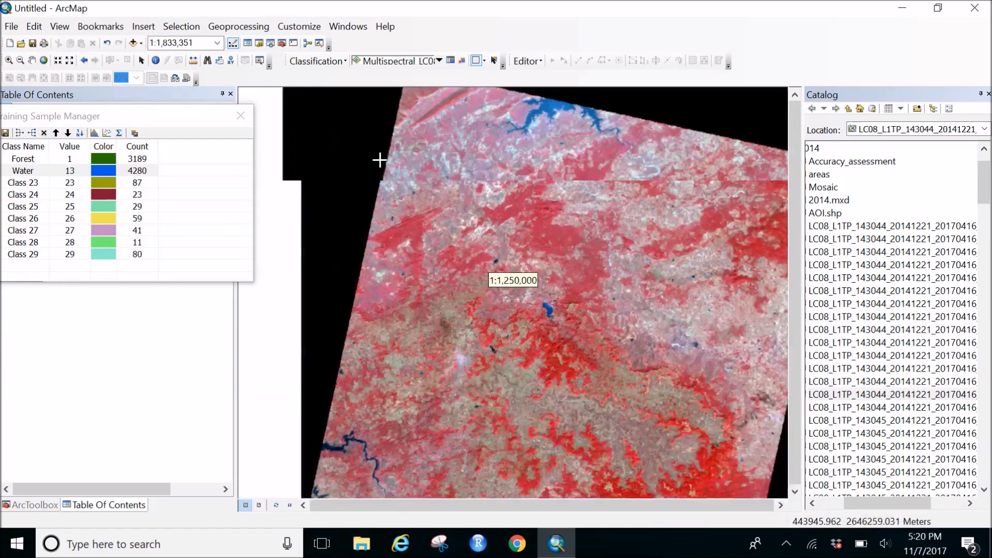
drag(414, 326, 408, 156)
drag(492, 350, 481, 218)
scroll(318, 274, up, 3)
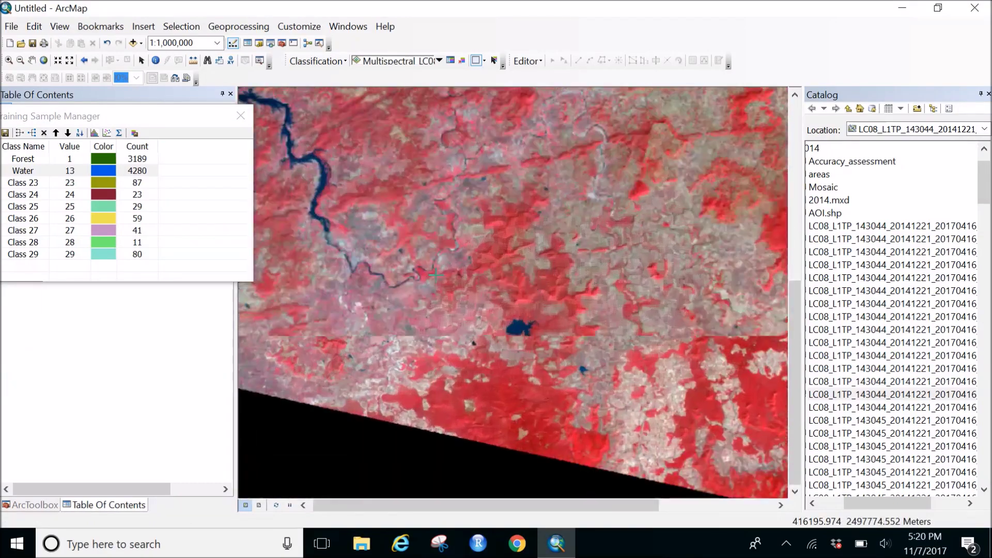
scroll(320, 279, up, 2)
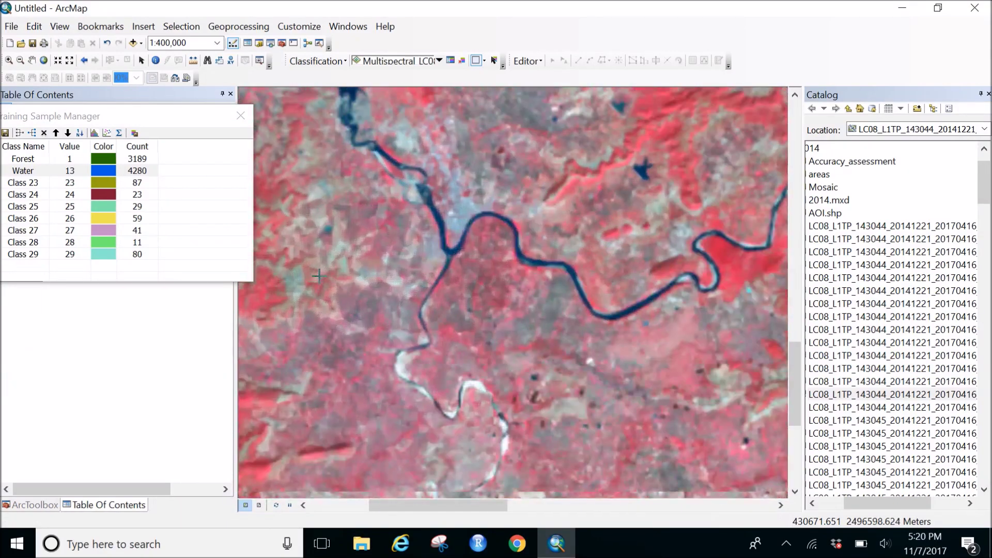
scroll(460, 210, up, 2)
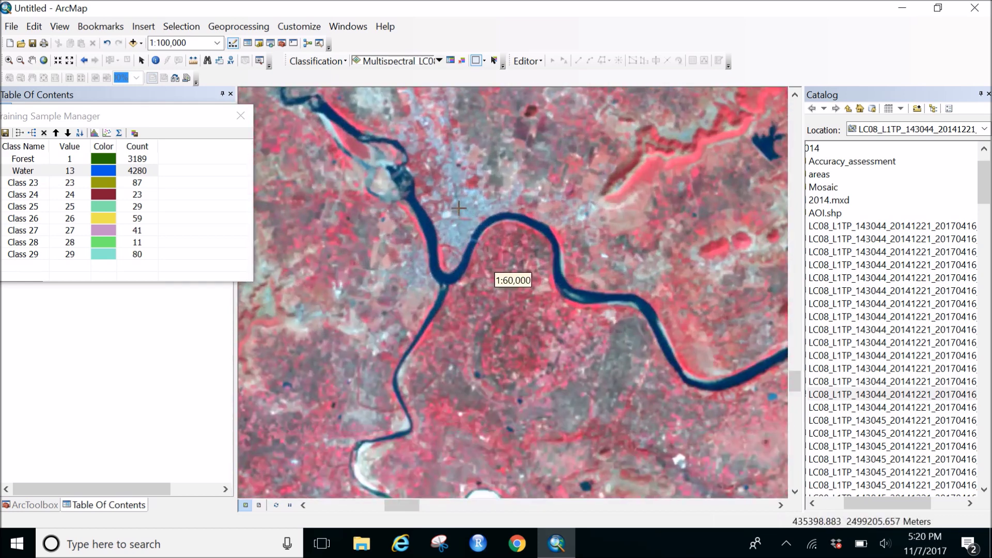
drag(457, 202, 475, 209)
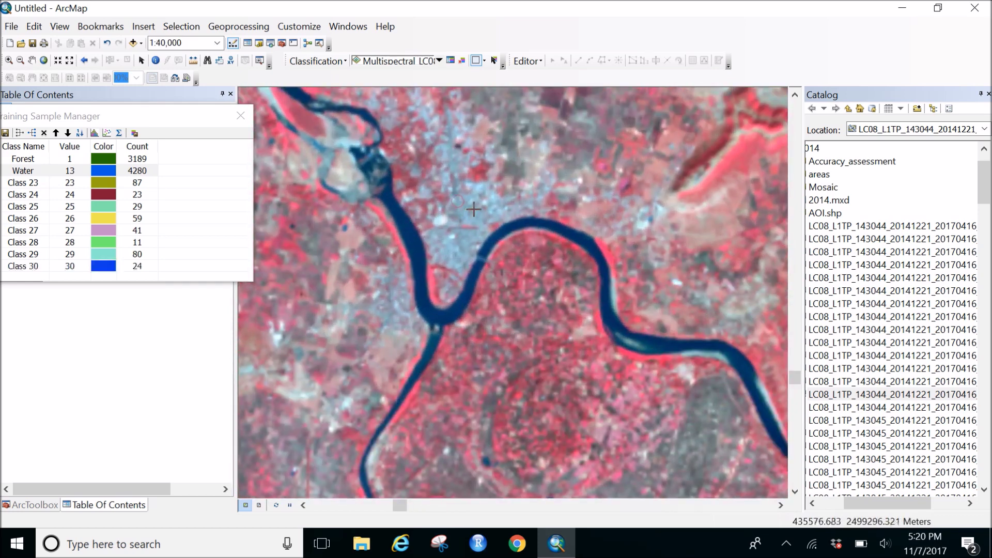
Step: Select Class 23 through Class 30 and merge them into a single training class
double_click(25, 183)
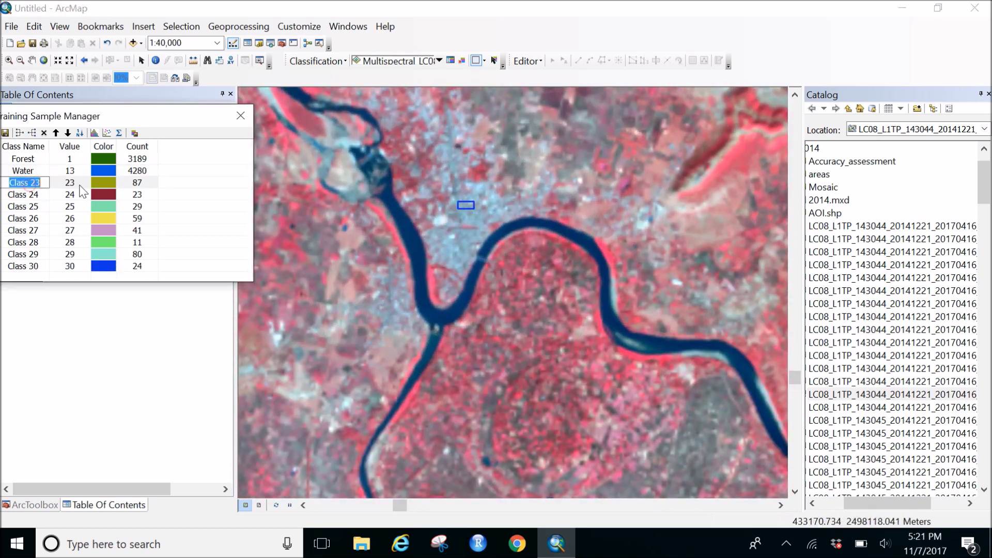
key(Return)
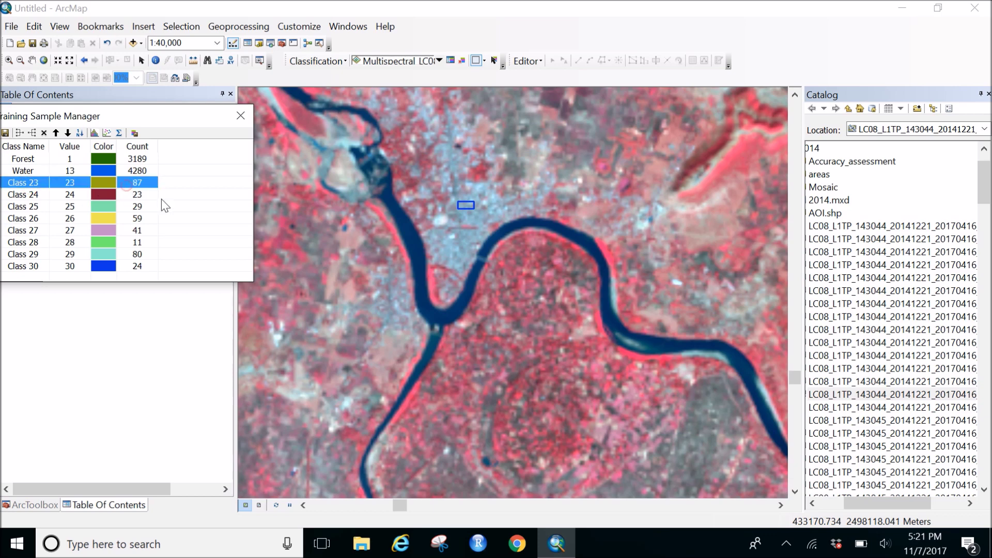
key(shift+Down)
key(shift+Down)
key(shift+Down)
key(shift+Down)
key(shift+Down)
key(shift+Down)
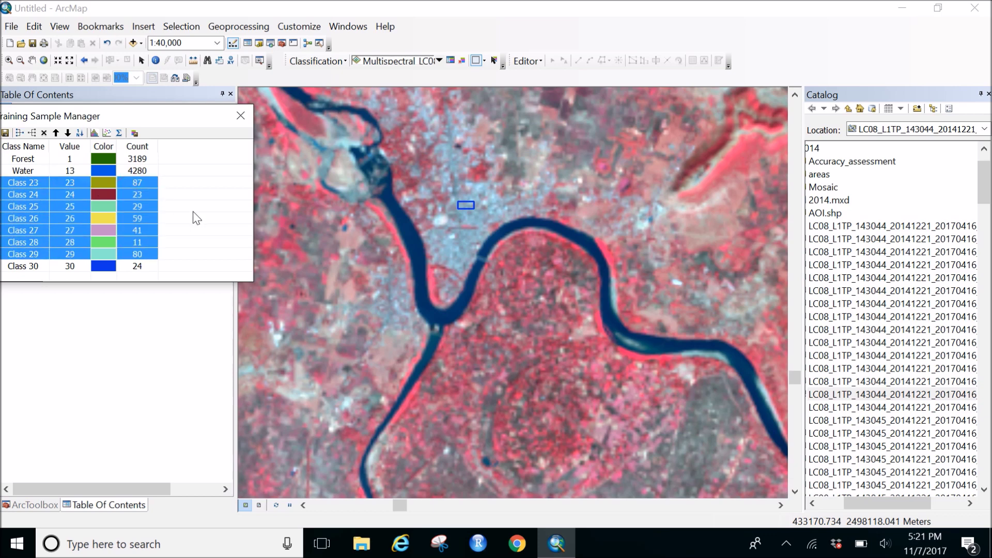
key(shift+Down)
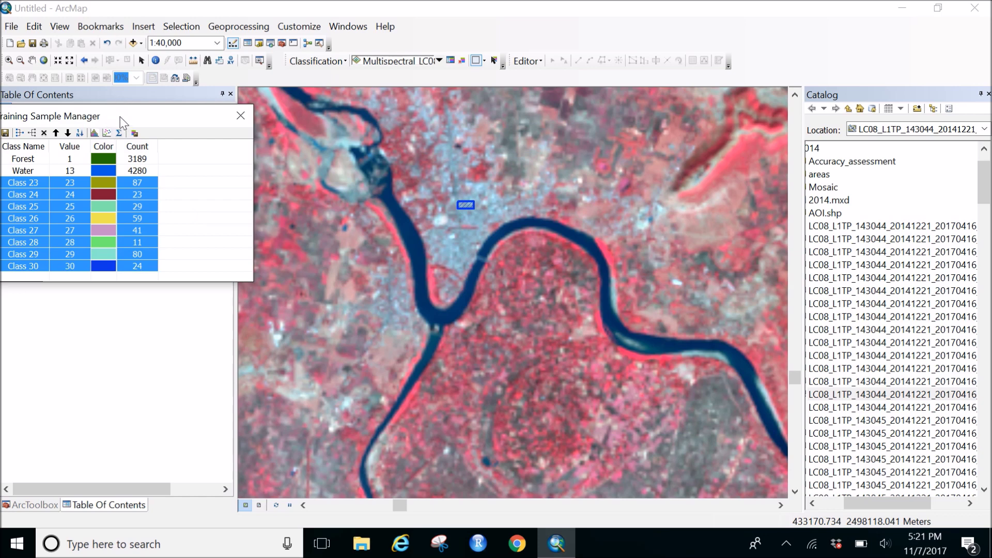
drag(121, 117, 303, 142)
click(202, 157)
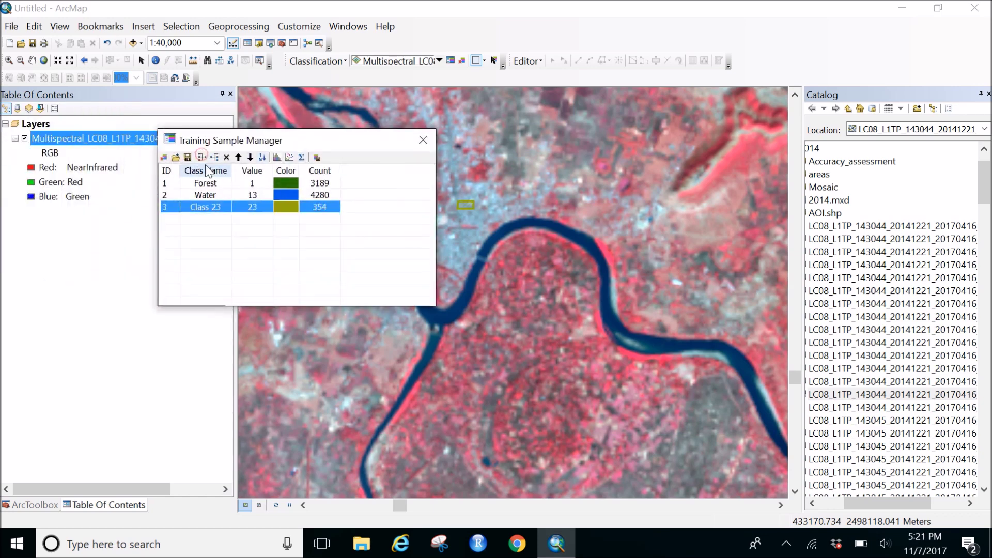
Step: Rename the merged class to Urban, leaving it with 354 pixels
double_click(219, 209)
key(BackSpace)
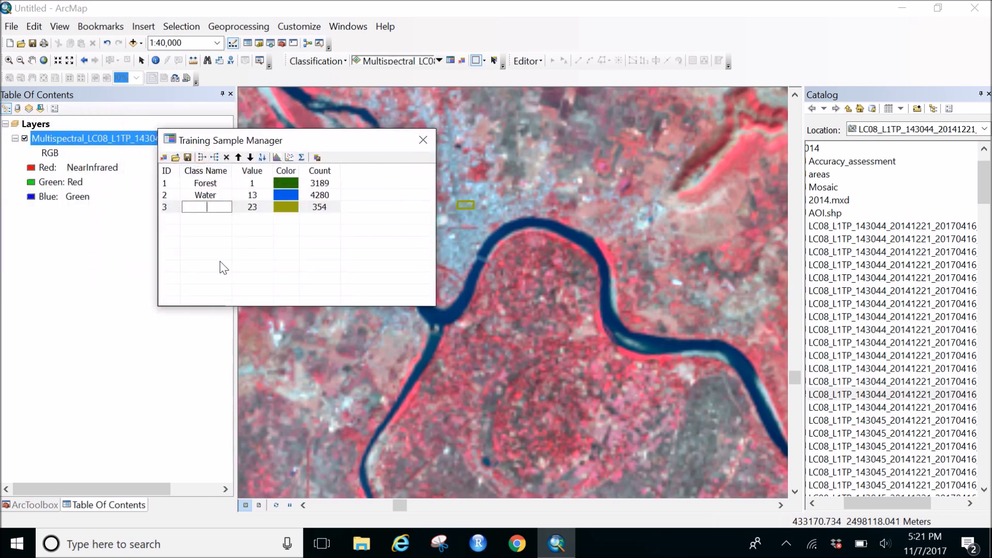
text(Urban)
key(Return)
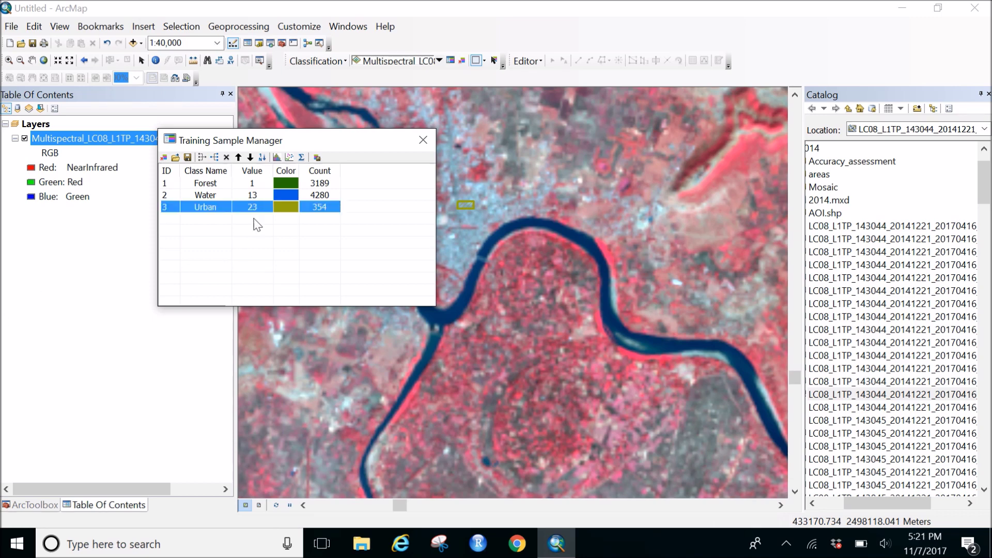
drag(310, 148, 259, 189)
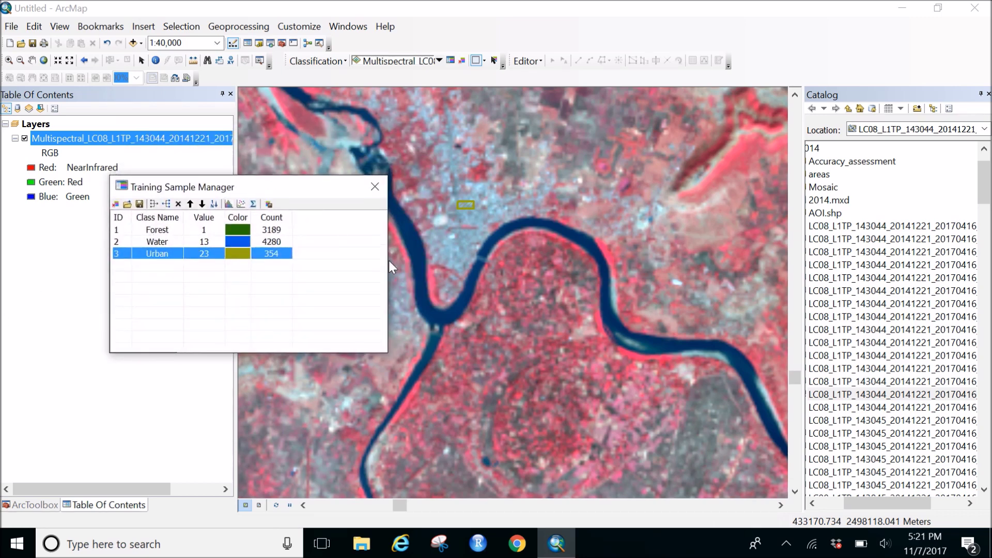
Step: Move the Training Sample Manager aside, show the full Landsat scene, and zoom in
drag(286, 269, 351, 272)
drag(271, 190, 170, 197)
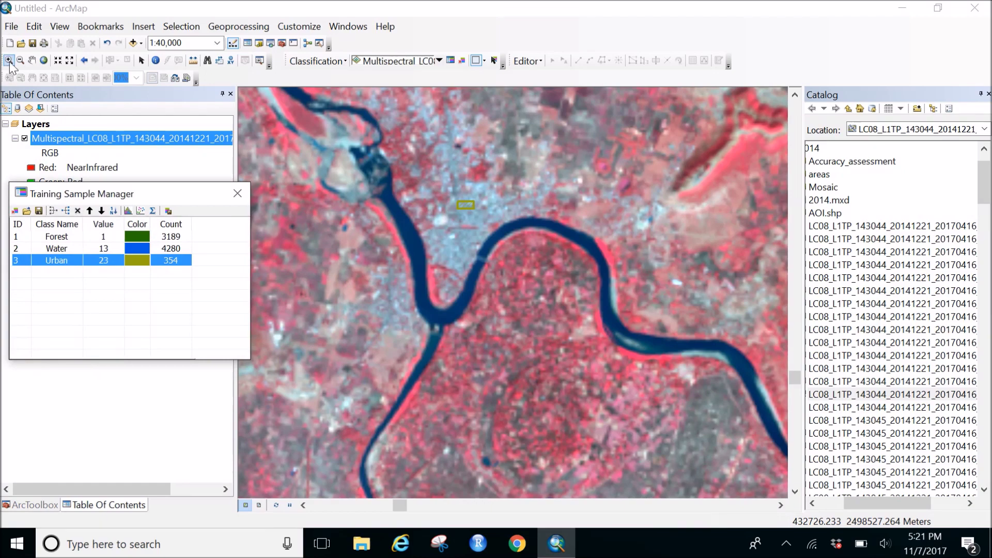
click(43, 61)
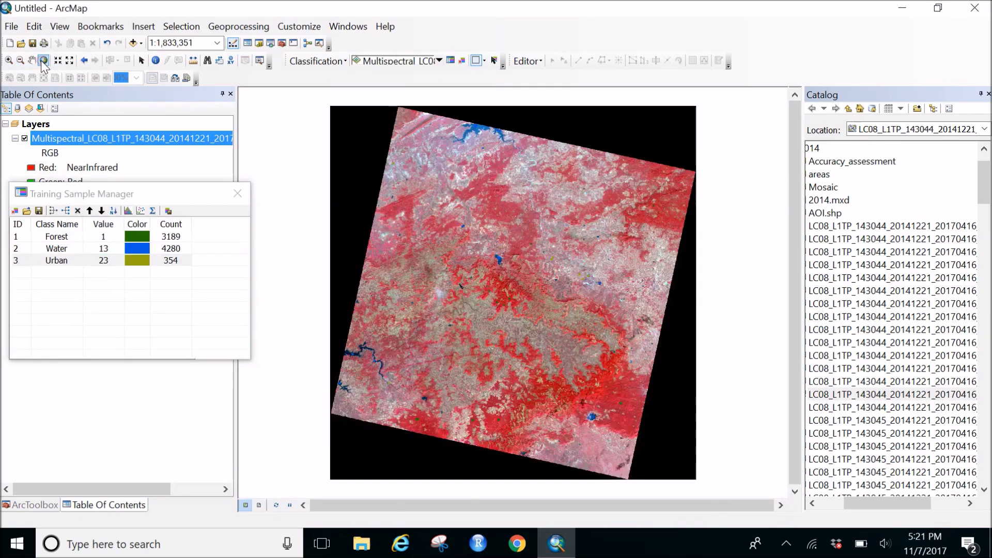
scroll(595, 266, up, 3)
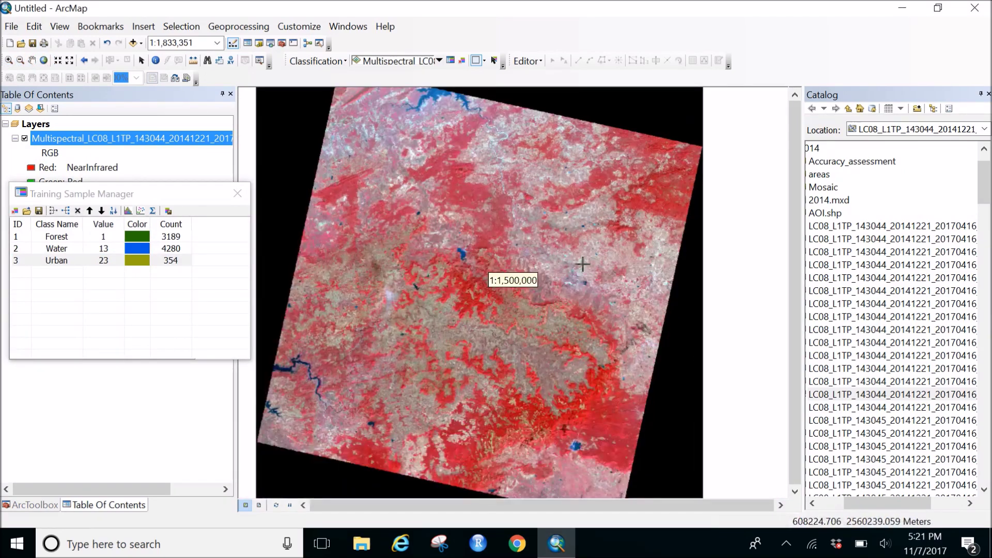
scroll(613, 270, up, 3)
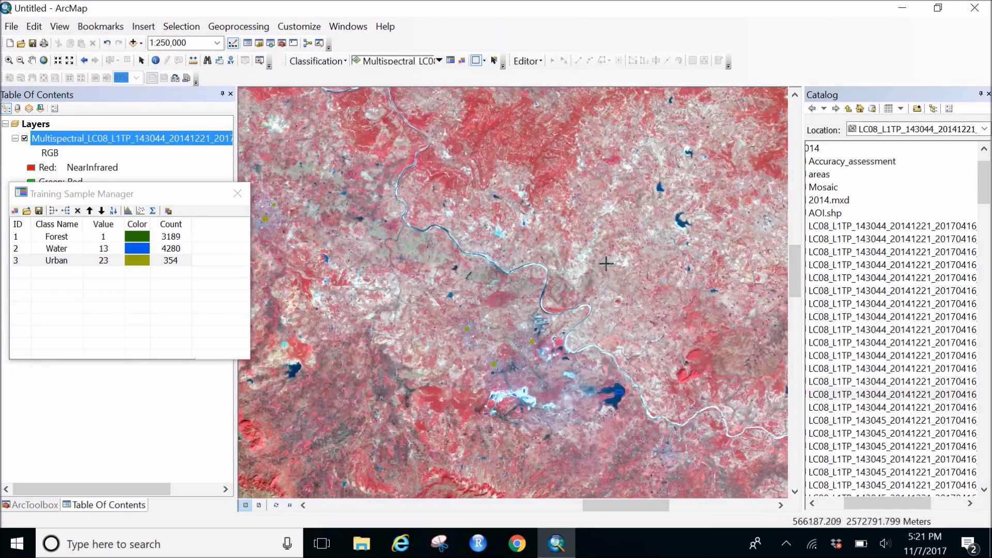
scroll(610, 263, up, 4)
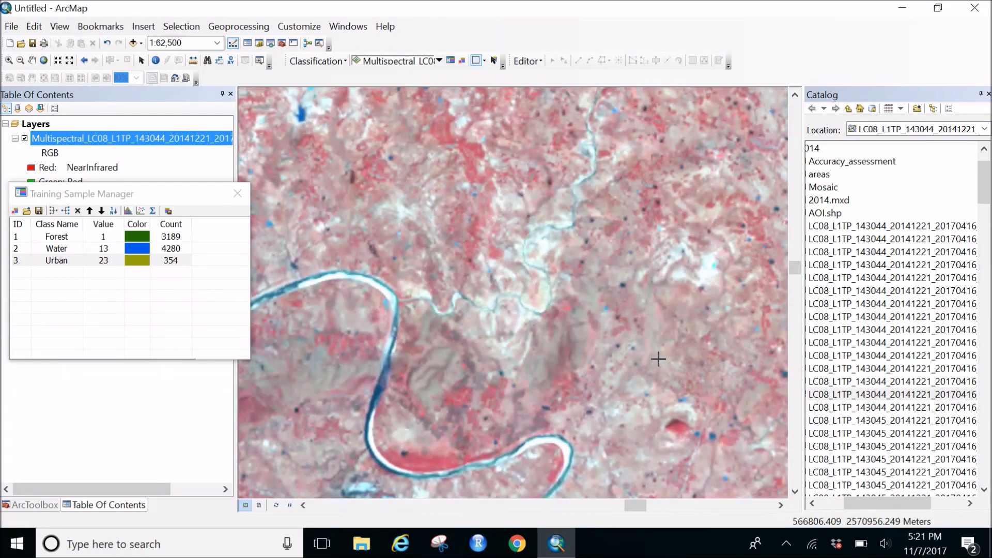
Step: Pan the map to find red vegetated countryside away from the river city
drag(654, 353, 377, 216)
drag(433, 337, 574, 124)
drag(474, 323, 703, 137)
drag(503, 349, 724, 134)
drag(496, 311, 733, 143)
drag(495, 343, 682, 188)
drag(357, 258, 671, 264)
drag(393, 260, 752, 294)
drag(370, 242, 826, 314)
drag(349, 308, 791, 313)
drag(362, 284, 936, 324)
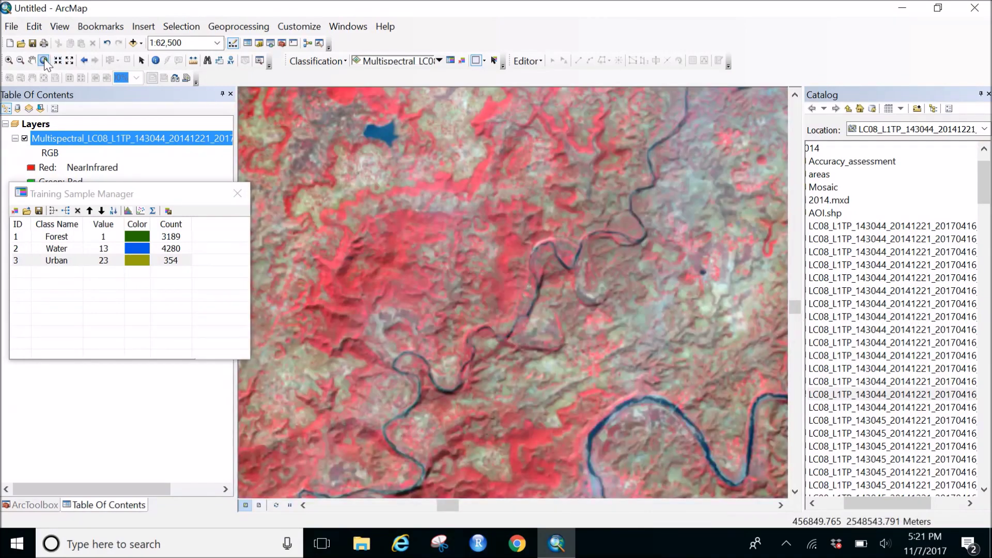
Step: Return to the full scene extent and readjust the zoom with the scroll wheel
click(44, 60)
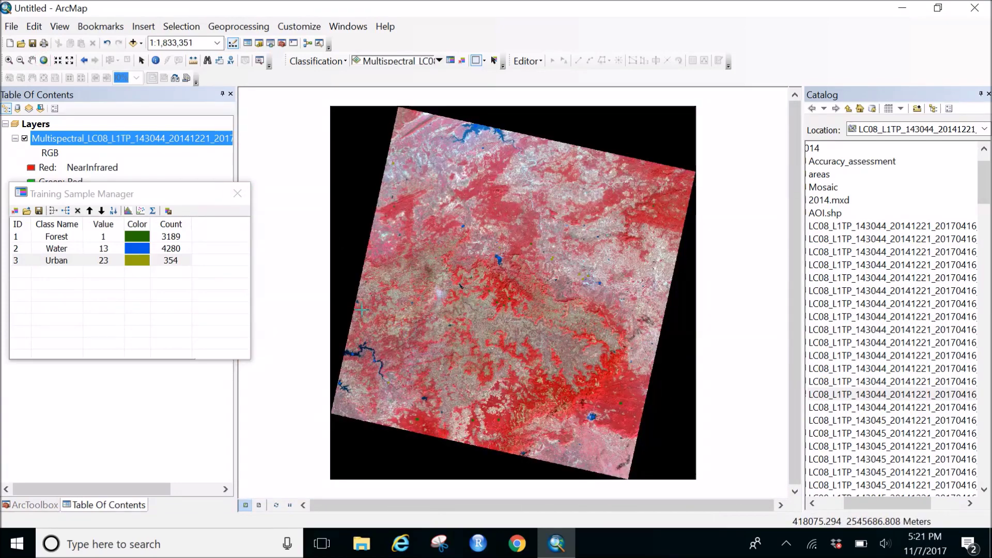
scroll(362, 310, down, 5)
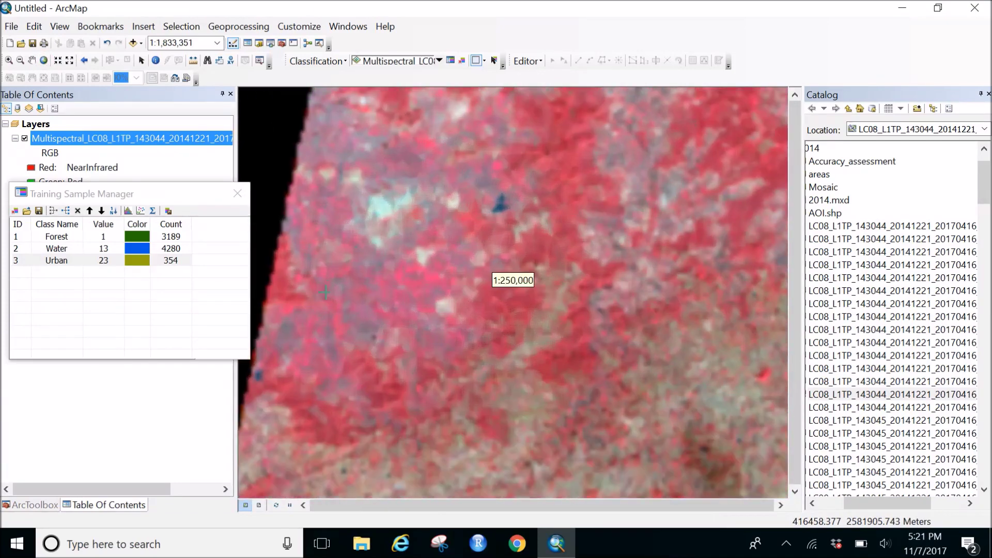
scroll(326, 293, down, 4)
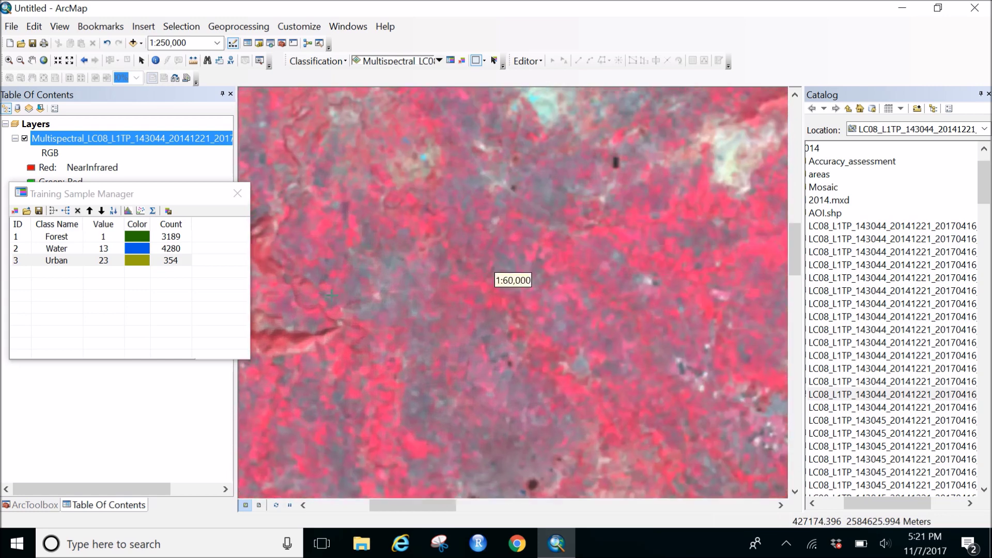
scroll(400, 291, down, 2)
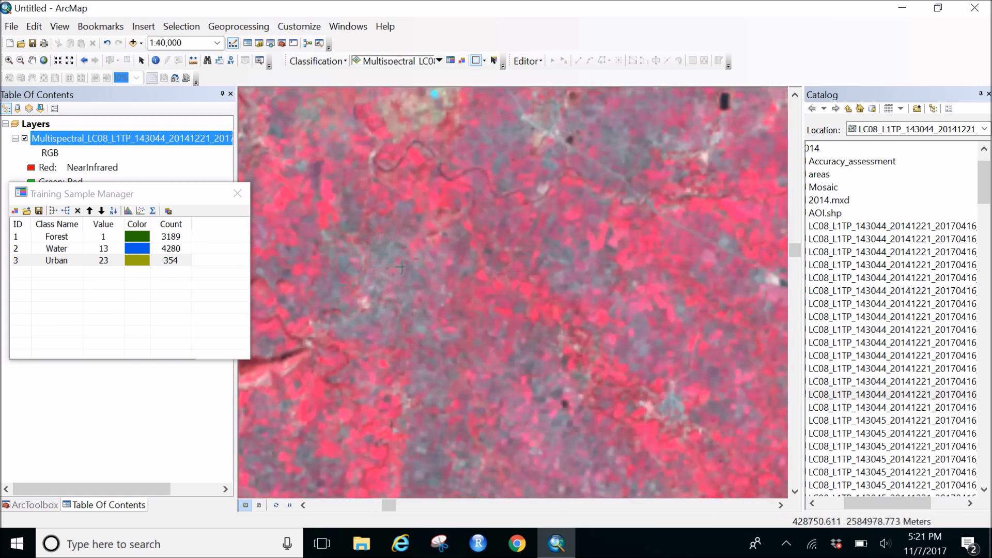
Step: Outline two farmland samples: Class 31 (178 pixels) and Class 32 (120 pixels)
drag(370, 233, 403, 261)
drag(681, 300, 248, 46)
drag(652, 442, 453, 55)
drag(499, 242, 394, 72)
drag(524, 253, 431, 98)
drag(560, 293, 423, 111)
drag(518, 311, 334, 111)
drag(466, 294, 446, 210)
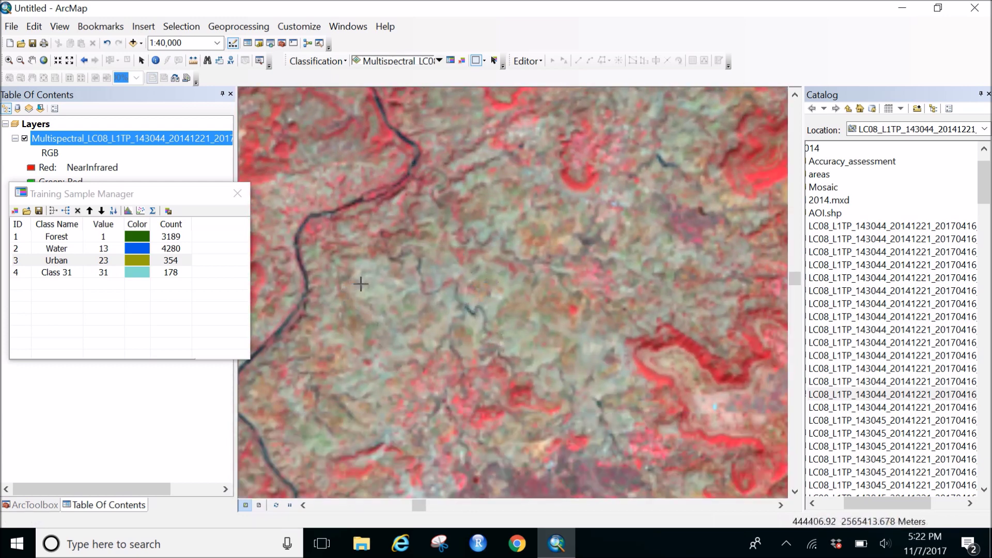
drag(381, 311, 391, 305)
Step: Pan the map south-east across the image to a new area
drag(641, 194, 360, 449)
key(Down)
key(Right)
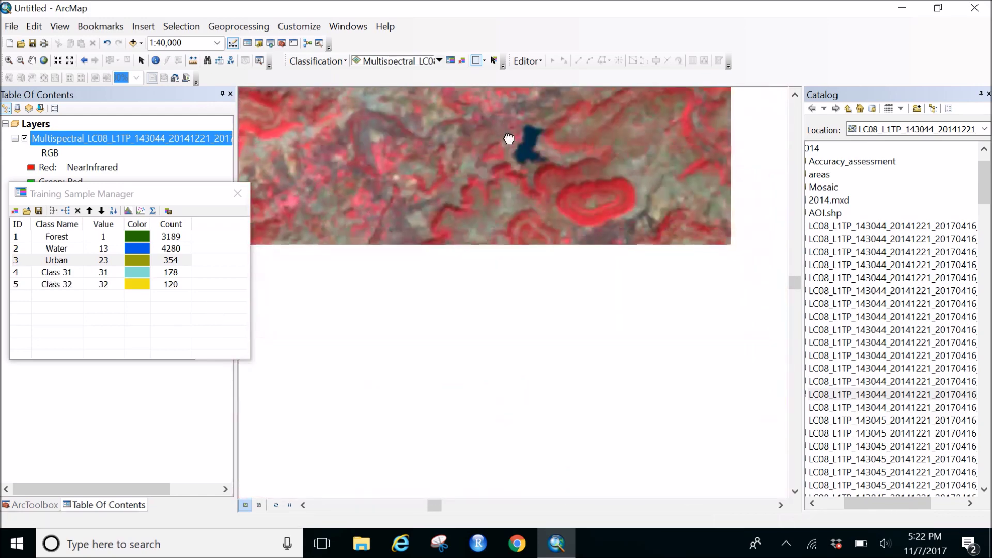
drag(509, 139, 510, 137)
drag(497, 384, 515, 162)
drag(583, 408, 498, 157)
drag(668, 290, 345, 110)
drag(572, 317, 330, 177)
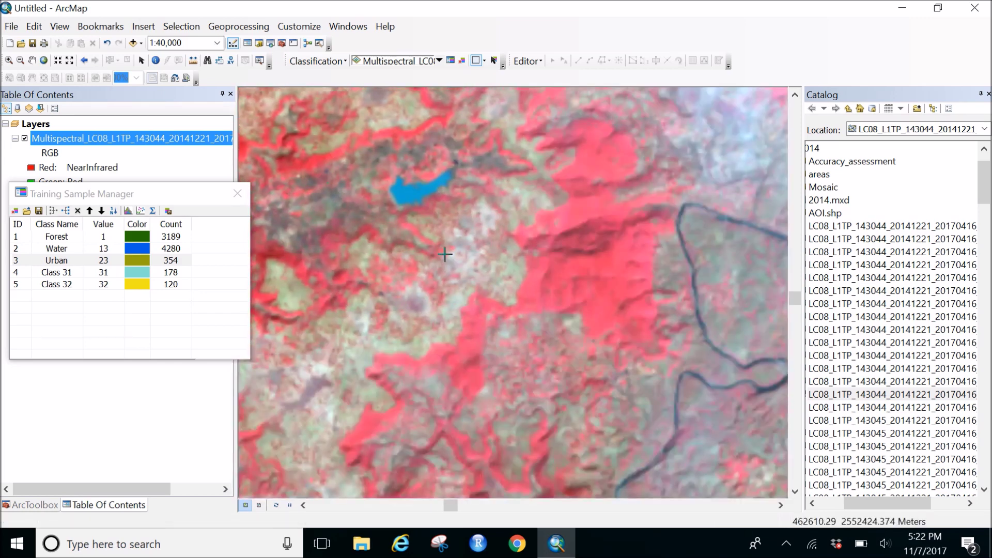
drag(553, 330, 303, 159)
drag(495, 333, 331, 77)
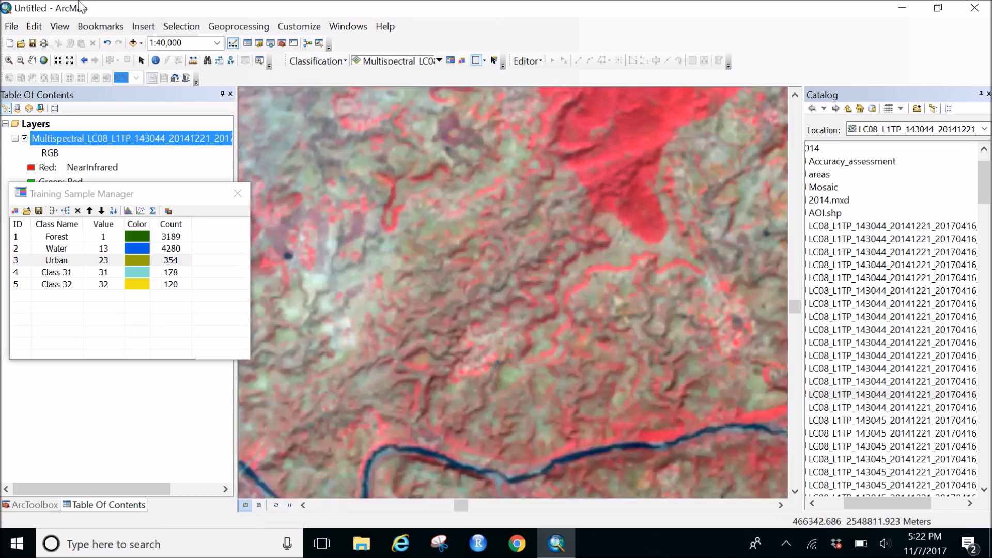
Step: Zoom to the full image extent, then zoom back in to 1:63,360
click(48, 61)
scroll(598, 451, up, 4)
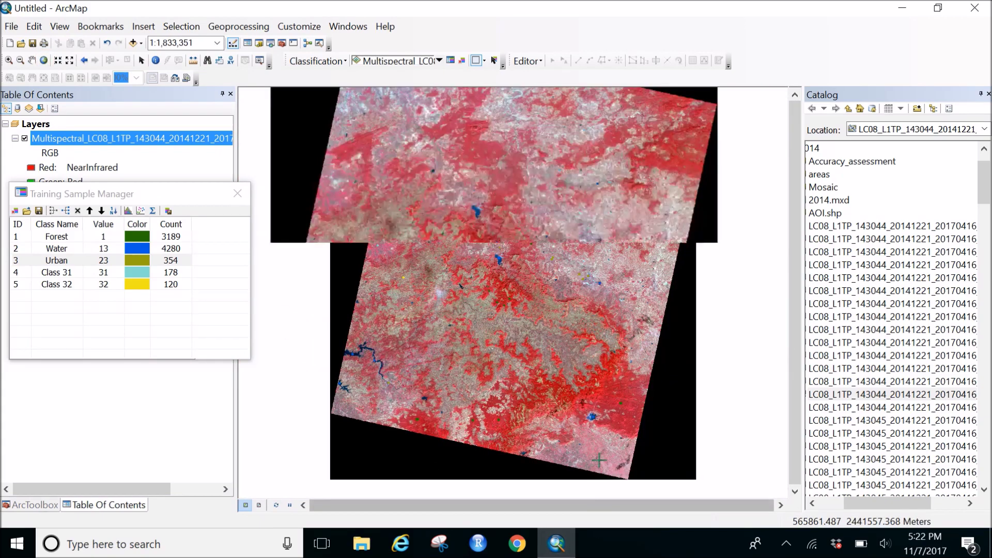
scroll(598, 451, up, 3)
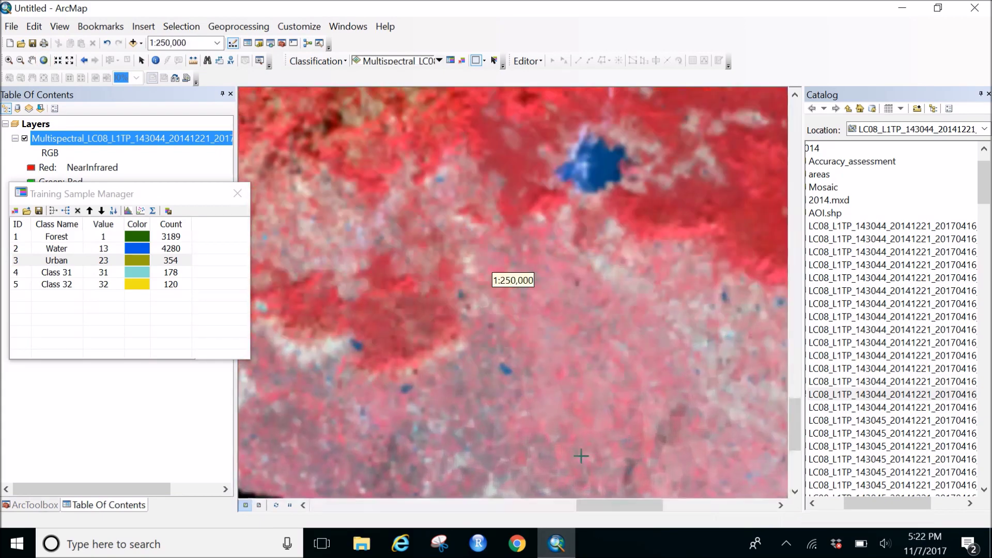
scroll(576, 460, up, 4)
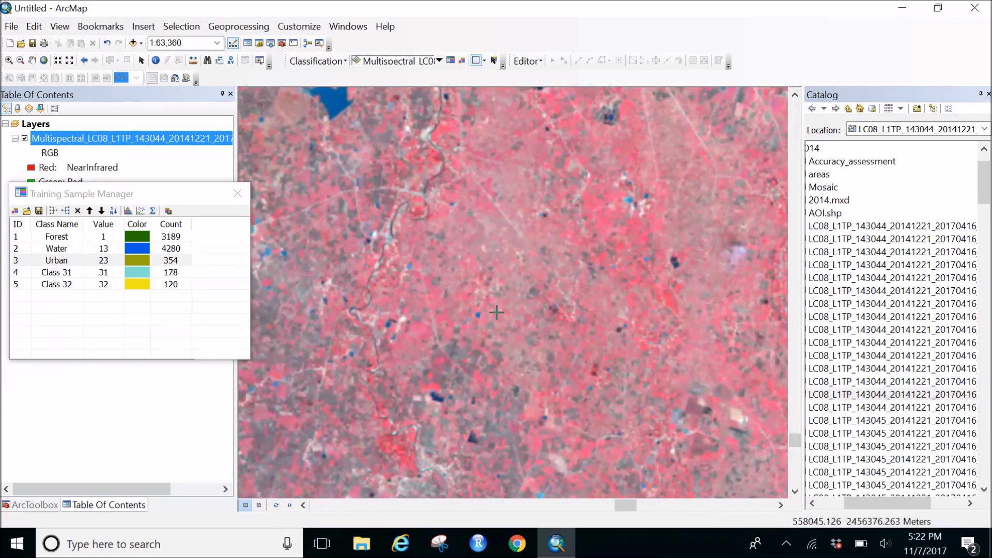
Step: Add farmland samples Class 33 (249 pixels) and Class 34 (319 pixels)
click(467, 296)
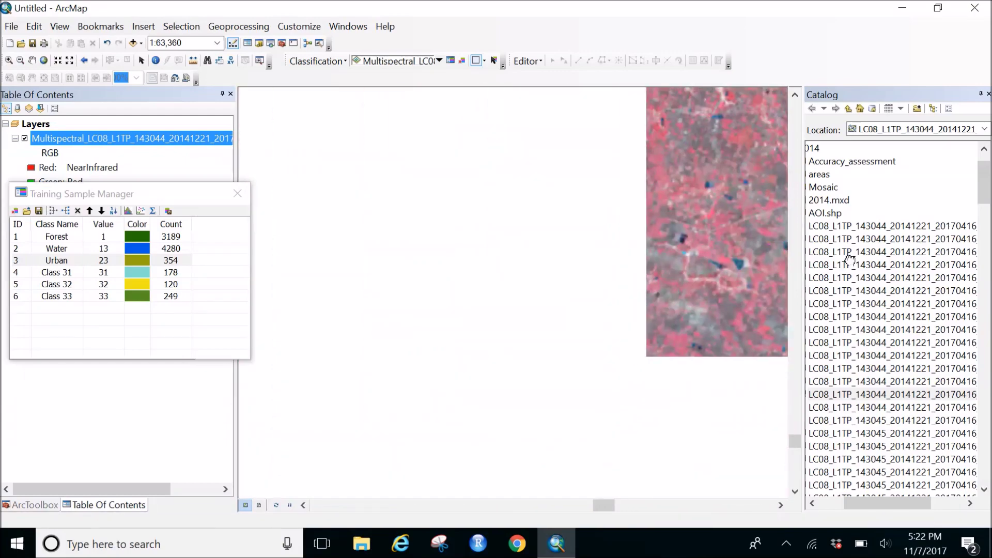
drag(850, 260, 851, 260)
drag(547, 371, 858, 369)
drag(400, 322, 551, 234)
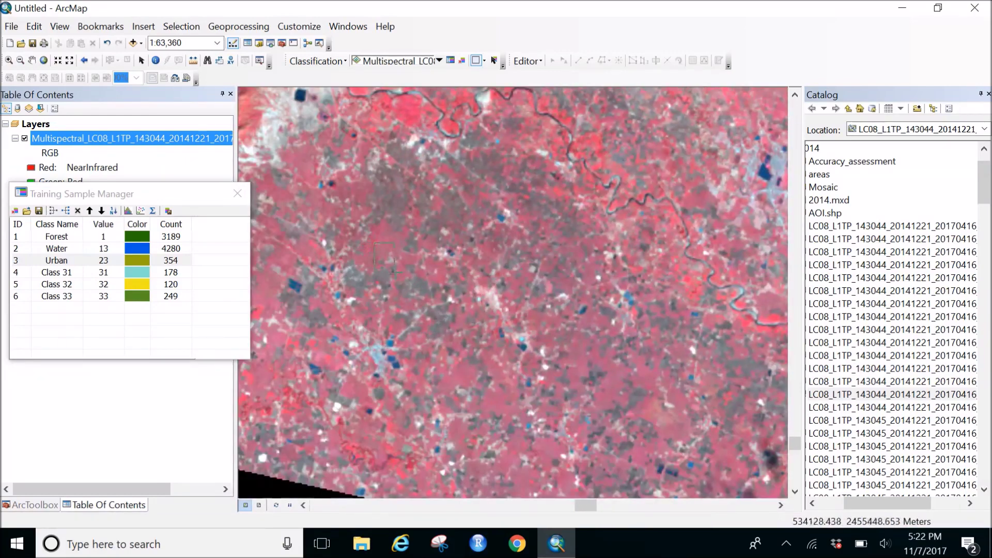
drag(376, 244, 397, 268)
Step: Pan right and down to new farmland and outline Class 35 (210 pixels)
drag(438, 150, 327, 465)
drag(406, 367, 710, 401)
drag(469, 425, 680, 251)
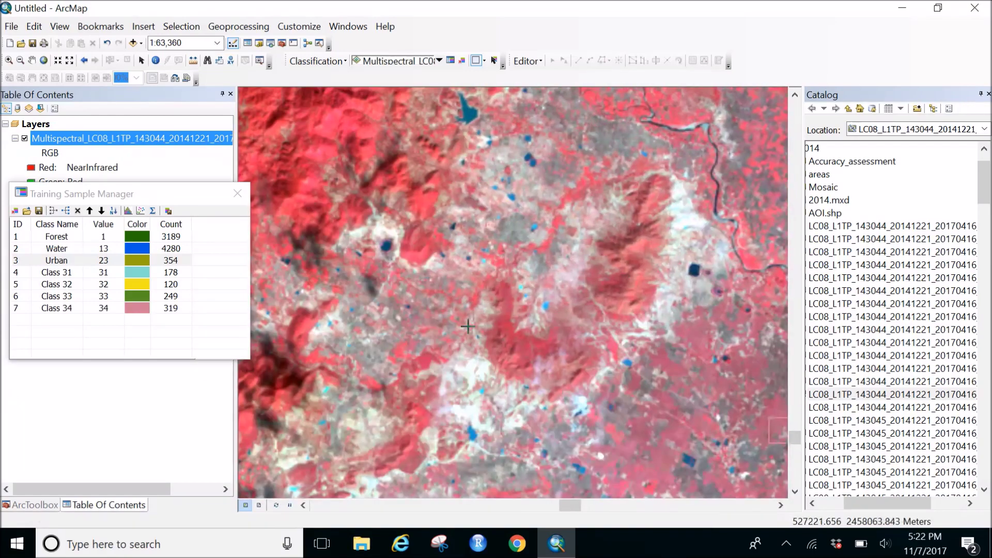
drag(390, 369, 758, 309)
drag(340, 334, 776, 414)
drag(492, 300, 798, 482)
drag(465, 330, 716, 488)
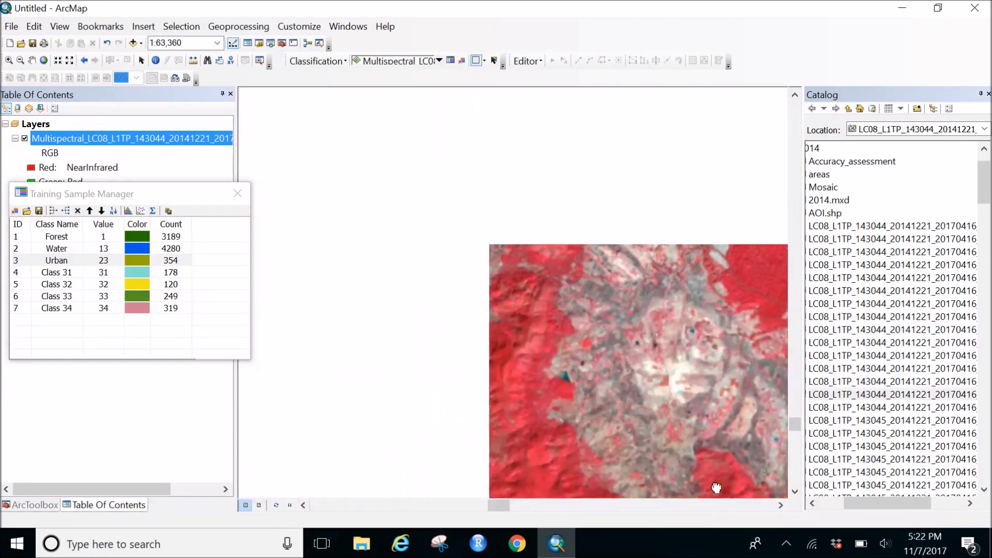
drag(414, 330, 774, 281)
drag(314, 390, 775, 467)
drag(376, 408, 913, 465)
drag(372, 407, 922, 463)
drag(433, 397, 920, 470)
drag(578, 413, 903, 502)
drag(298, 393, 750, 480)
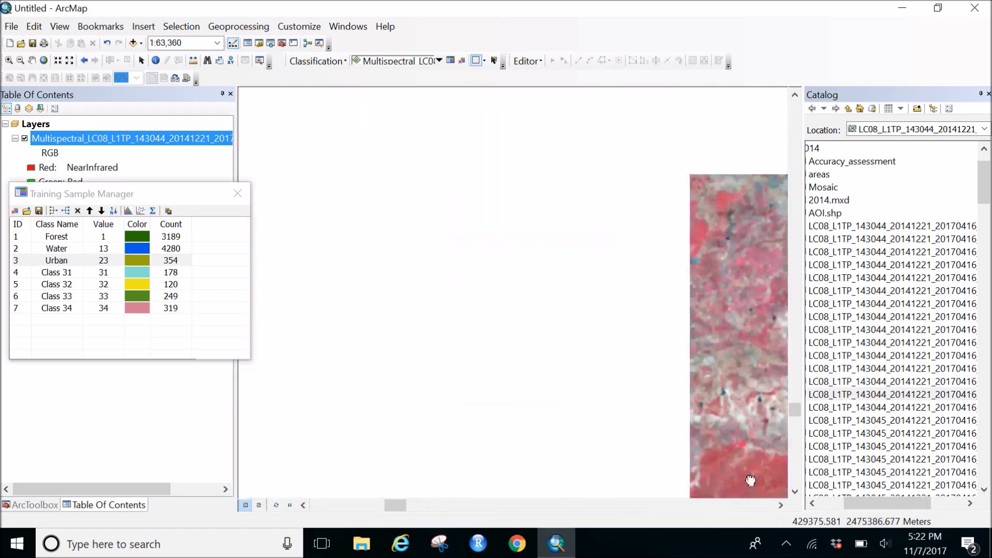
drag(245, 402, 657, 461)
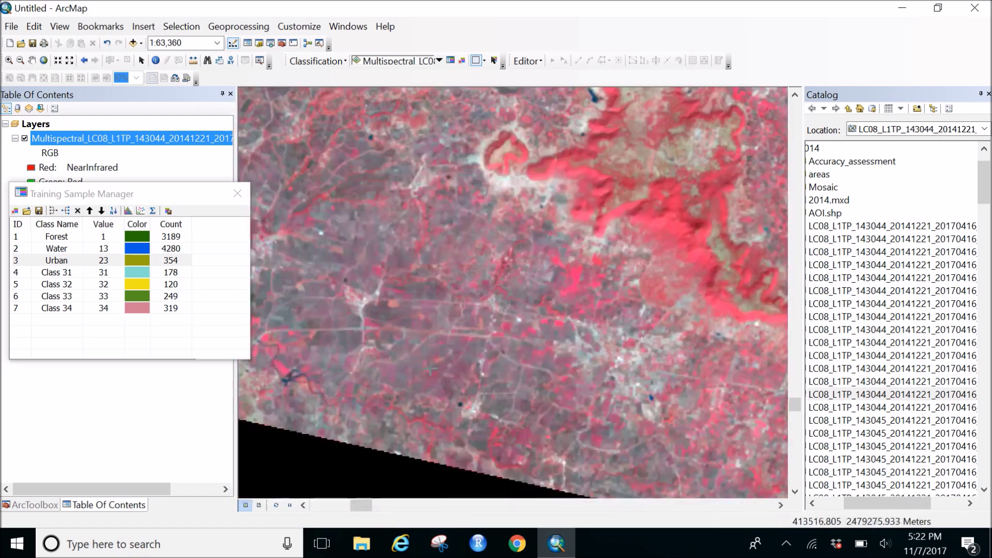
drag(439, 371, 419, 349)
Step: Add farmland samples Class 36 (259 pixels) and Class 37 (335 pixels) near the reservoir
drag(398, 262, 603, 514)
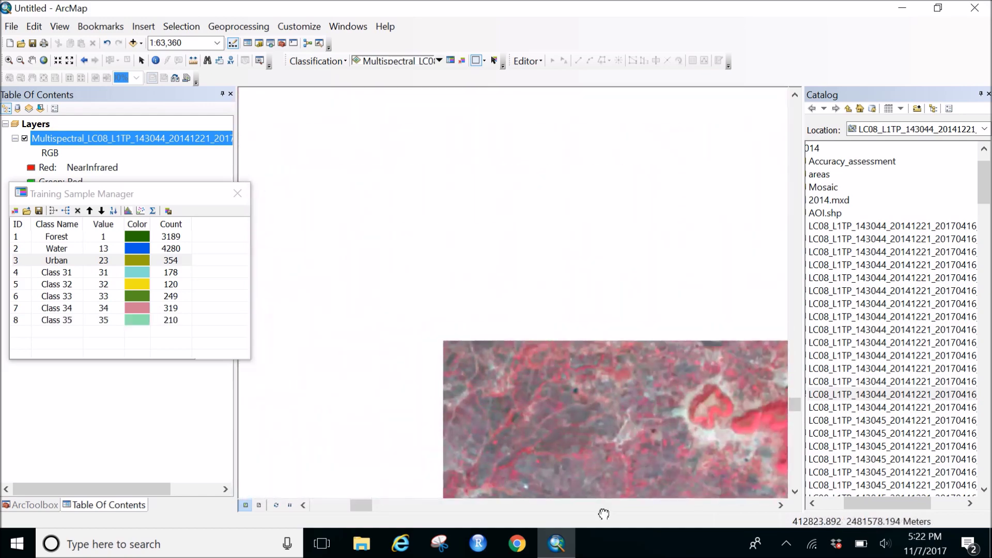
drag(487, 308, 631, 476)
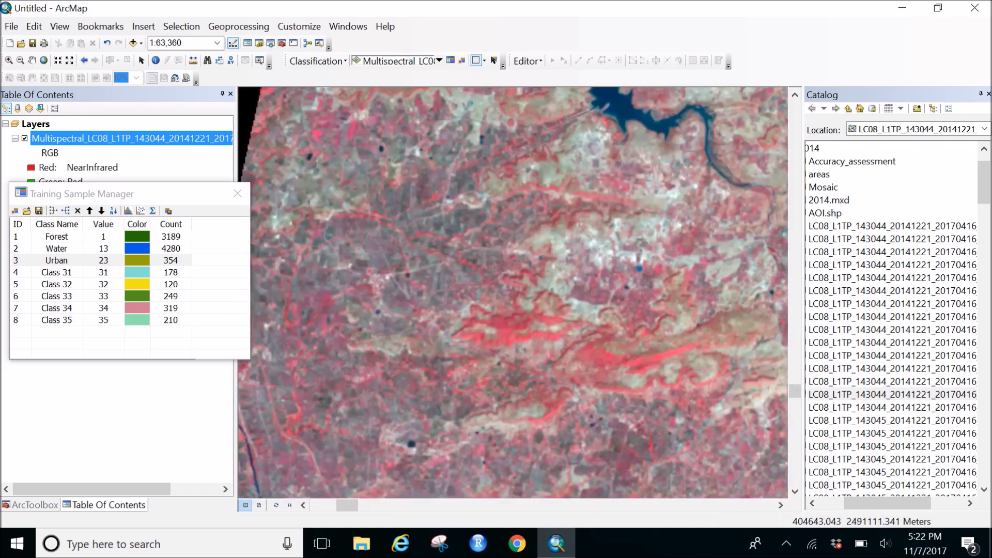
drag(366, 231, 391, 252)
drag(455, 178, 175, 313)
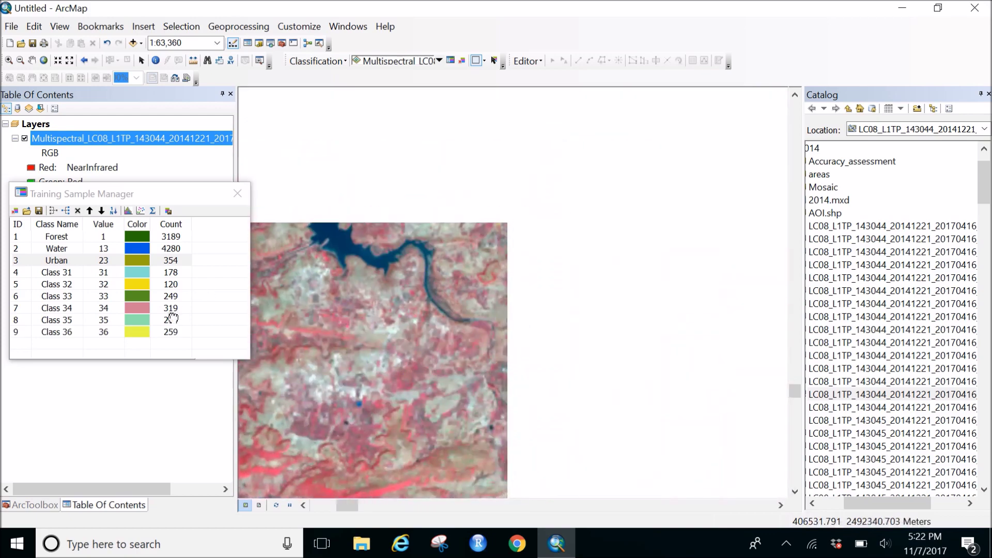
drag(352, 250, 593, 446)
drag(644, 284, 554, 491)
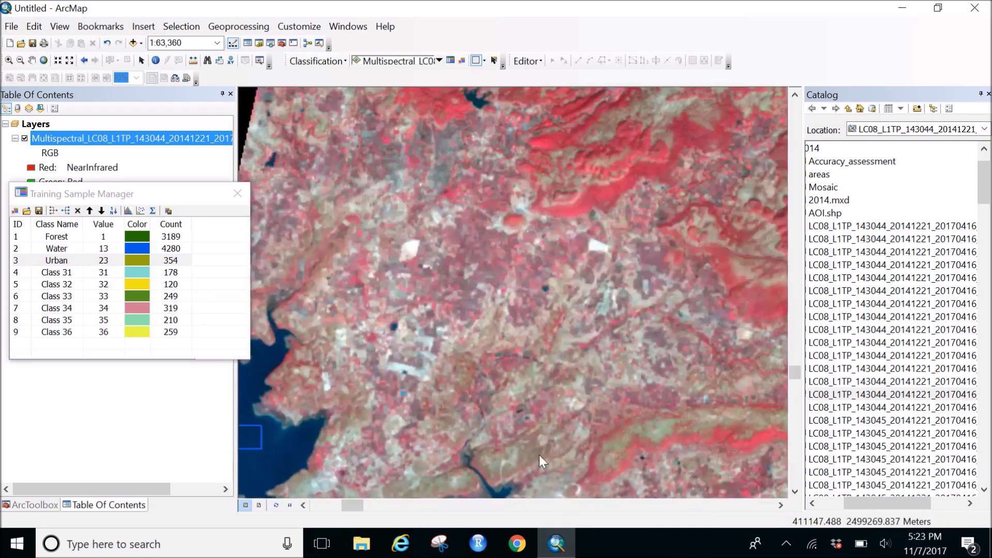
drag(538, 355, 457, 412)
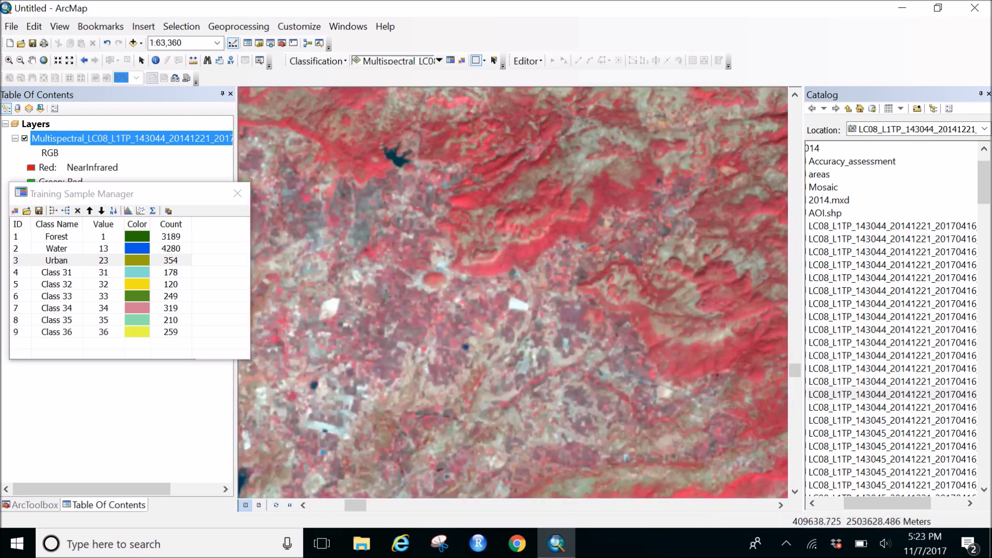
drag(420, 319, 420, 319)
Step: Pan past the reservoir to bring the river and small lakes into view
drag(674, 205, 383, 337)
drag(612, 214, 392, 360)
drag(685, 179, 475, 434)
drag(466, 267, 375, 486)
drag(426, 391, 674, 484)
drag(483, 395, 755, 450)
drag(368, 367, 695, 418)
drag(449, 307, 746, 411)
drag(514, 343, 349, 430)
drag(757, 364, 276, 382)
drag(726, 302, 368, 457)
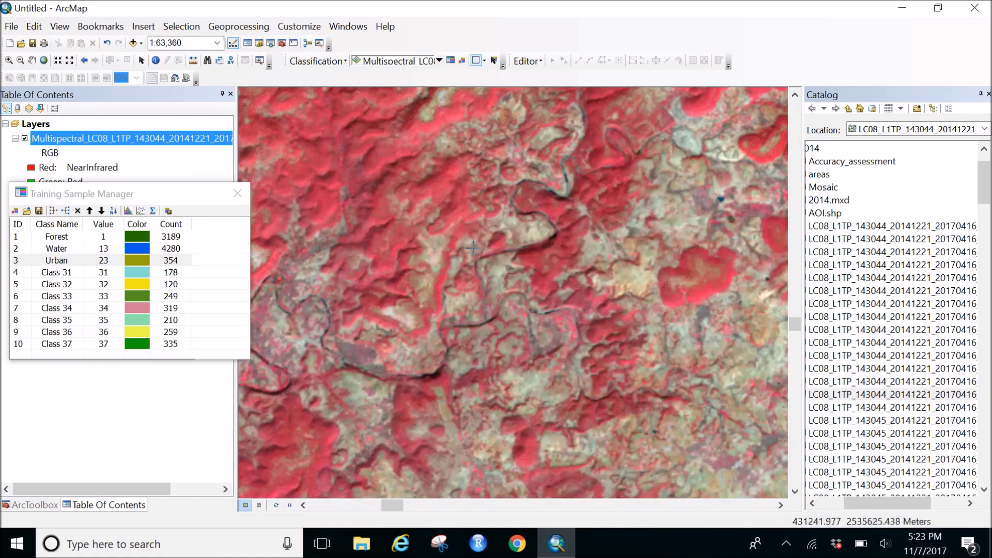
drag(764, 241, 607, 418)
drag(539, 212, 397, 414)
drag(424, 202, 593, 430)
Step: Merge Class 31 through Class 37 and rename the result Agriculture (value 31, 1670 pixels)
click(21, 274)
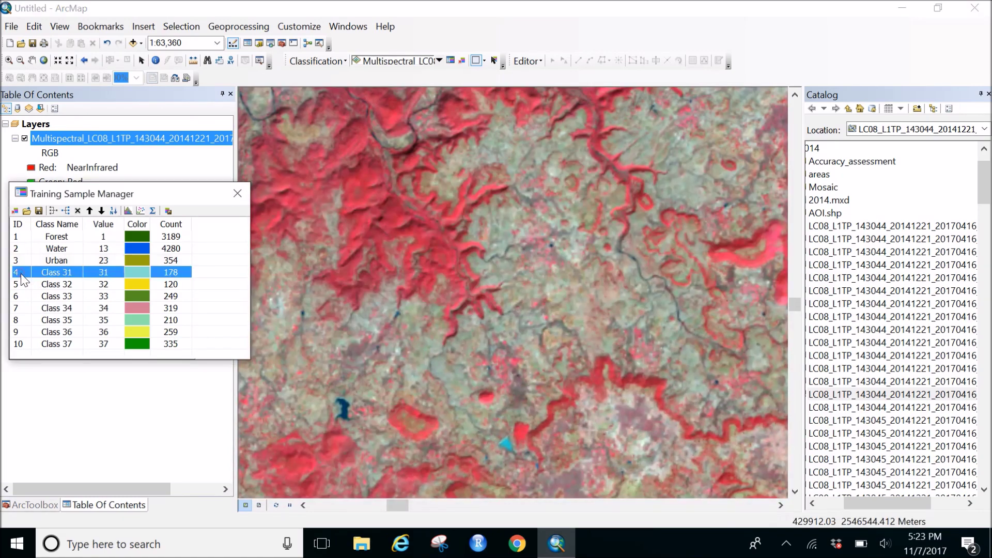
key(shift+Down)
key(shift+Down)
key(shift+Down)
key(shift+Down)
key(shift+Down)
key(shift+Down)
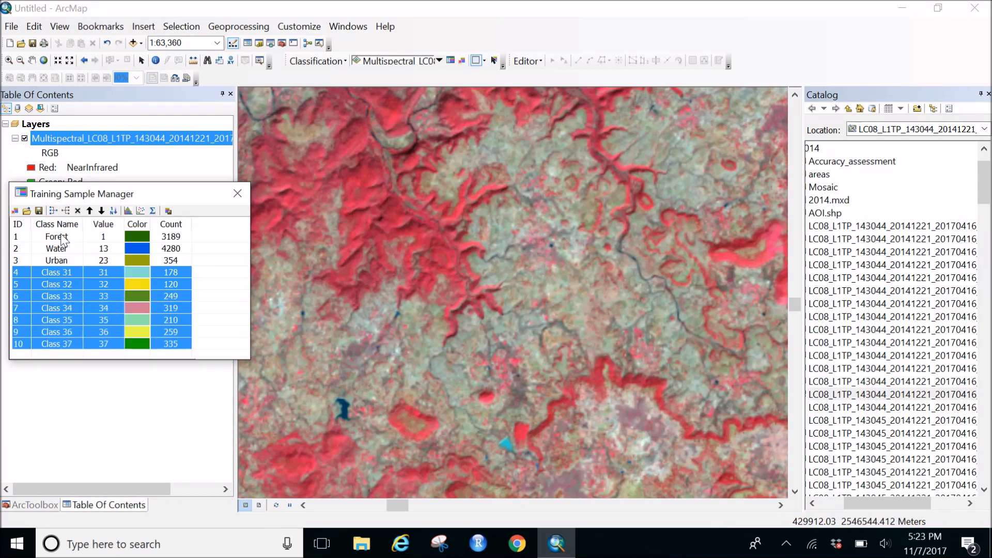
click(54, 211)
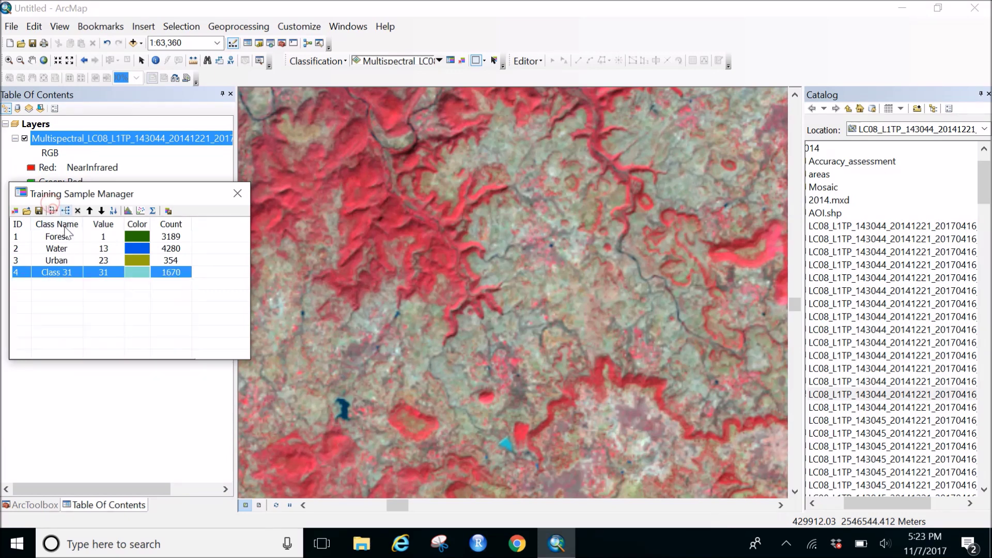
double_click(78, 273)
text(Agriculture)
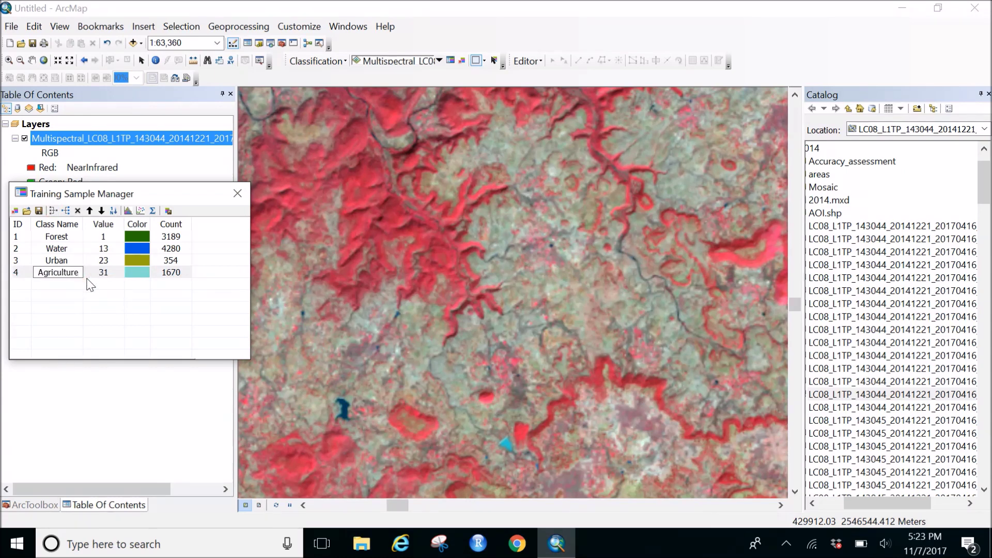
key(Return)
click(147, 272)
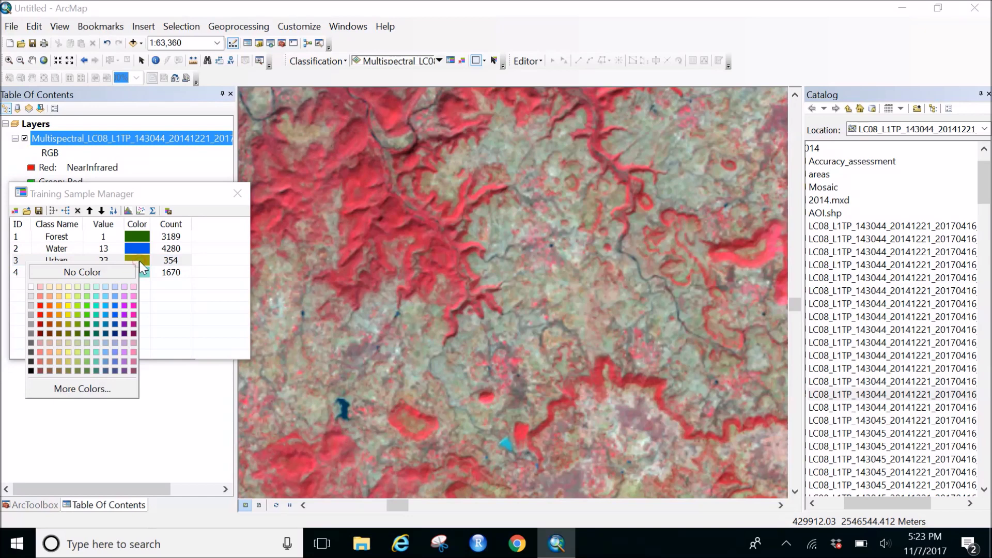
Step: Choose a brown swatch for Urban and a light yellow-green swatch for Agriculture
click(57, 325)
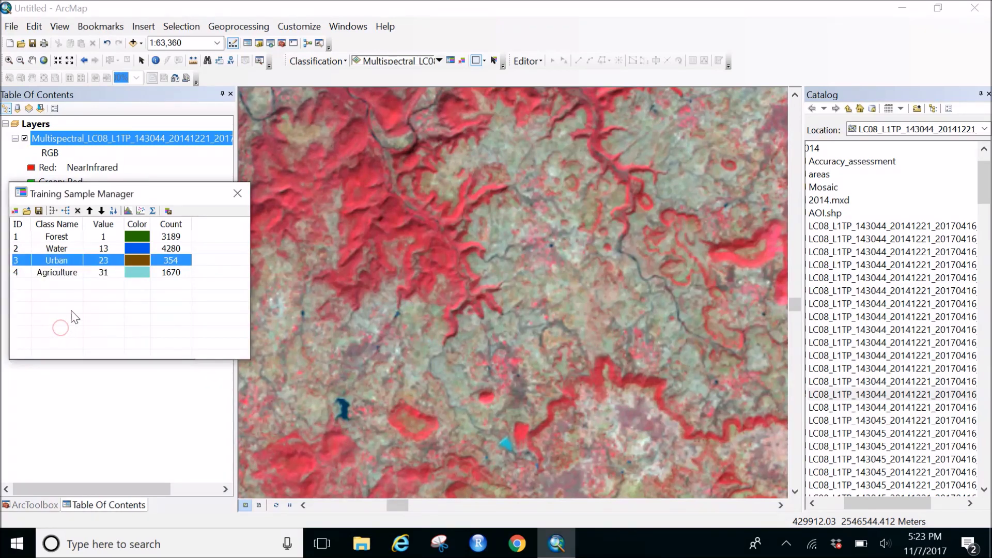
click(137, 273)
click(137, 276)
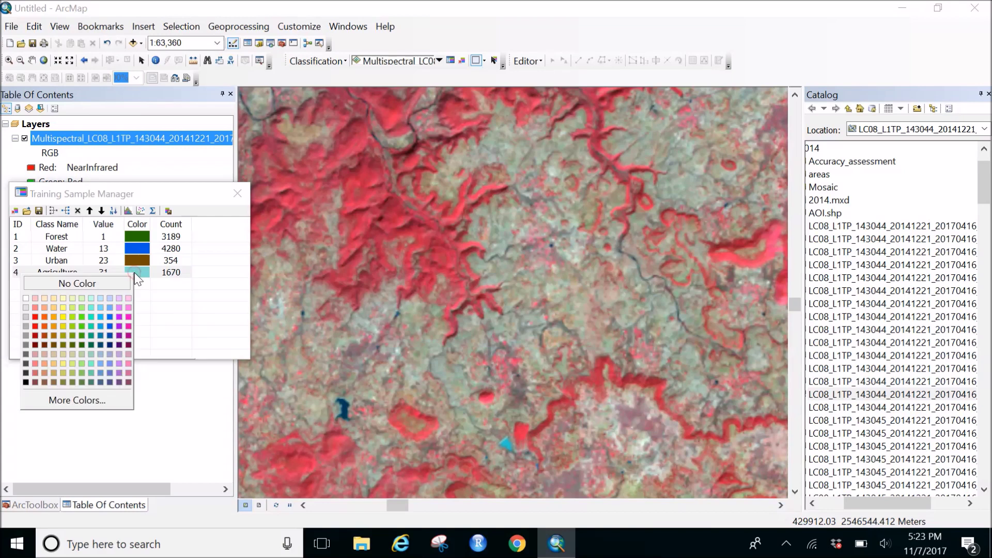
click(73, 310)
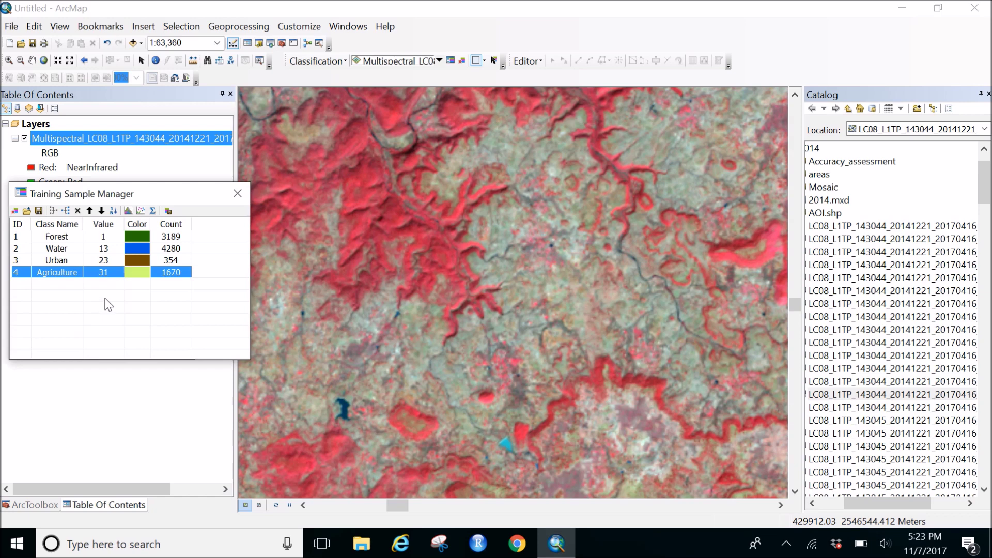
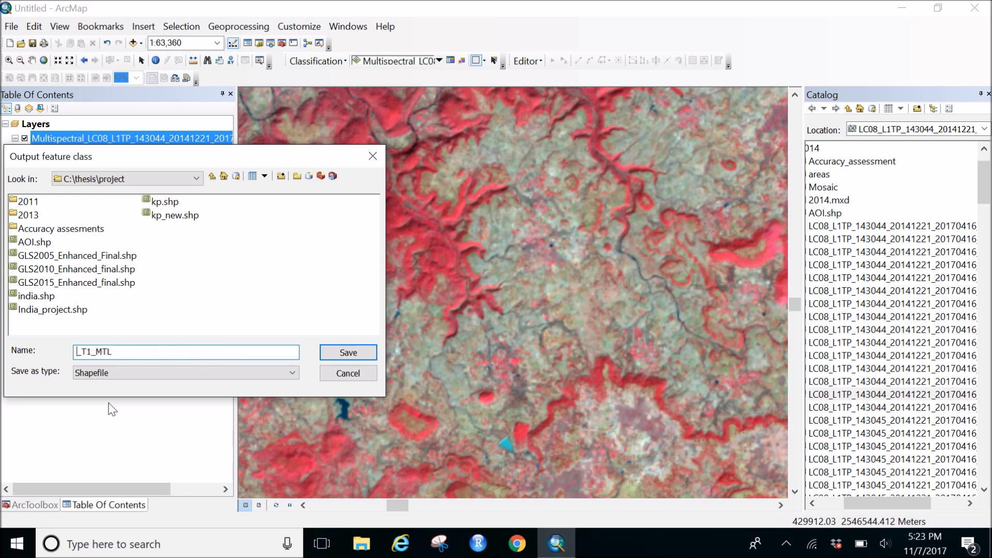
Step: Save the Forest, Water, Urban and Agriculture training samples as the shapefile Super
text(Super)
click(350, 355)
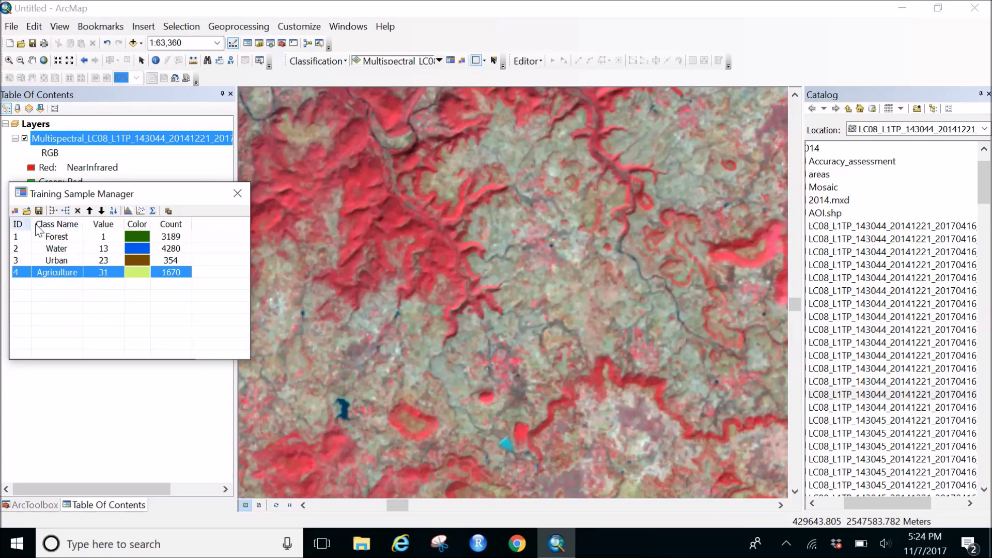
Step: Save the four training classes as signature file sup_14 in the 2014 folder
click(169, 211)
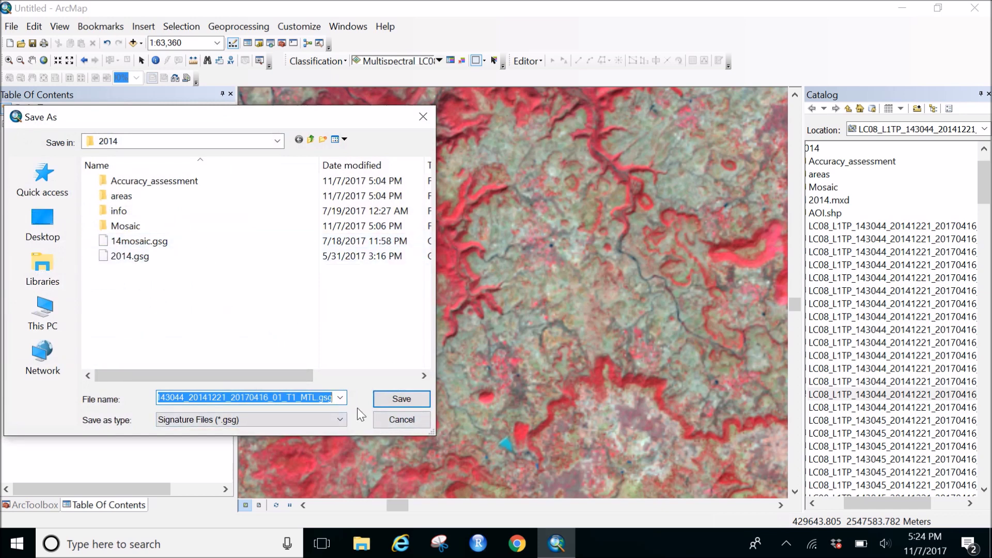
text(su)
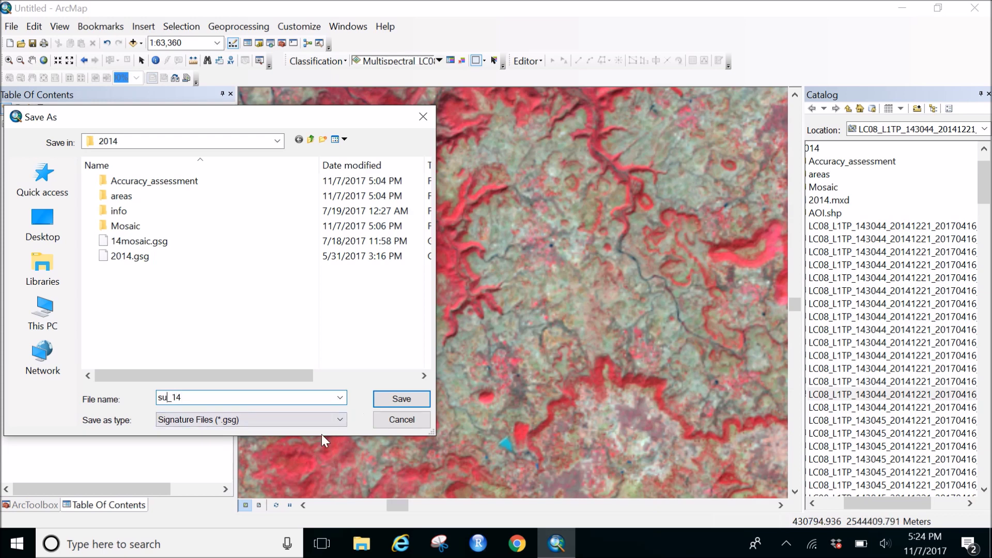
text(p)
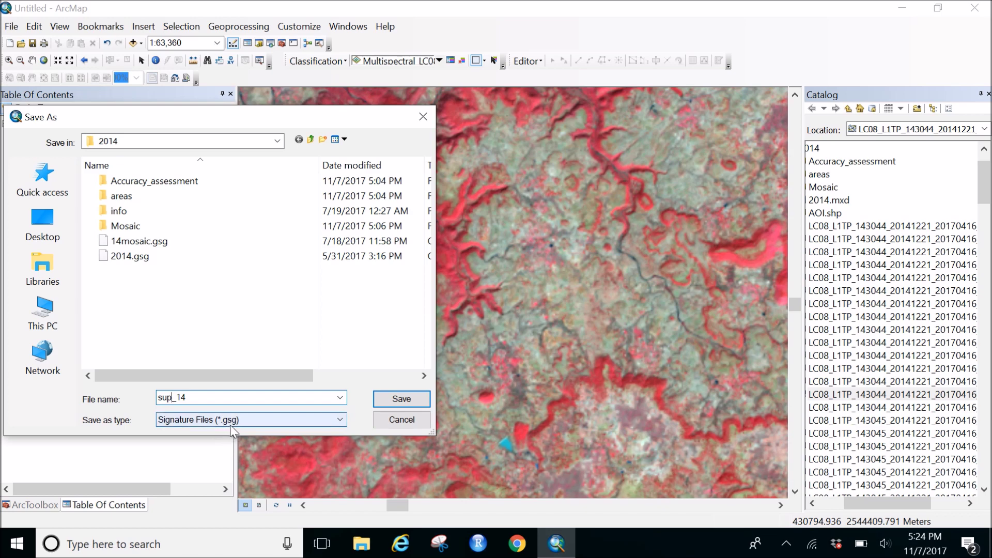
click(391, 402)
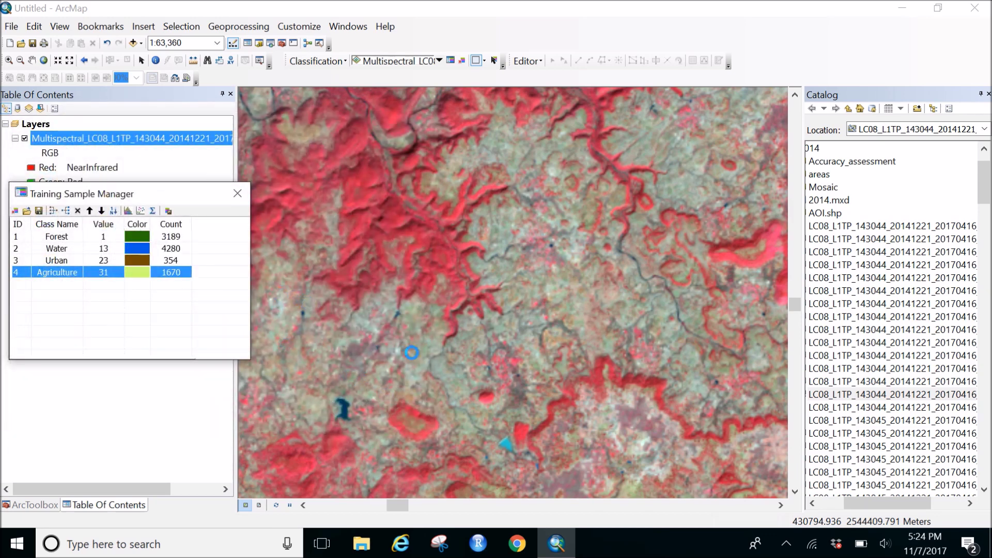
Step: Move the Training Sample Manager aside and start Maximum Likelihood Classification from the Classification menu
click(786, 544)
click(830, 453)
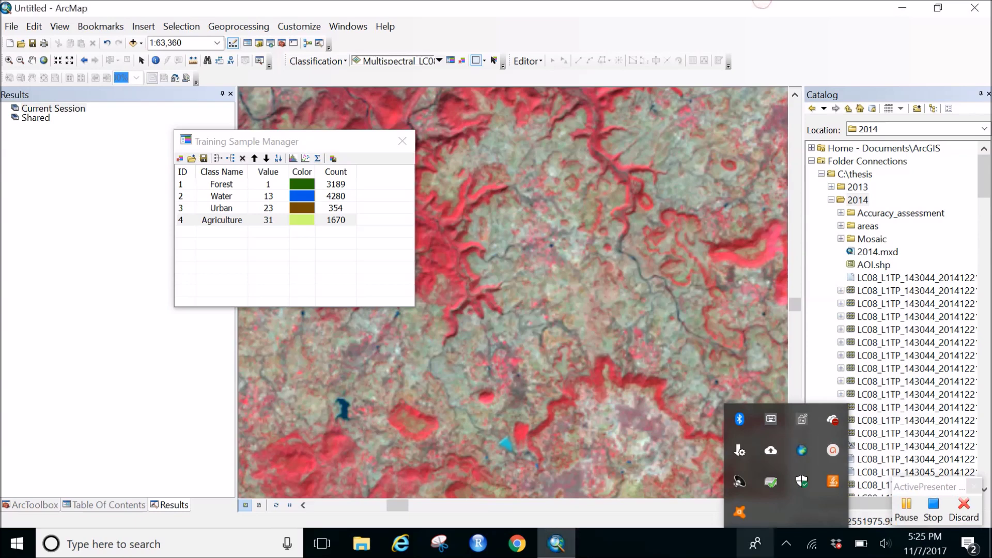
click(787, 545)
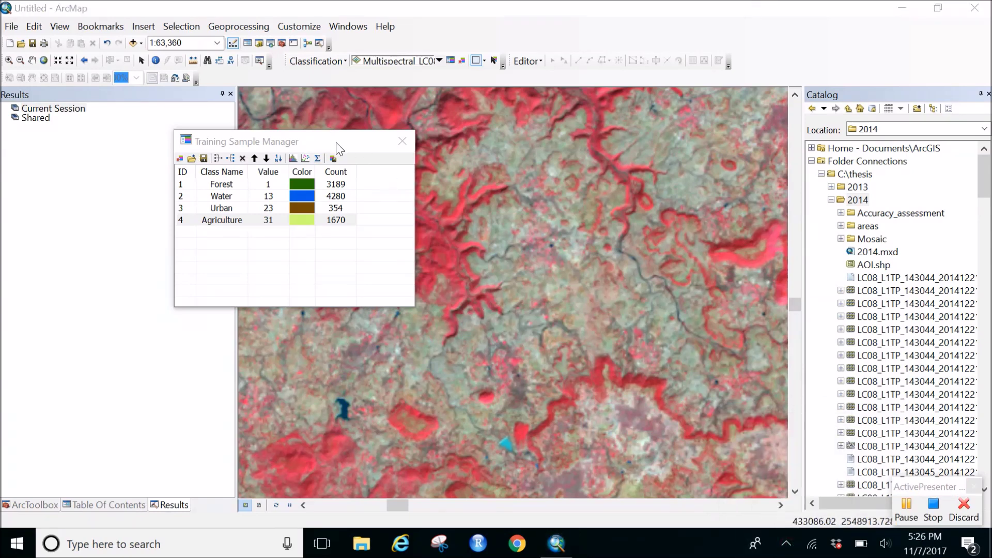
drag(336, 142, 274, 199)
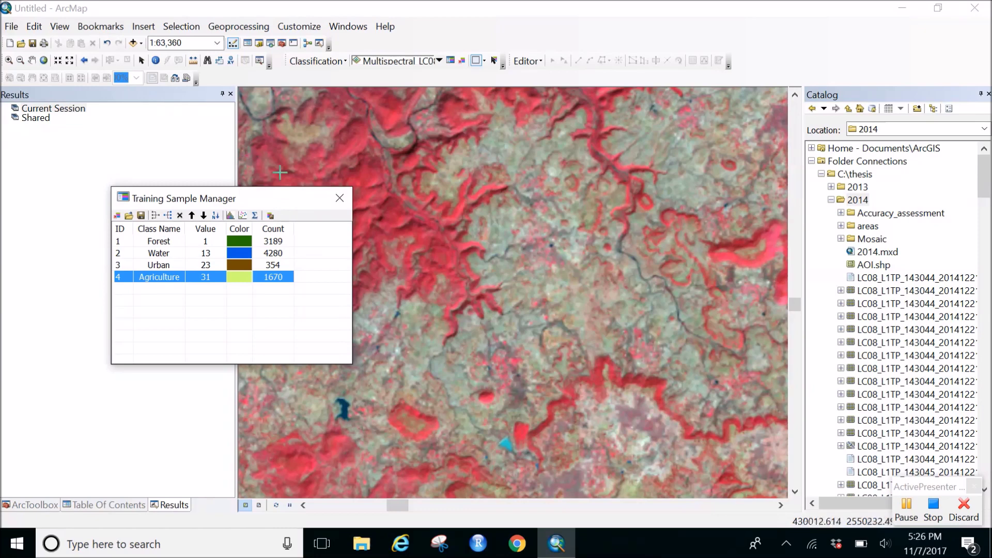
click(332, 67)
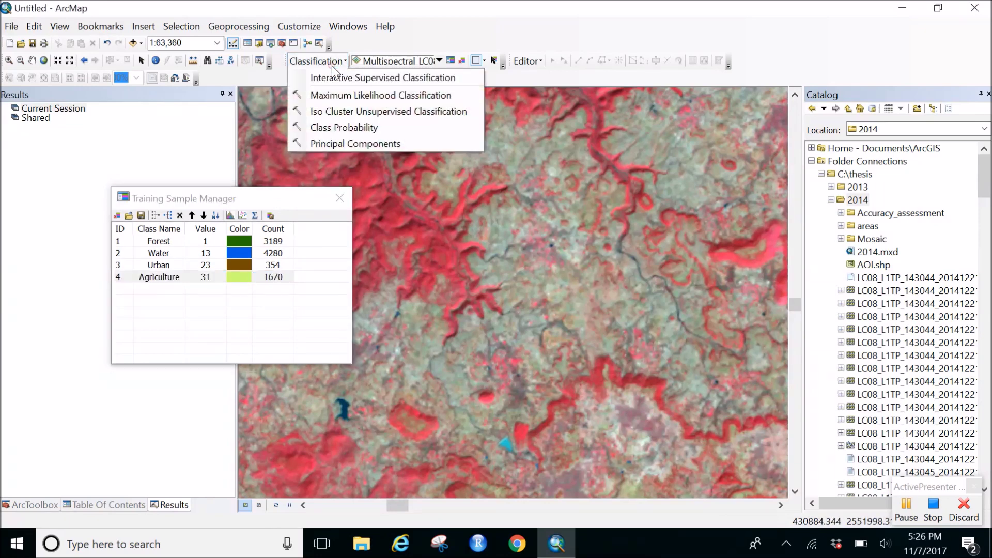
click(337, 96)
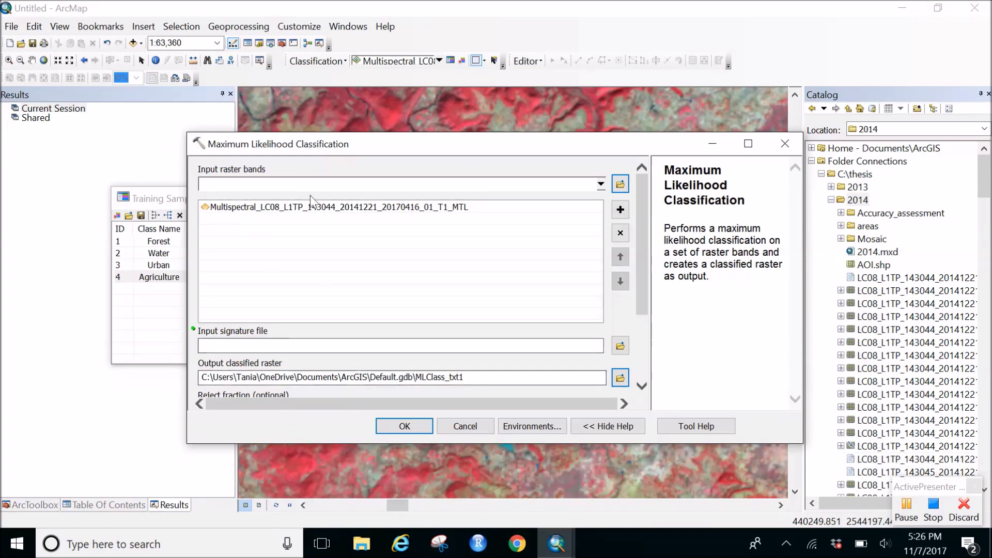
Step: Check the multispectral input raster bands entry against the map's layer list
click(492, 209)
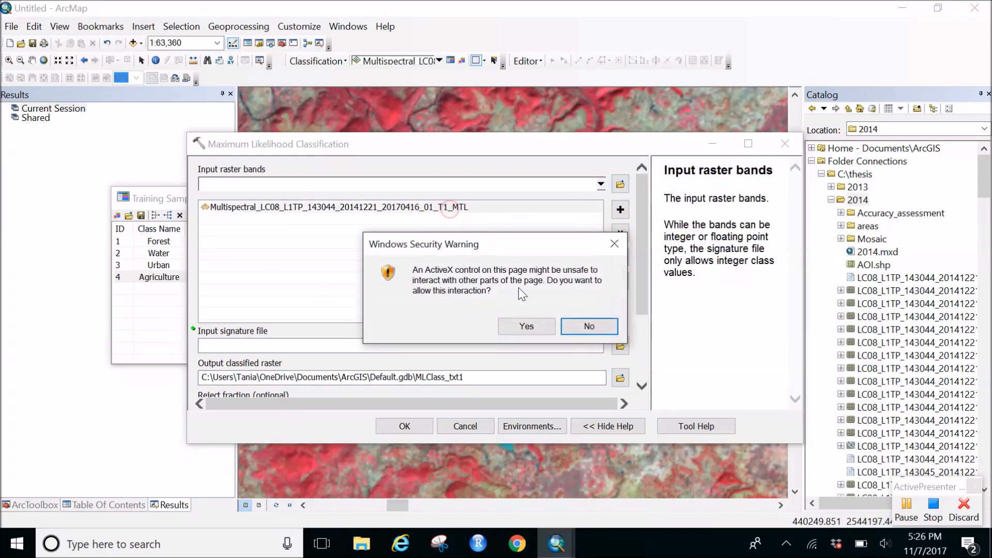
click(535, 328)
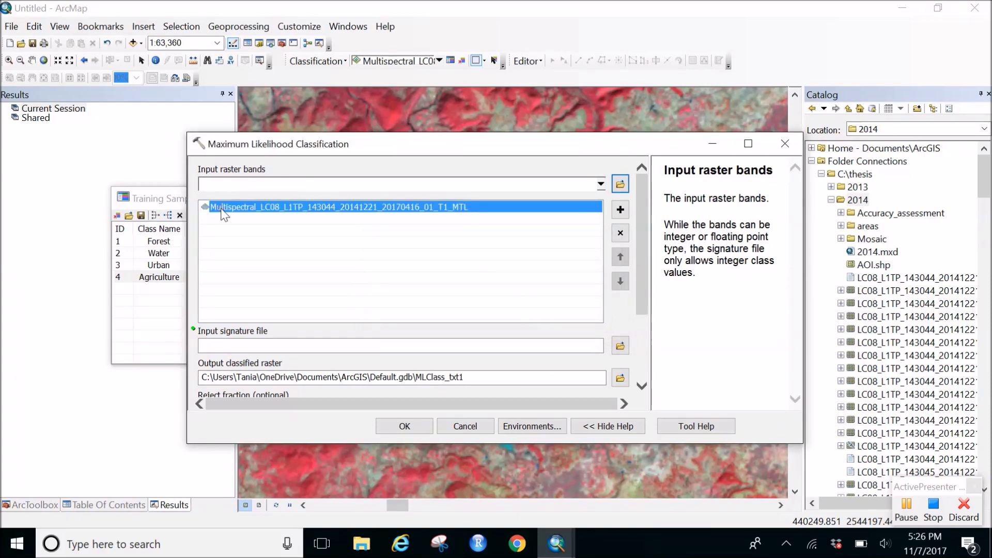
click(89, 505)
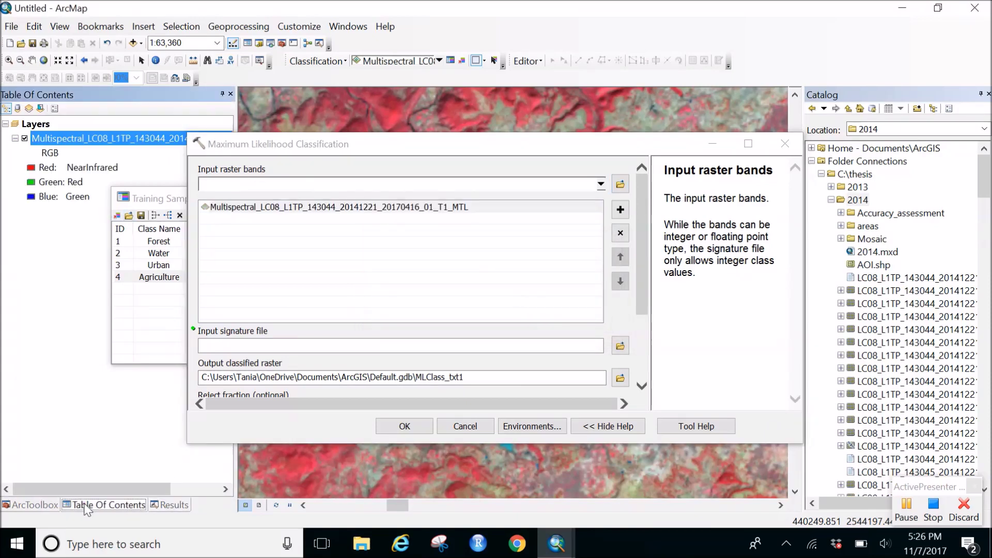
click(309, 211)
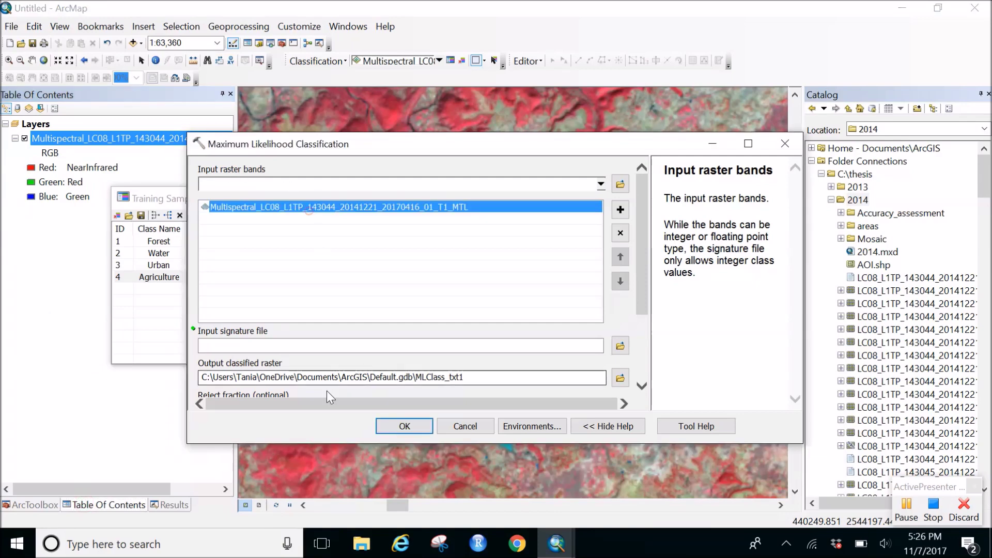
drag(644, 290, 637, 386)
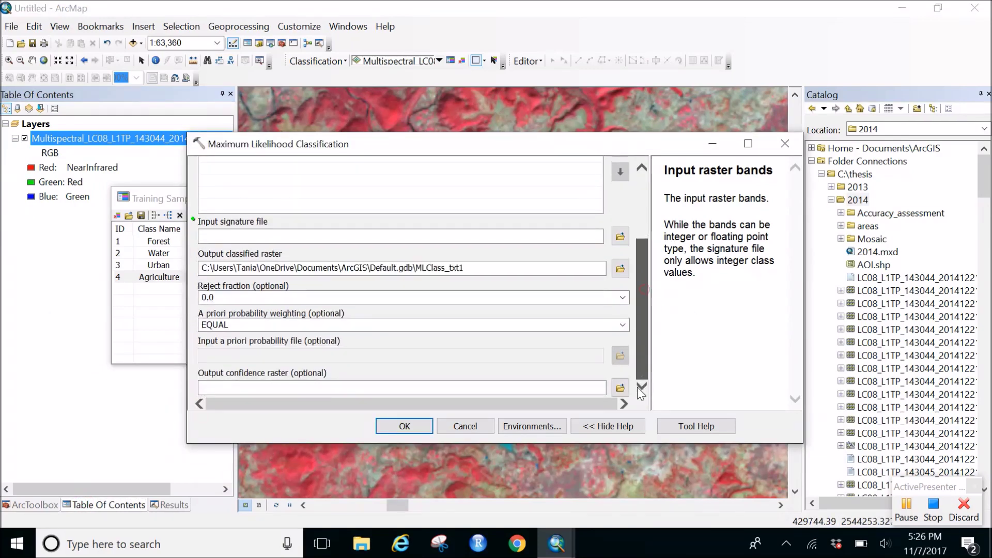
Step: Load C:\thesis\2014\sup_14.gsg as the classifier's input signature file
click(621, 237)
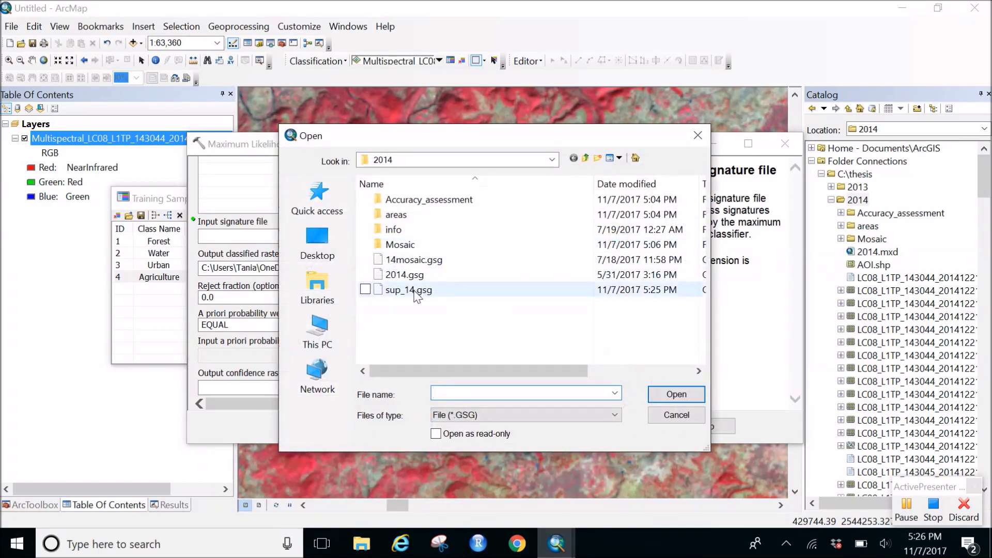
click(414, 291)
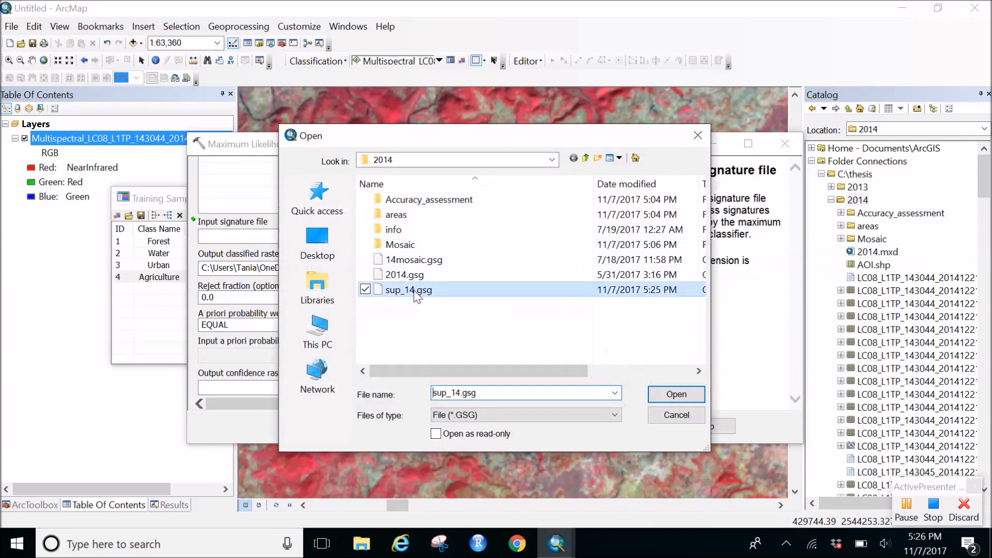
click(680, 394)
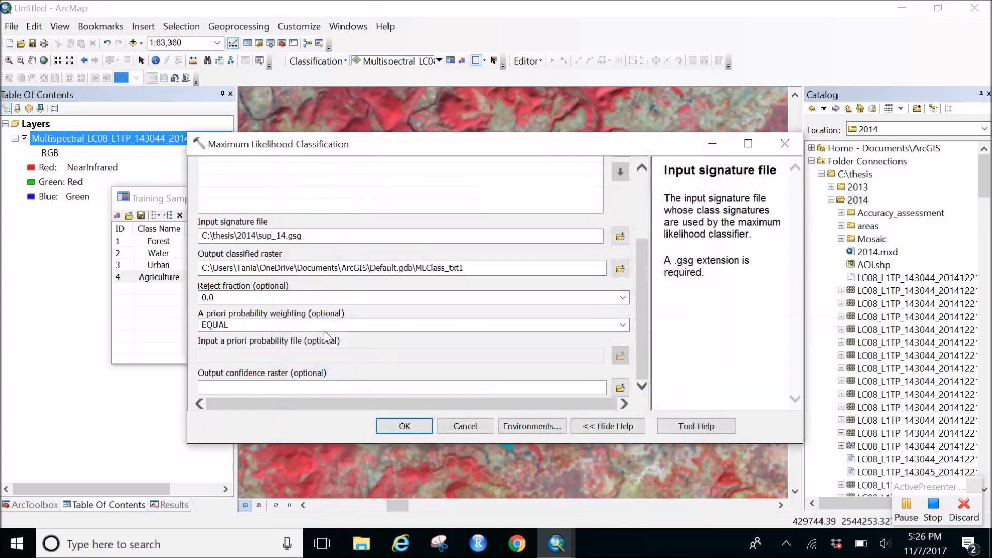
click(620, 268)
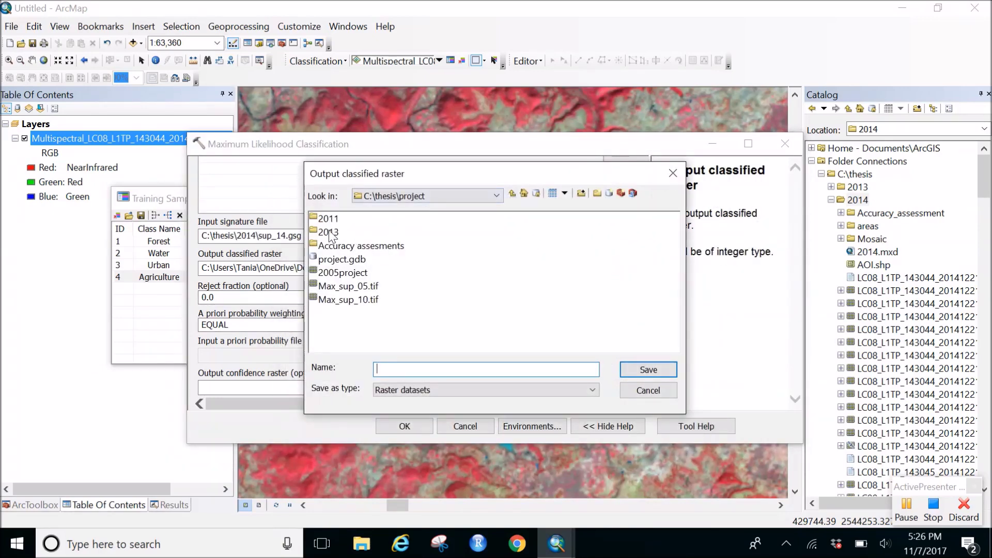
Step: Create a new folder named output inside C:\thesis\2014 and open it
click(497, 196)
click(395, 232)
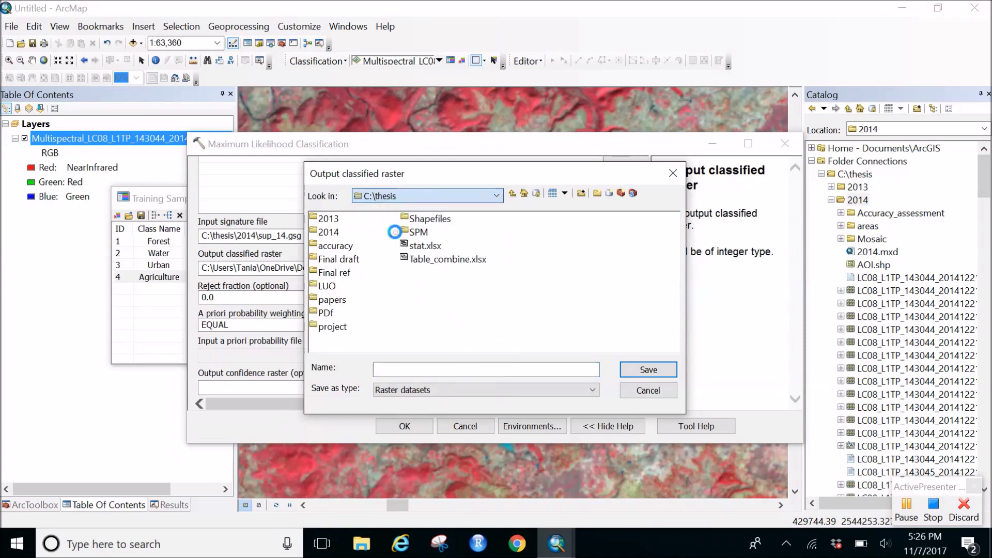
double_click(328, 232)
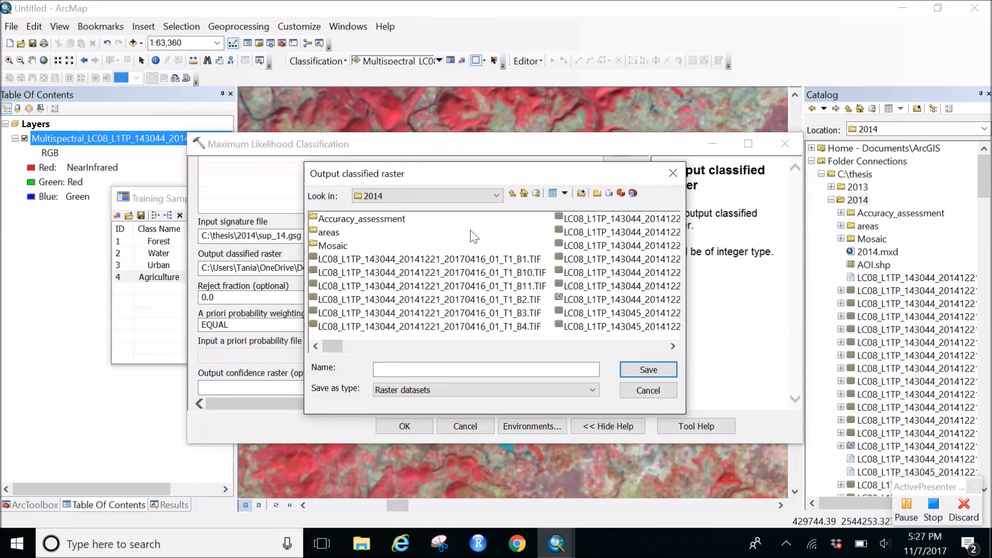
click(598, 195)
text(output)
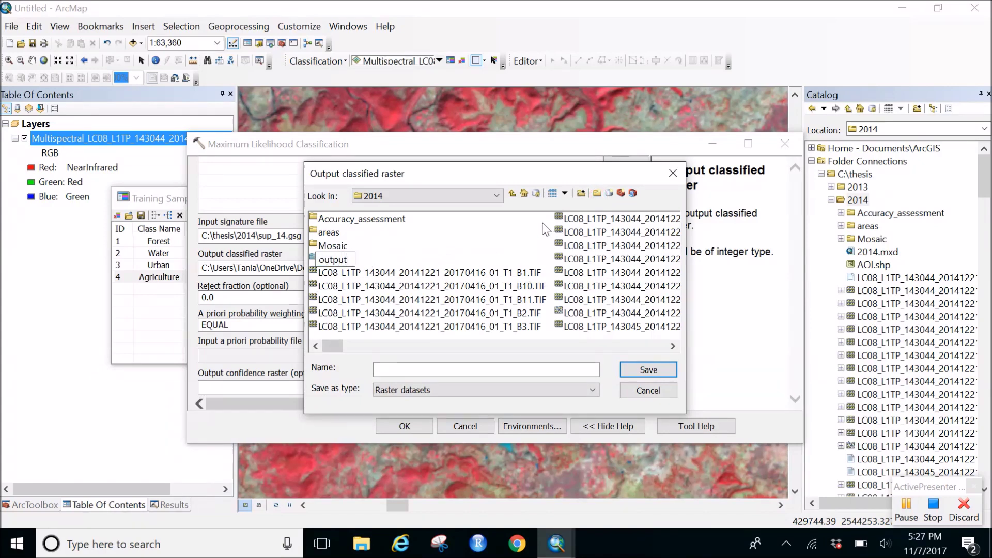
key(Return)
double_click(339, 261)
Step: Name the output classified raster supervised and save it in the output folder
drag(373, 179, 598, 129)
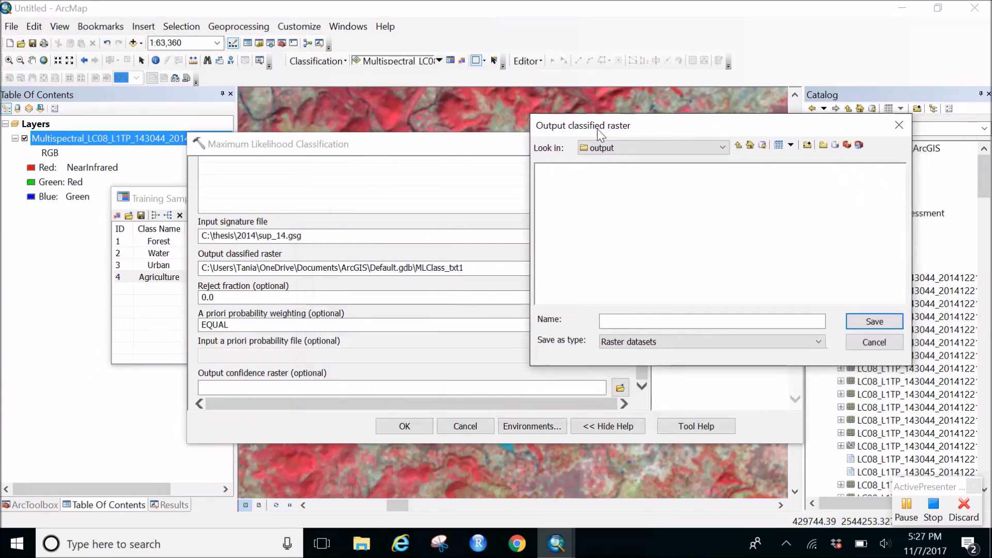
click(618, 337)
click(614, 321)
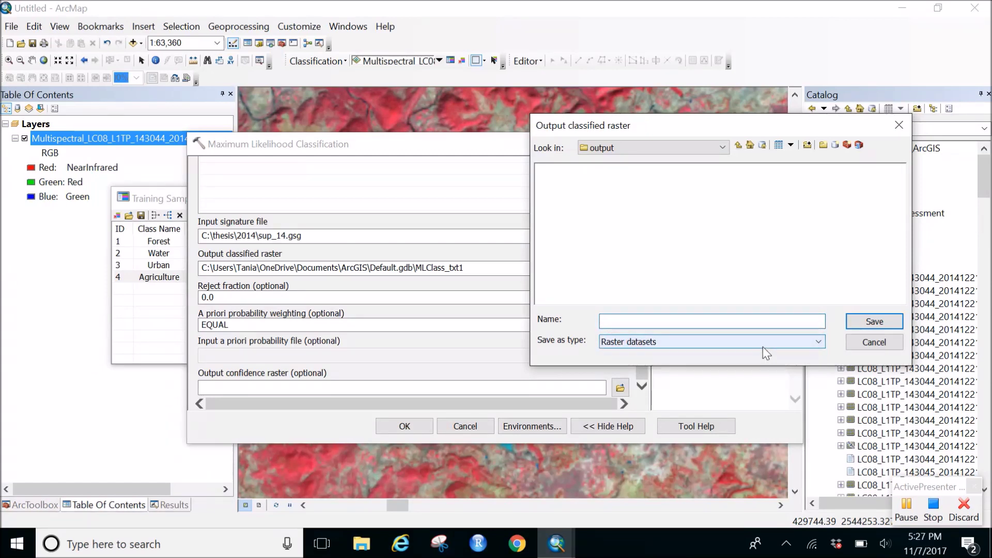
text(supervised)
click(874, 322)
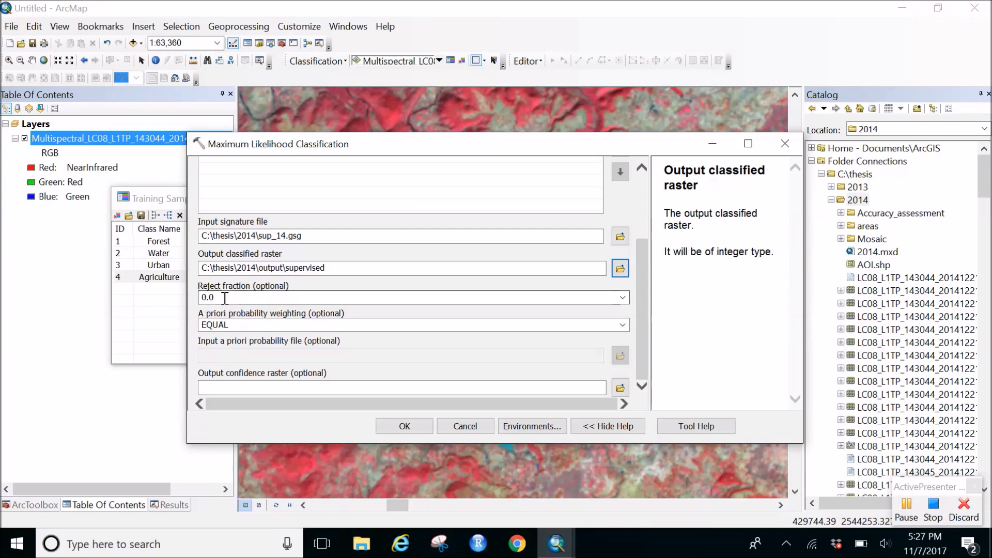
click(623, 299)
click(622, 300)
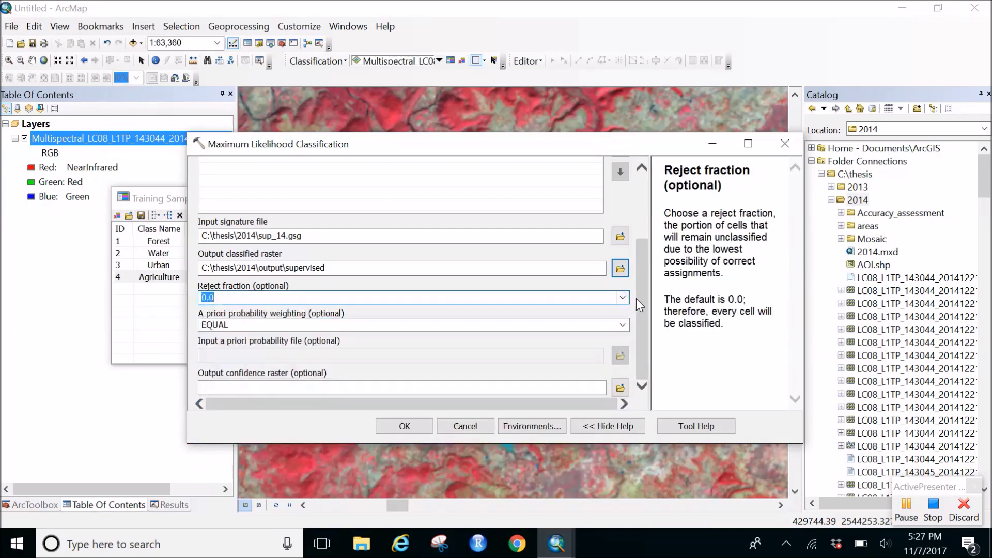
click(633, 303)
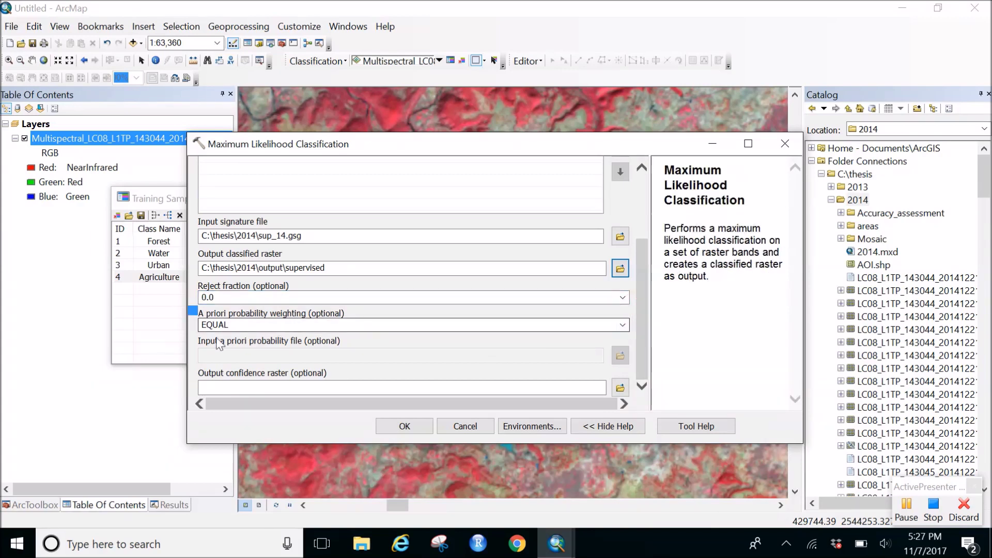
click(643, 339)
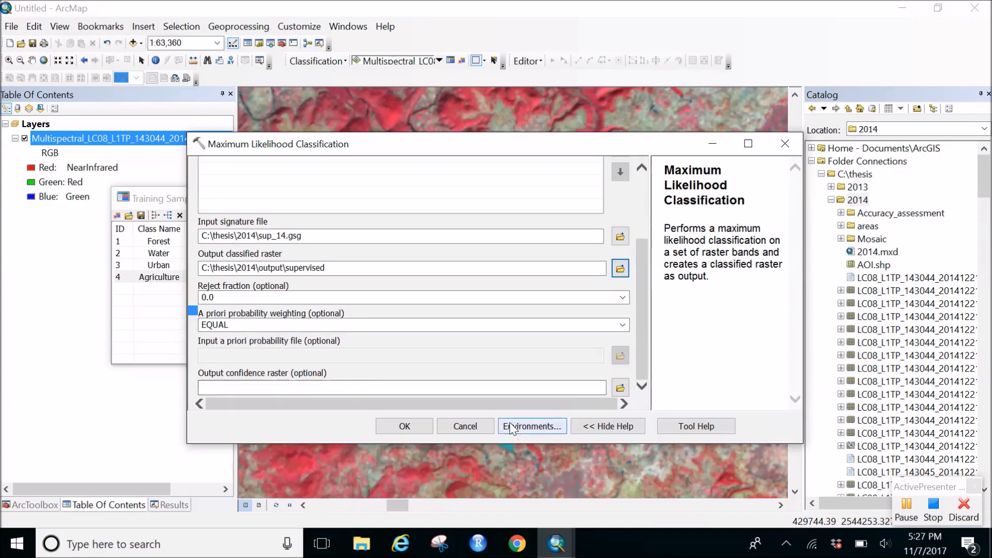
click(610, 402)
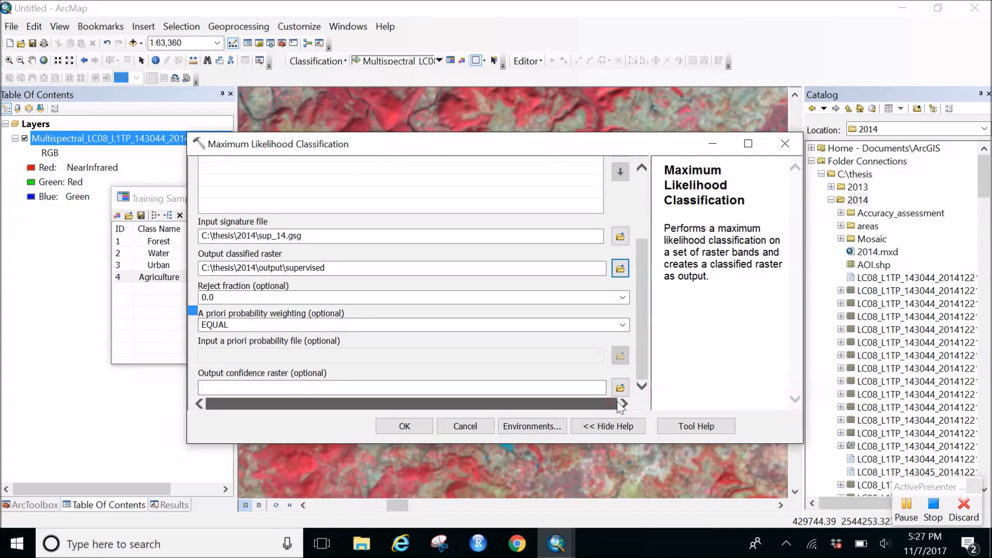
Step: Run Maximum Likelihood Classification and follow its progress in the Results window
click(401, 428)
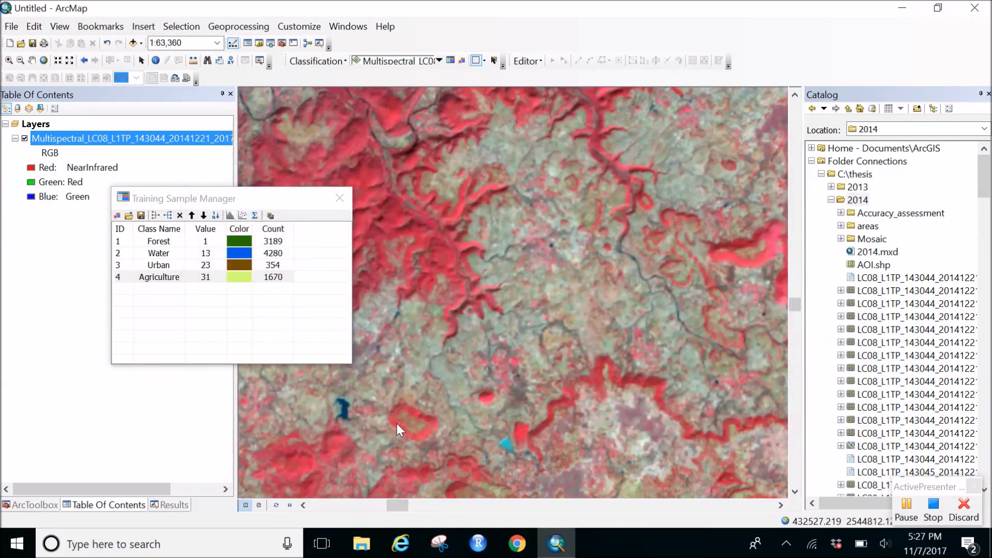
click(158, 506)
click(5, 108)
click(15, 117)
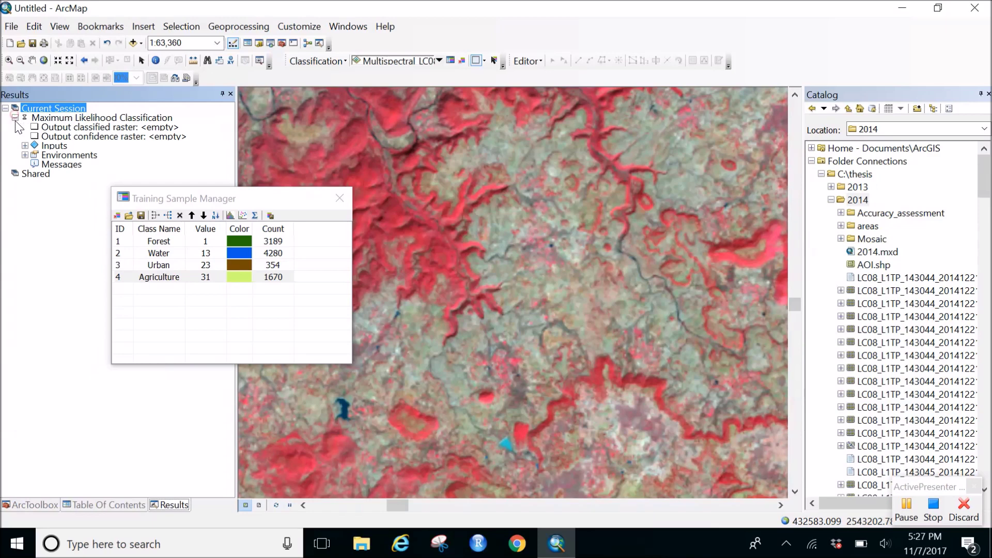
click(24, 155)
click(24, 155)
click(899, 516)
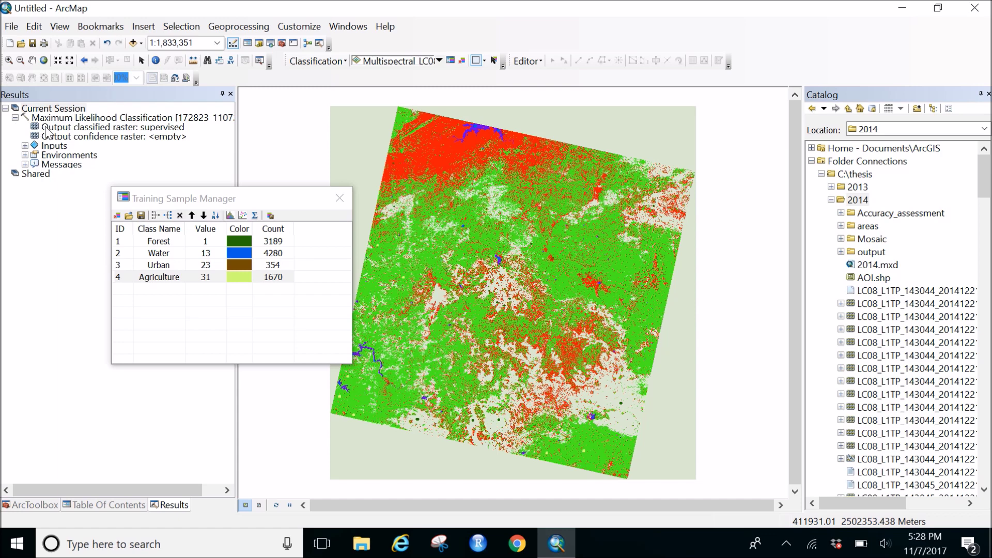
Step: Show the Table of Contents with supervised classes 1, 13, 23, 31 and move the Training Sample Manager aside
click(6, 108)
click(104, 505)
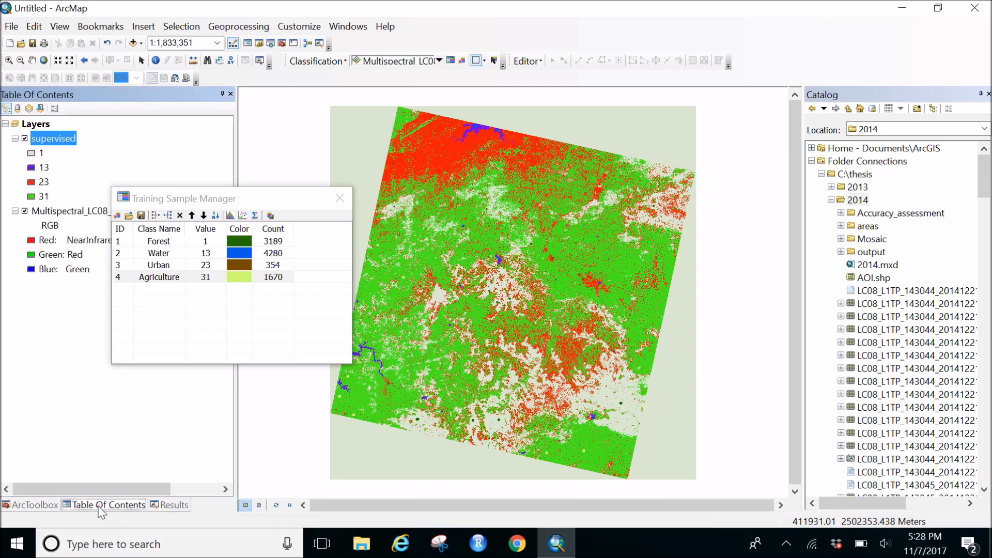
drag(205, 198, 142, 317)
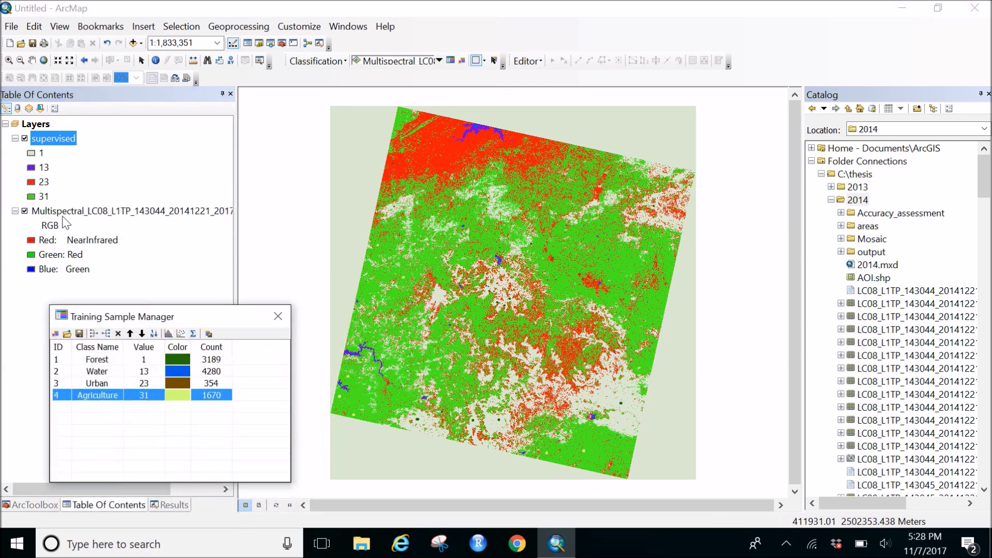
Step: Give class 1 a Green fill and class 13 a light Blue fill
double_click(31, 153)
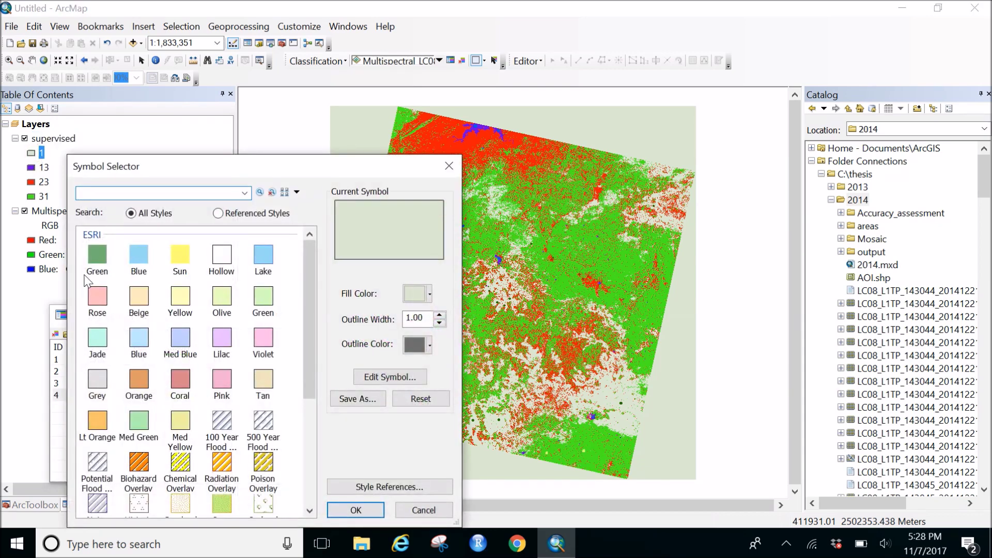
click(96, 256)
click(92, 258)
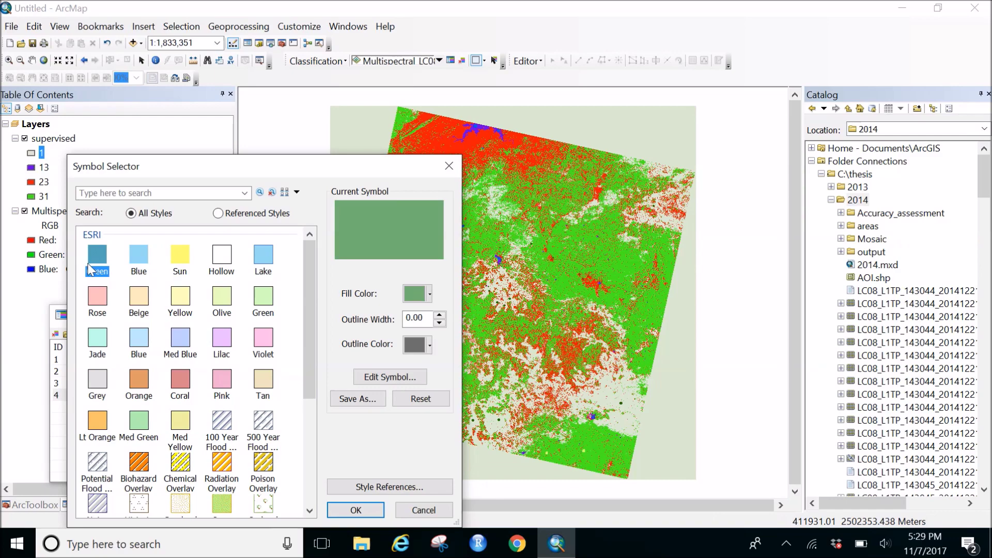
click(357, 512)
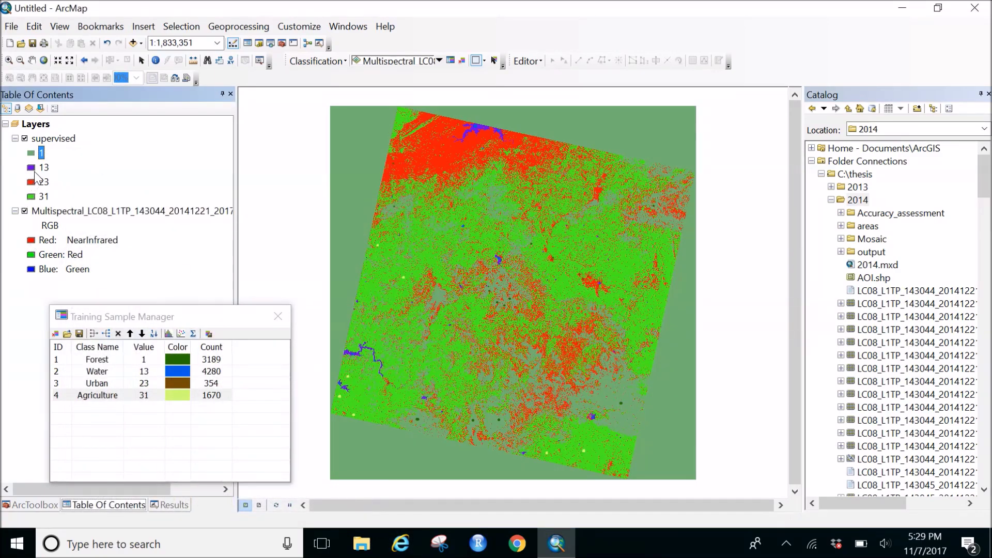
click(32, 169)
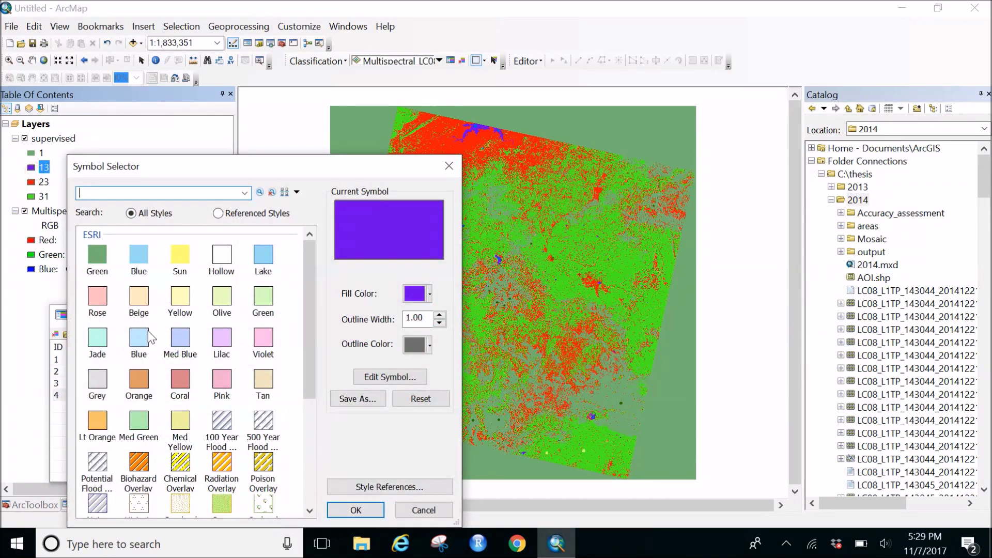
click(140, 254)
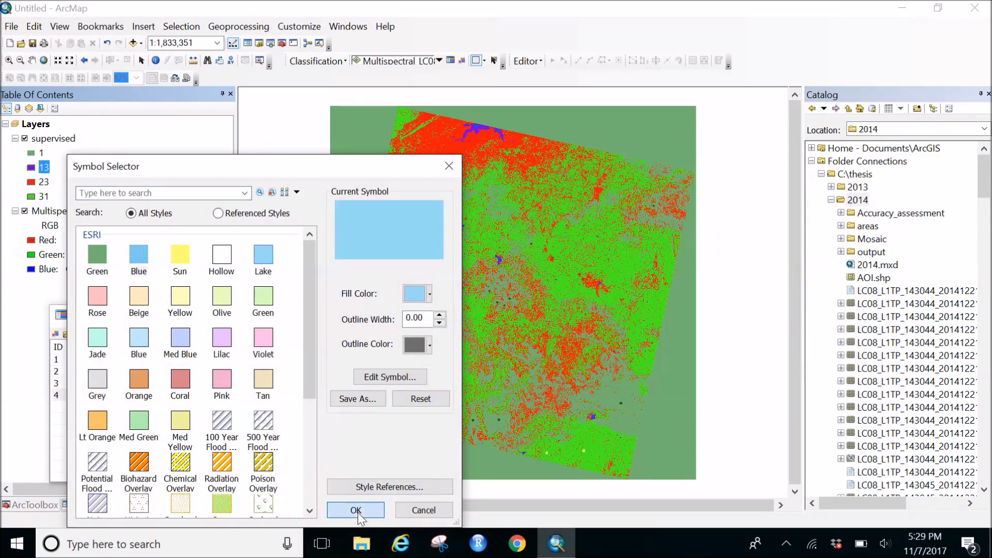
click(357, 510)
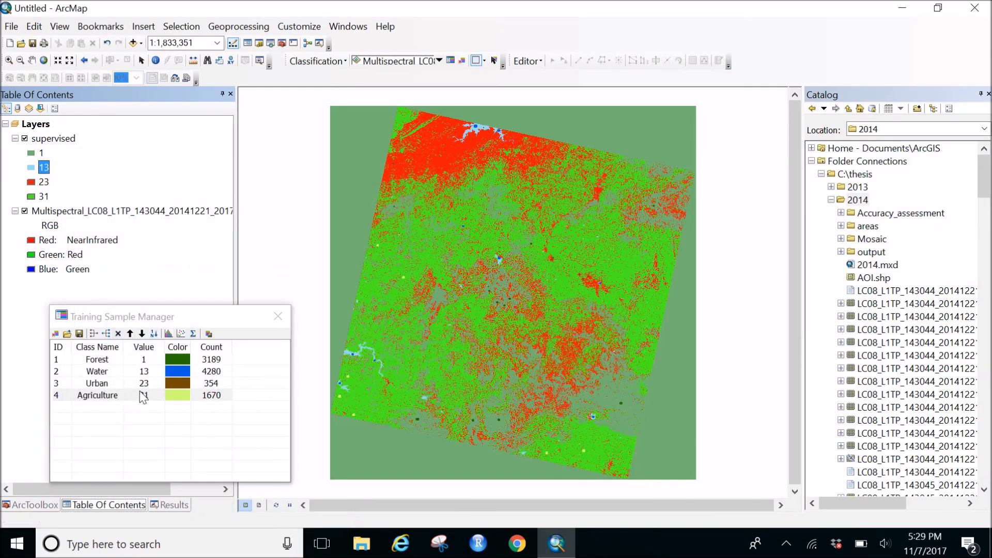
Step: Give class 23 an Orange fill and class 31 an Olive fill, then close the Training Sample Manager
click(32, 182)
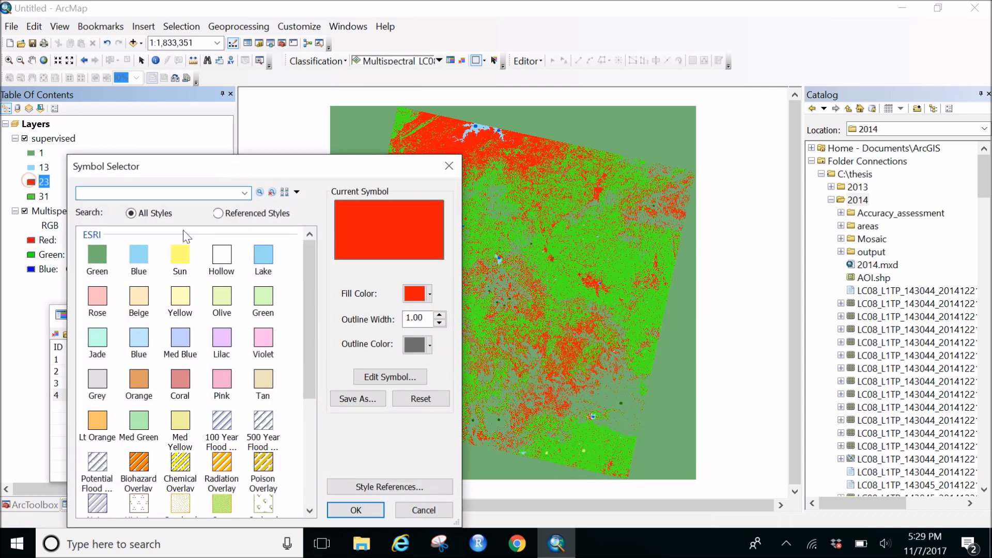
click(145, 378)
click(356, 511)
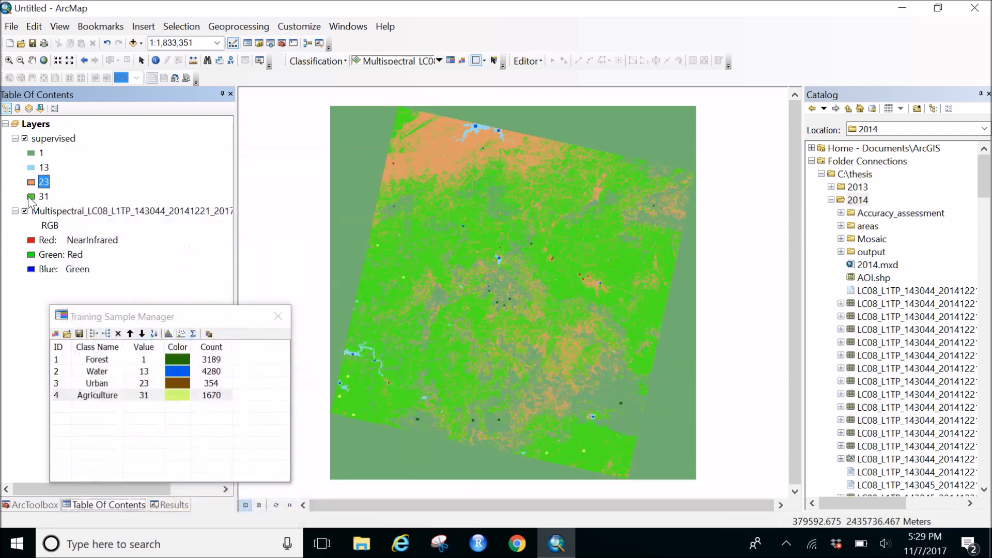
click(31, 197)
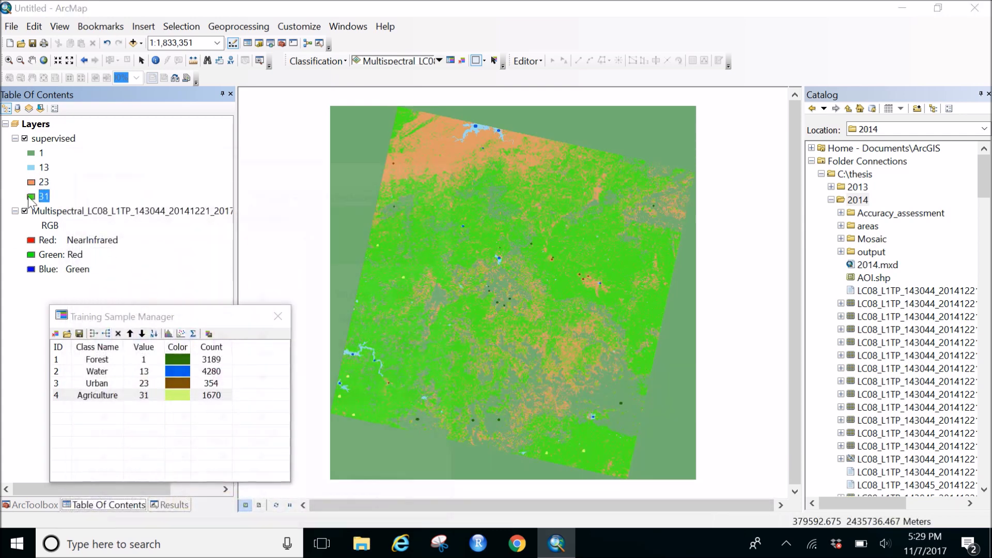
click(222, 296)
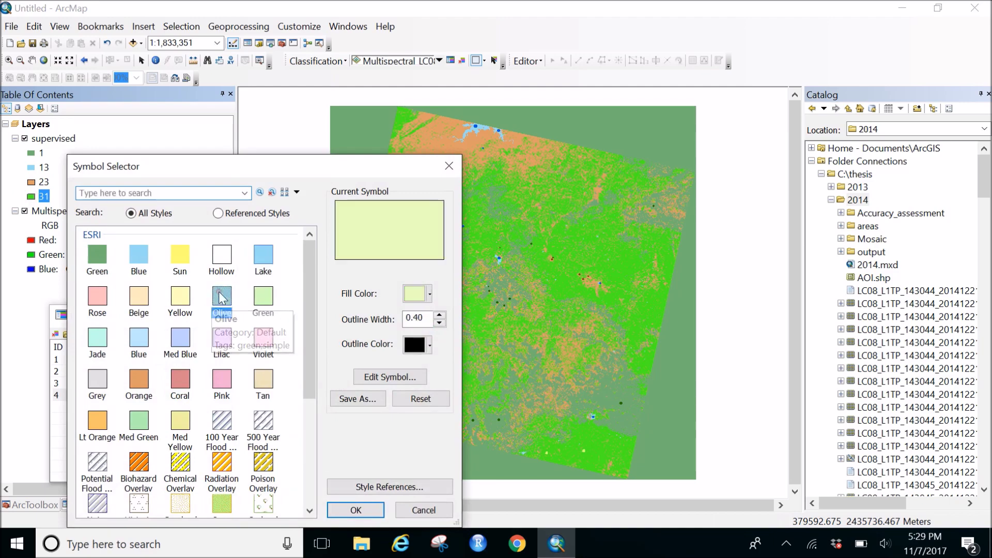
click(352, 509)
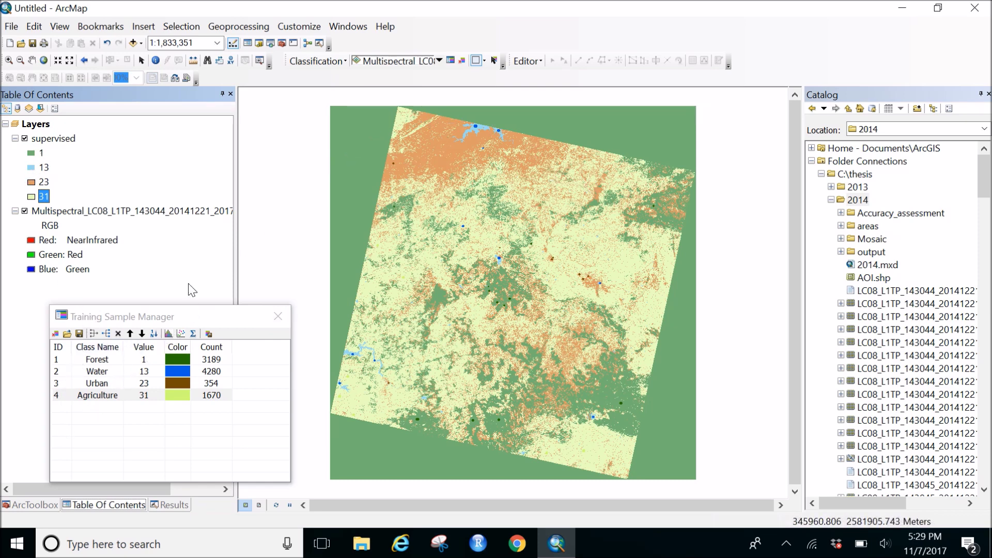
click(278, 316)
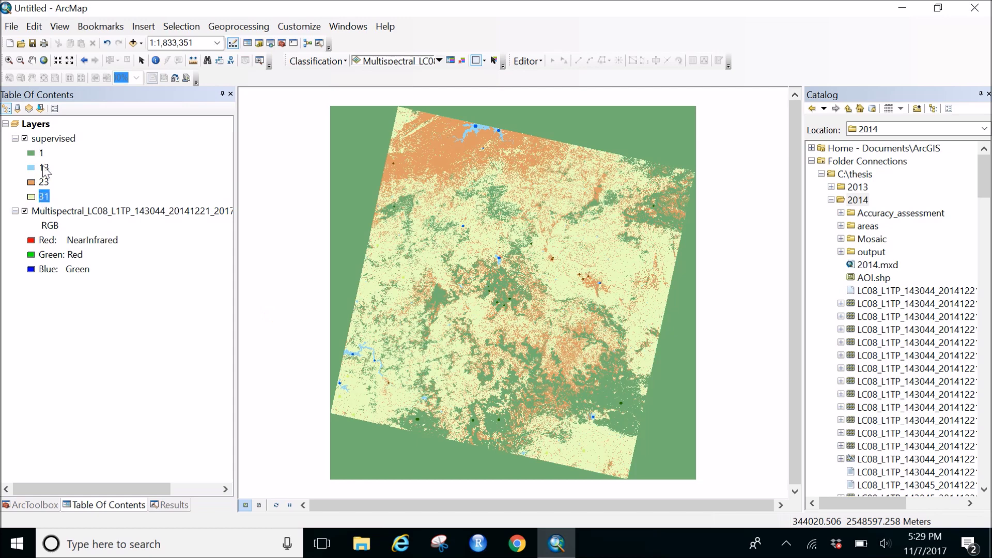
Step: In the supervised layer's Symbology, keep VALUE as the field and label class 1 Forest
right_click(51, 144)
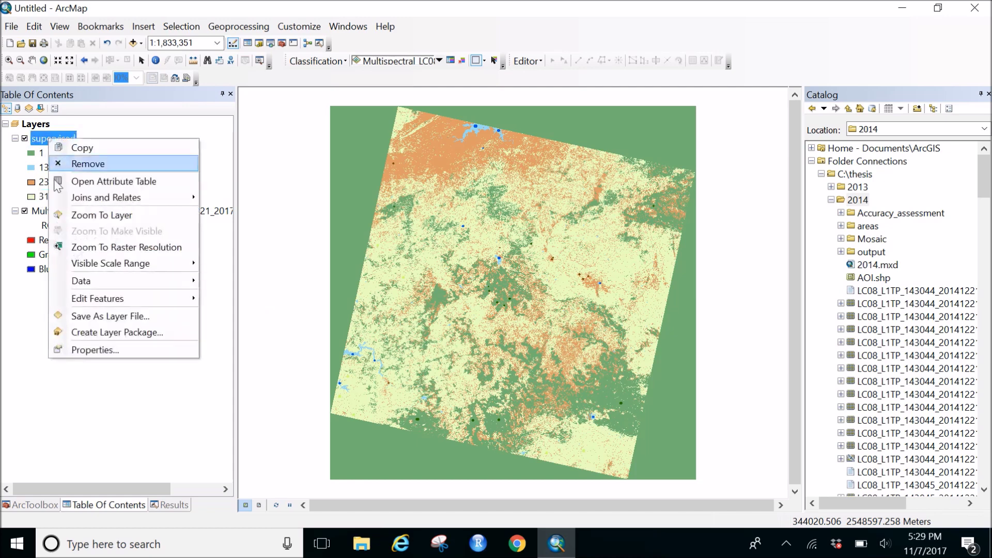
click(84, 351)
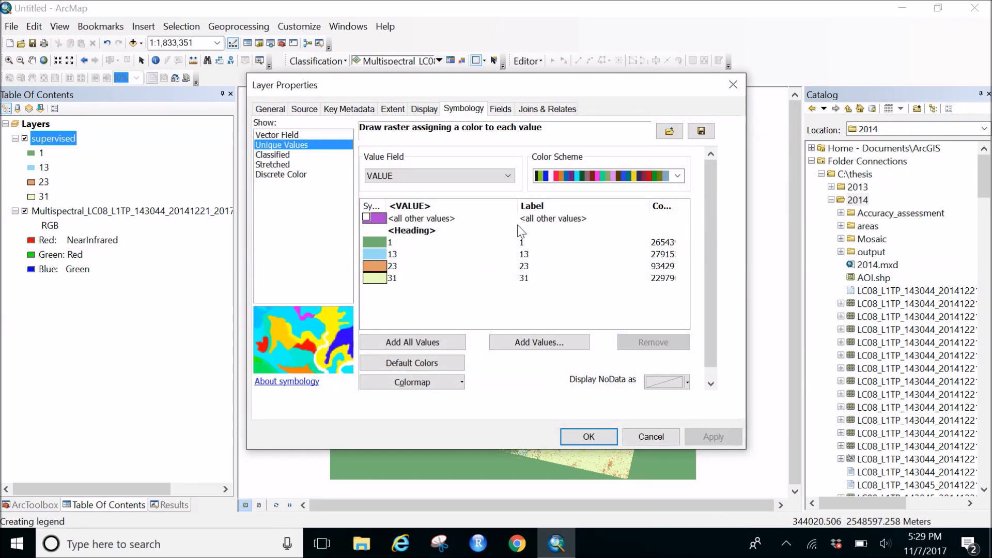
click(508, 176)
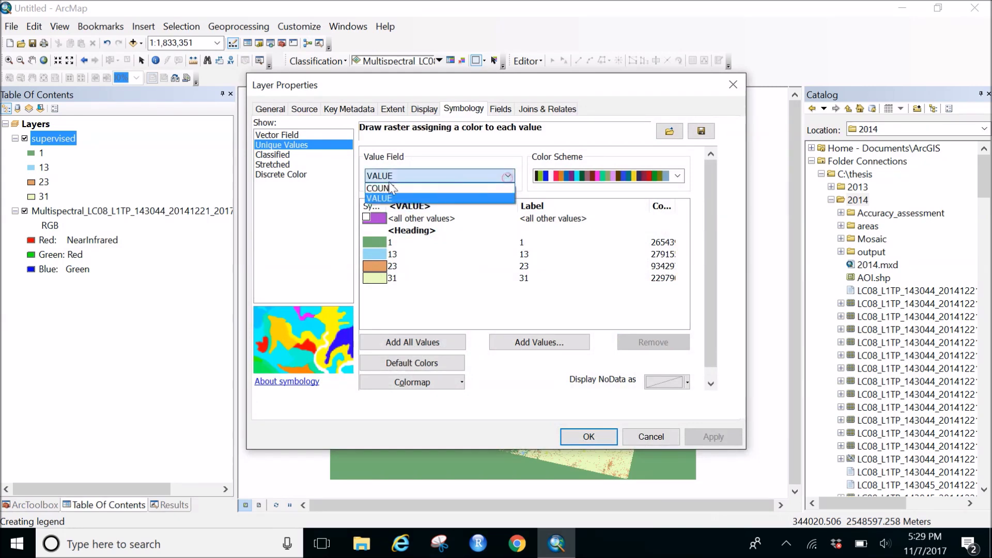
click(468, 198)
click(527, 240)
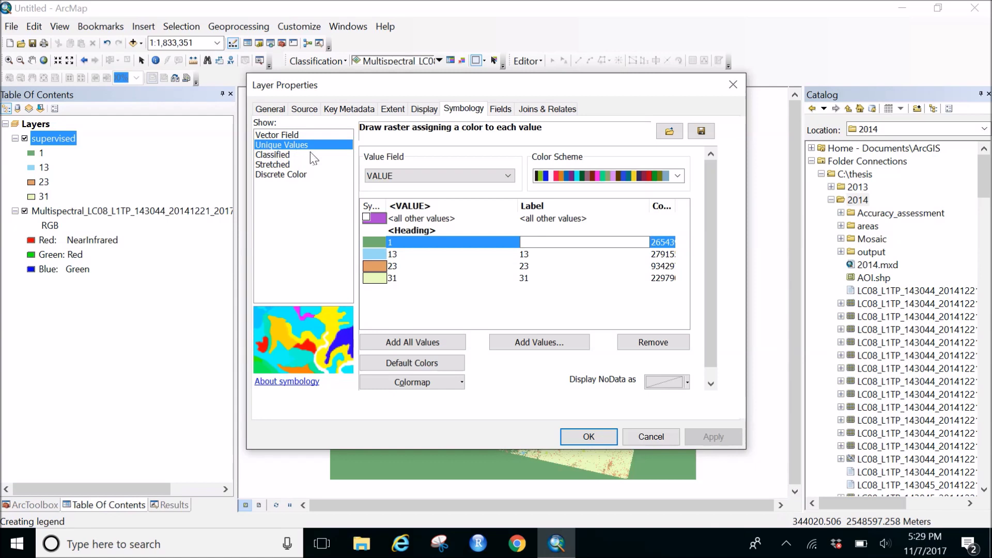
click(545, 240)
Step: Label classes 13, 23 and 31 as Water, Urban and Agriculture and apply the changes
click(545, 254)
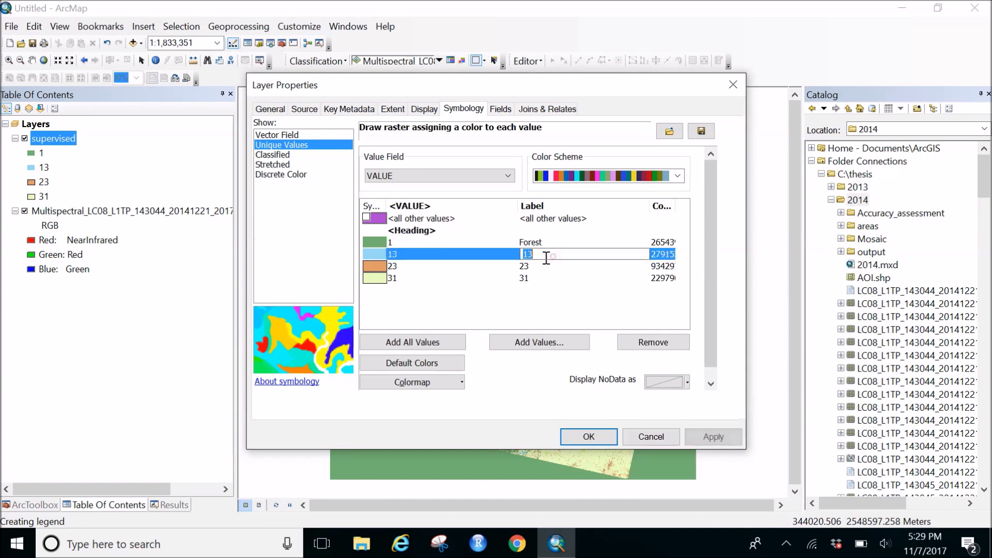
text(Water)
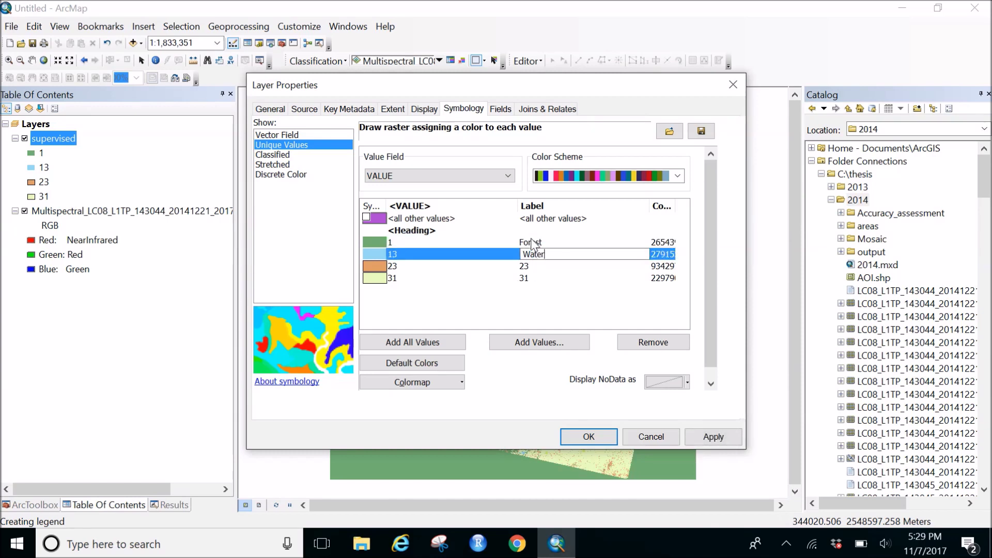
click(533, 266)
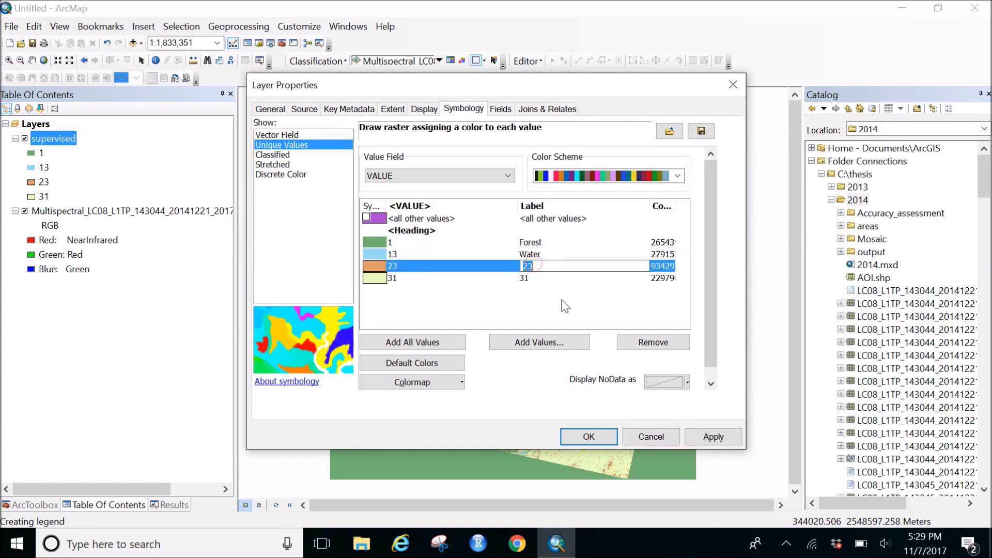
text(Urban)
click(545, 281)
key(BackSpace)
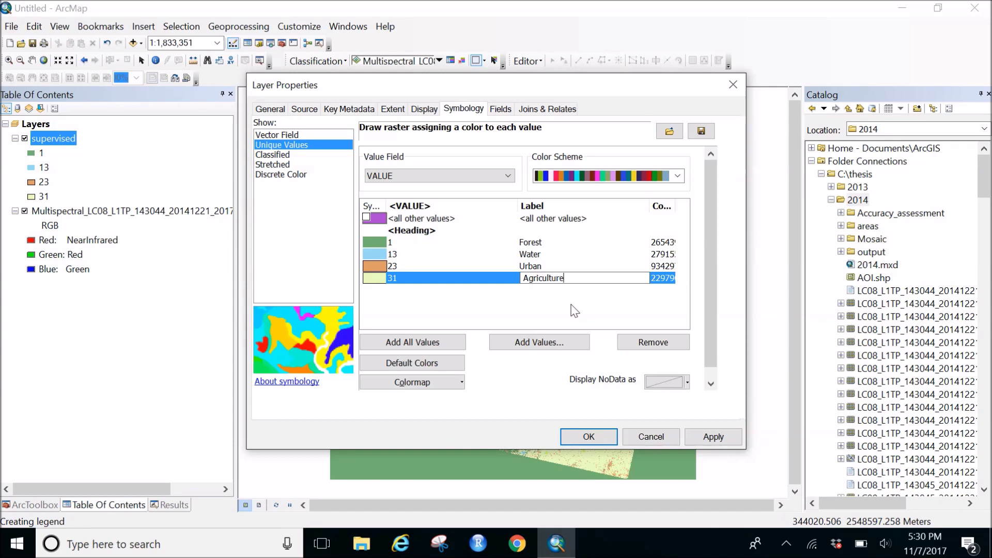
click(713, 436)
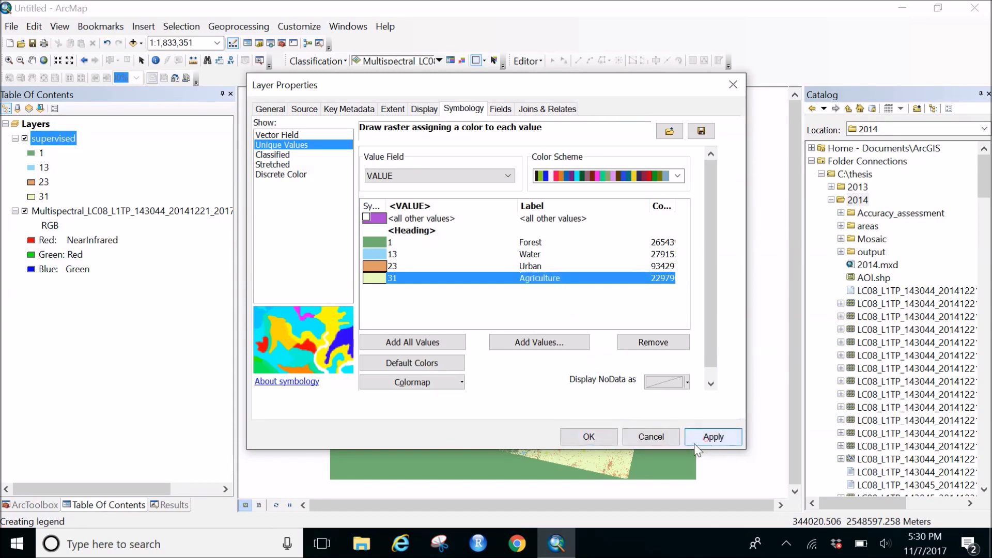
click(595, 436)
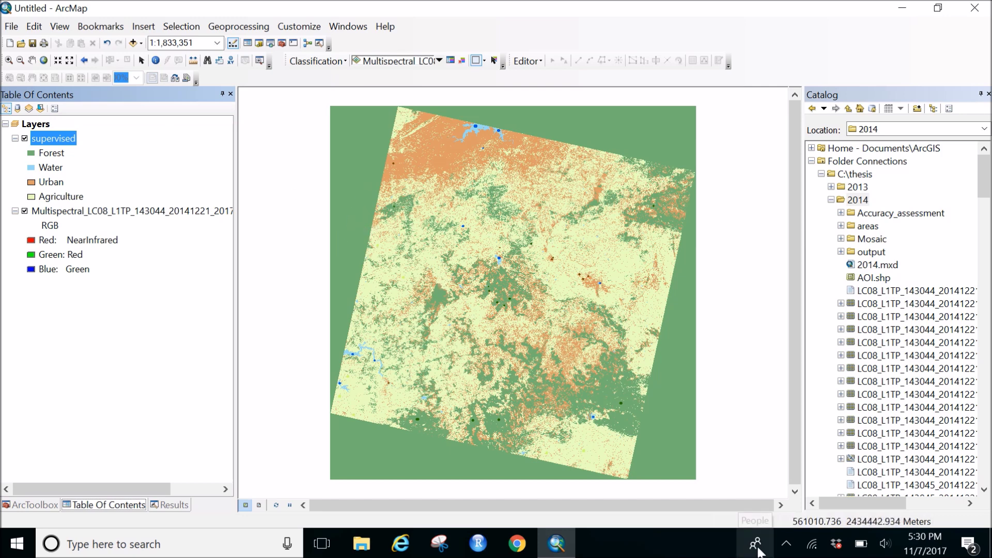
Step: Show the hidden Windows system-tray icons
click(783, 547)
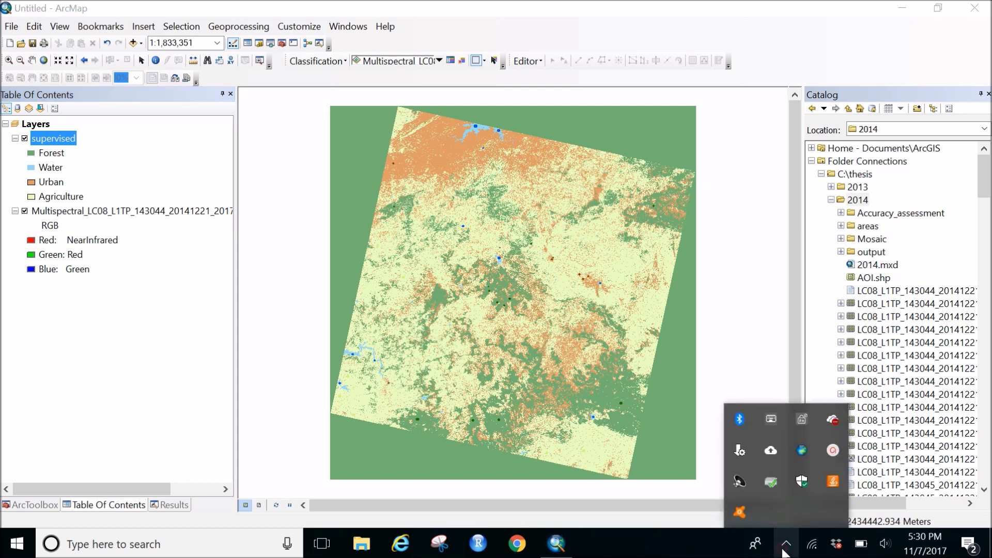